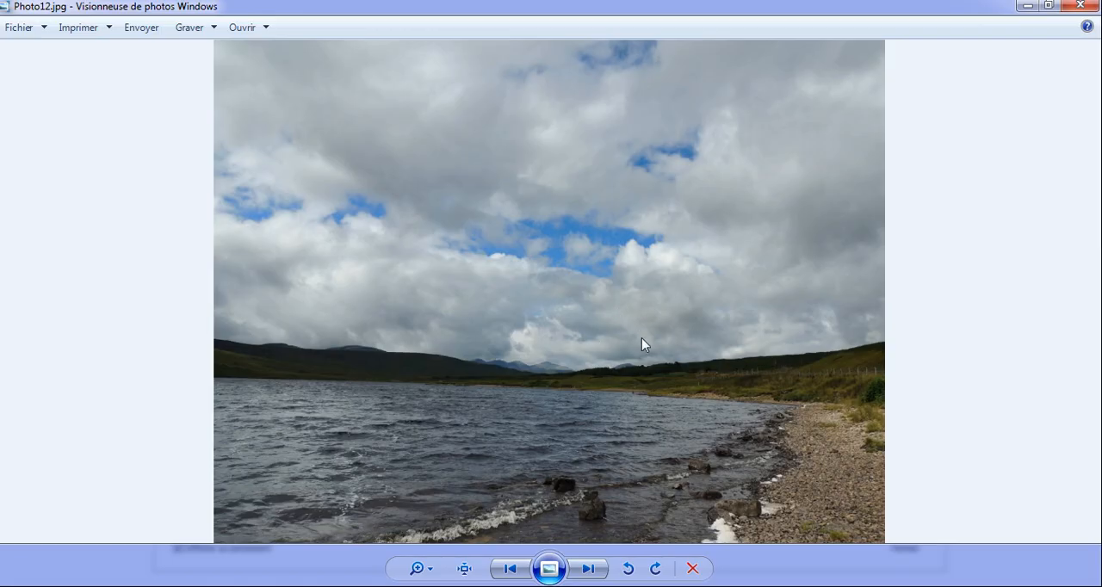
Browse through the sample montage photos in the photo viewer
{"action": "key", "text": "Right"}
{"action": "key", "text": "Right"}
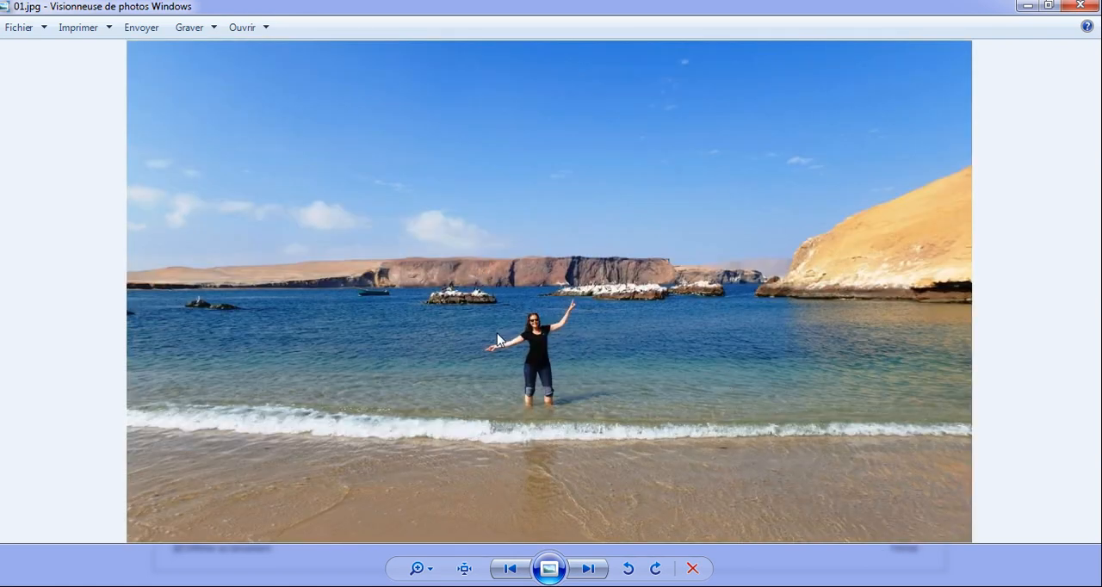
{"action": "key", "text": "Right"}
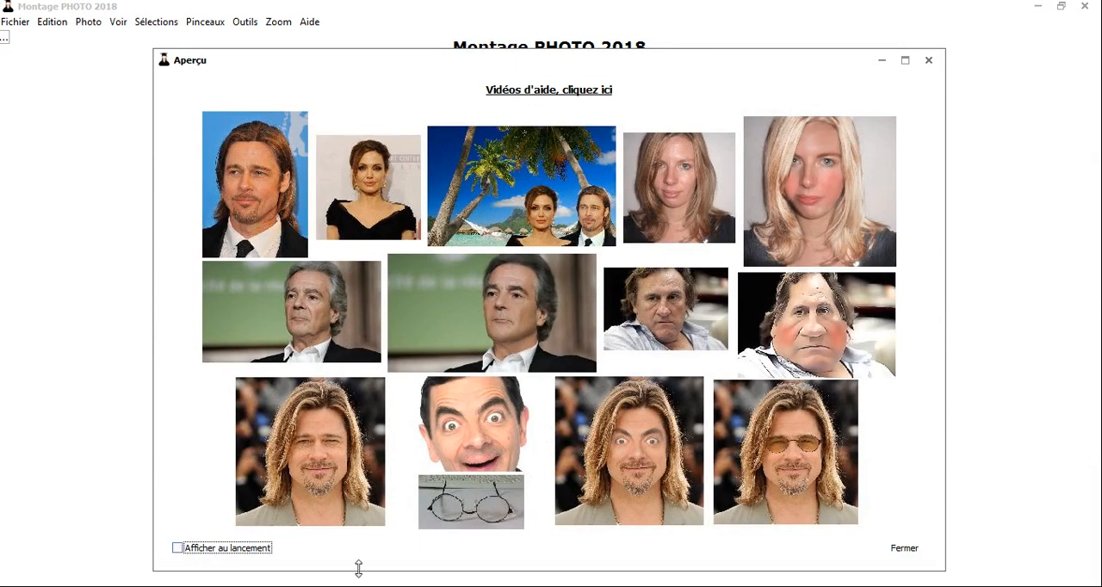
Close the sample preview and set the launch option to Vide with the launch window no longer shown at startup
{"action": "left_click", "coordinate": [904, 548]}
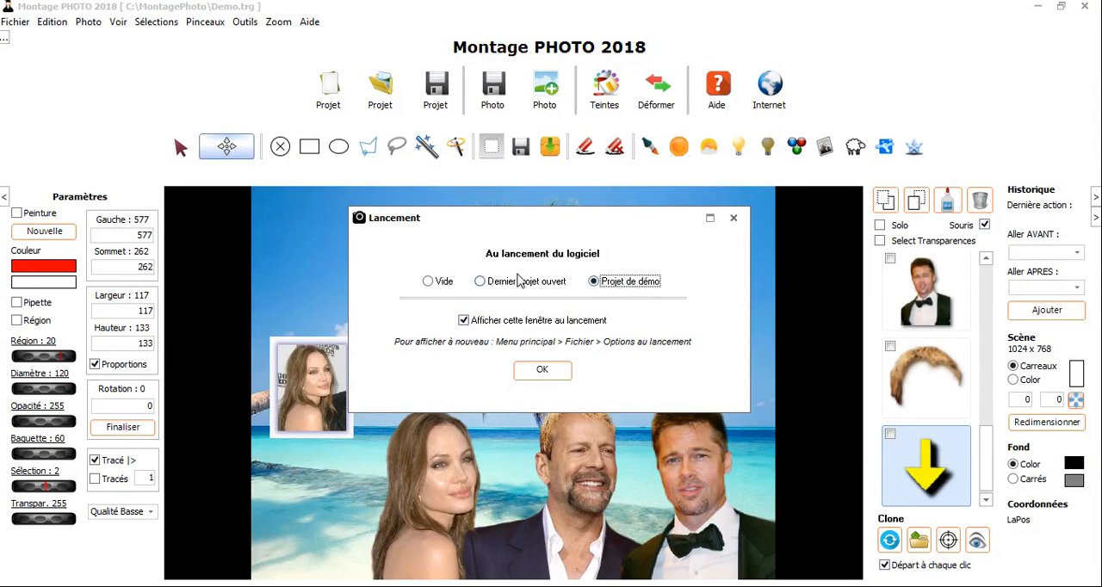
{"action": "left_click", "coordinate": [444, 284]}
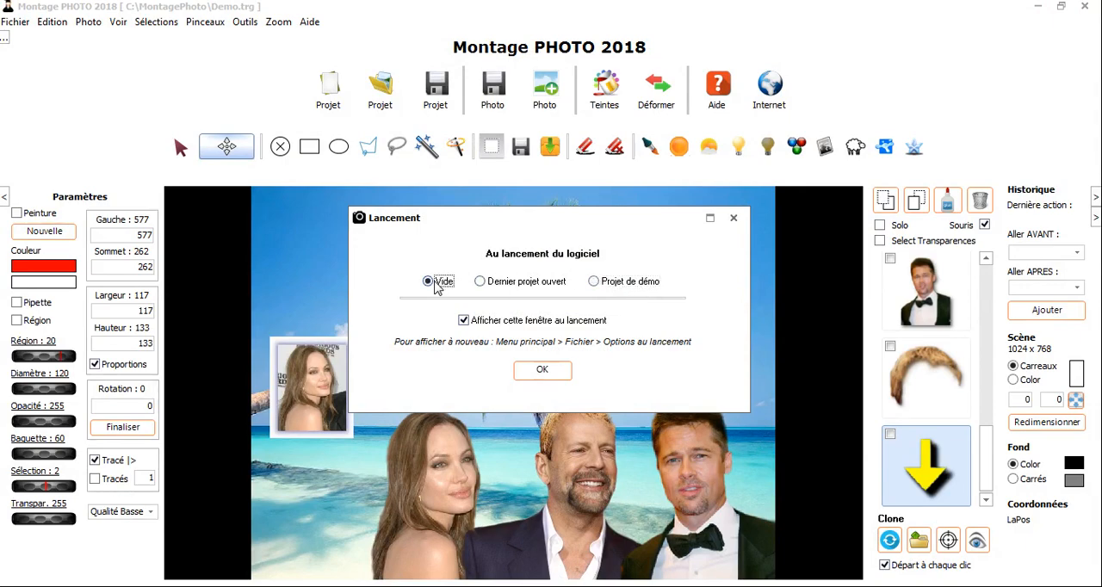
{"action": "left_click", "coordinate": [463, 321]}
{"action": "left_click", "coordinate": [543, 379]}
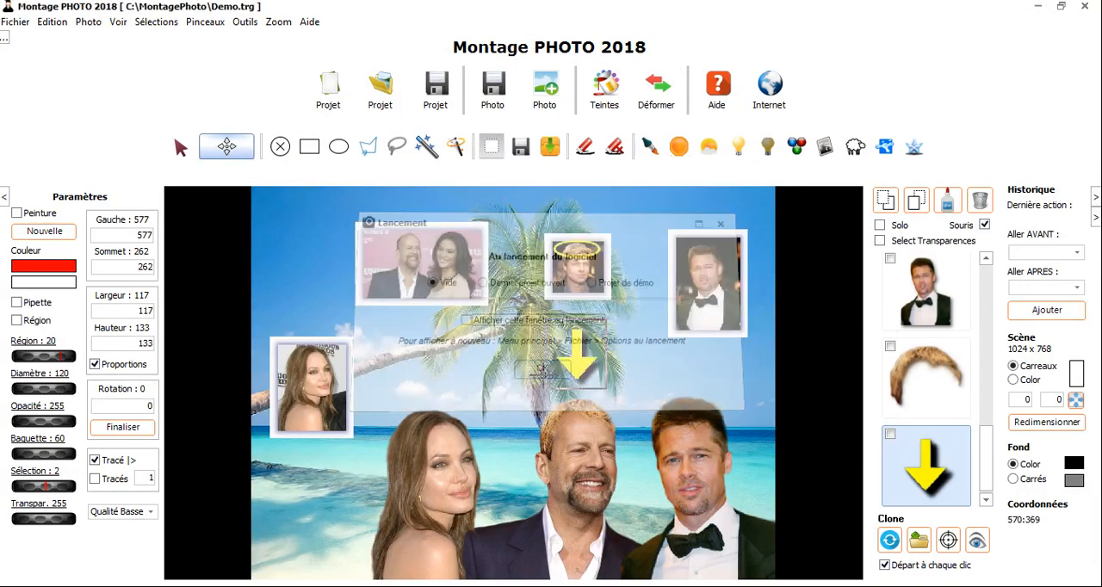
Reopen the launch options to review them and close them again
{"action": "left_click", "coordinate": [9, 26]}
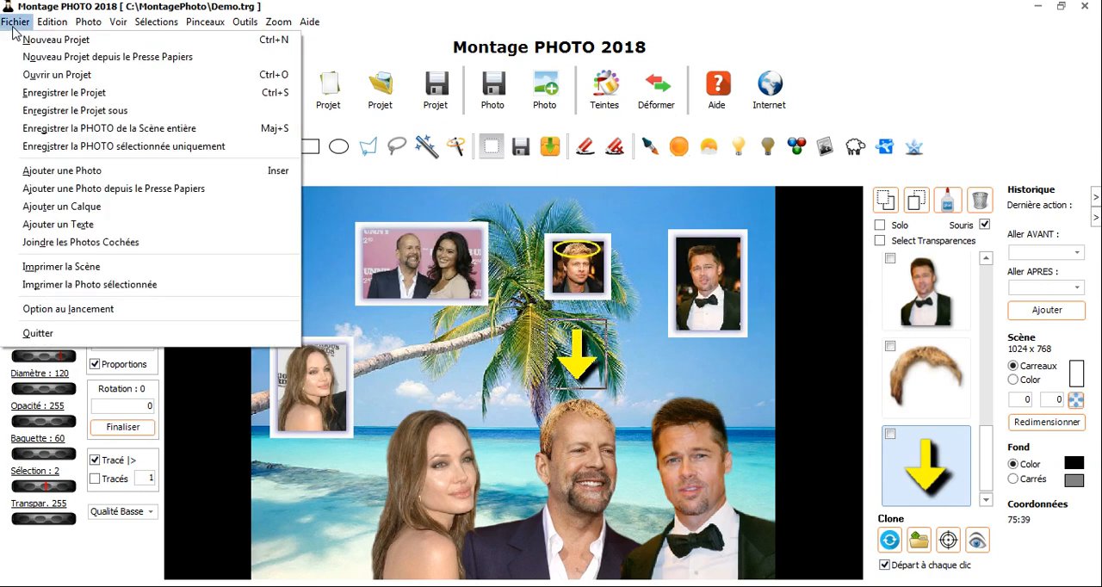
{"action": "left_click", "coordinate": [52, 309]}
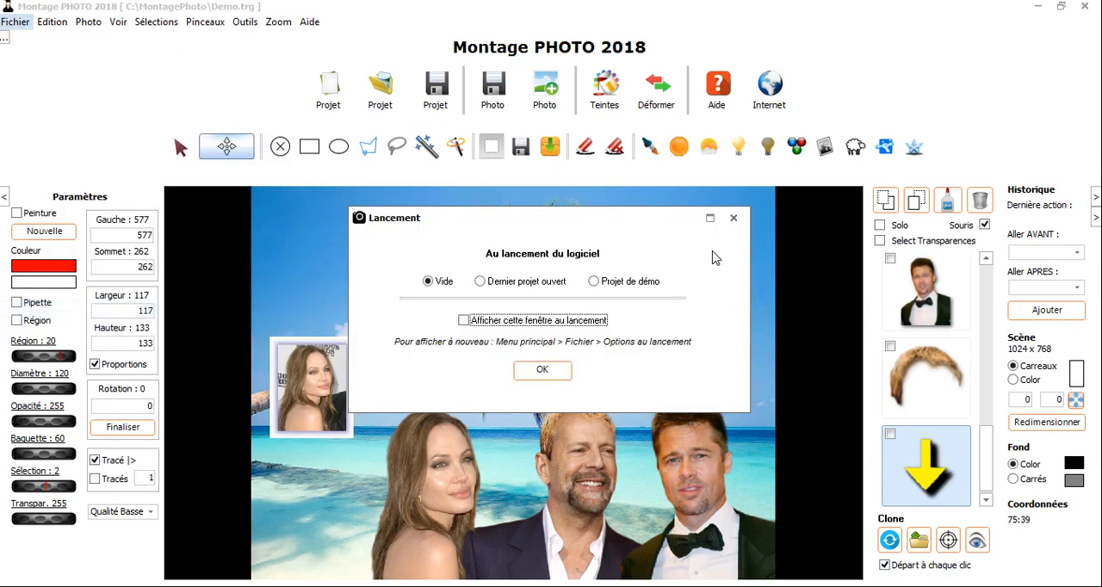
{"action": "left_click", "coordinate": [733, 218]}
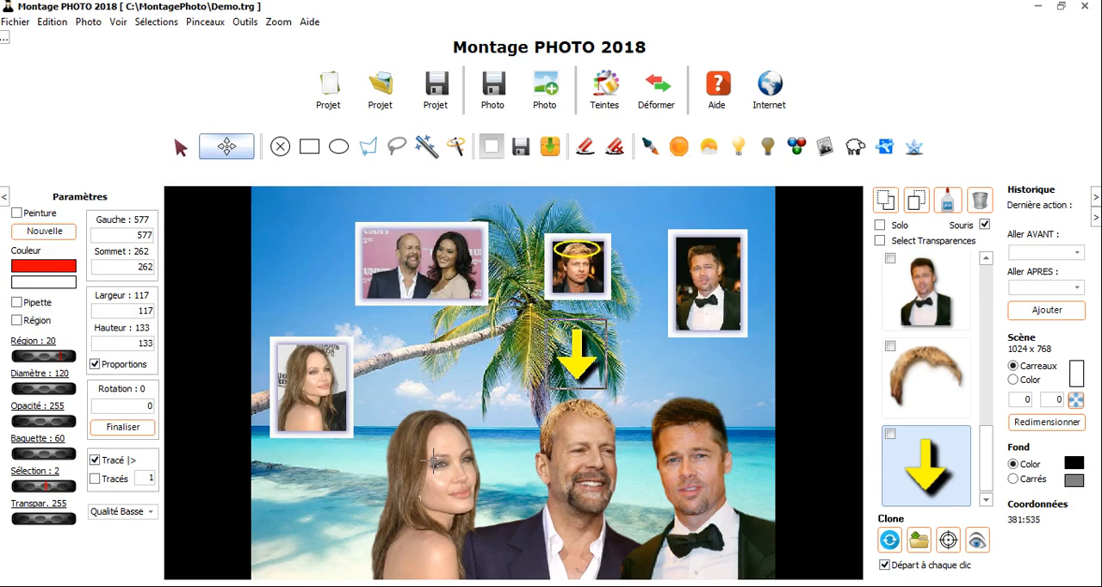
Move the people, the hair piece and the beach background around in the demo scene
{"action": "left_click_drag", "start_coordinate": [428, 497], "coordinate": [384, 504]}
{"action": "left_click_drag", "start_coordinate": [578, 506], "coordinate": [525, 526]}
{"action": "left_click_drag", "start_coordinate": [711, 514], "coordinate": [705, 547]}
{"action": "left_click_drag", "start_coordinate": [679, 390], "coordinate": [702, 379]}
{"action": "left_click_drag", "start_coordinate": [581, 407], "coordinate": [532, 428]}
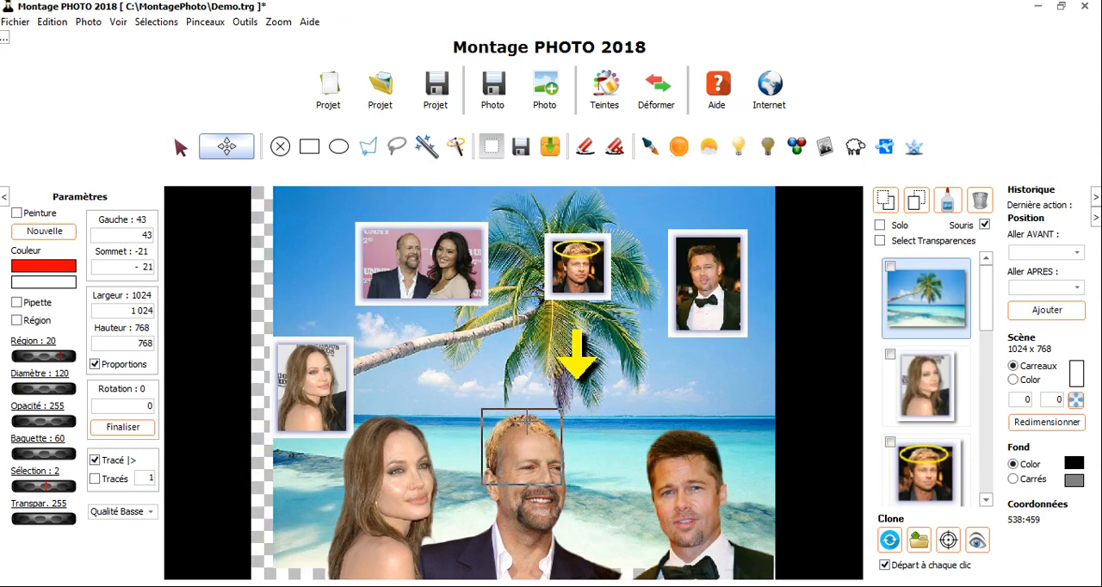
Create a new project from Paysage.jpg and move the landscape to about Gauche -7, Sommet 42
{"action": "left_click", "coordinate": [328, 86]}
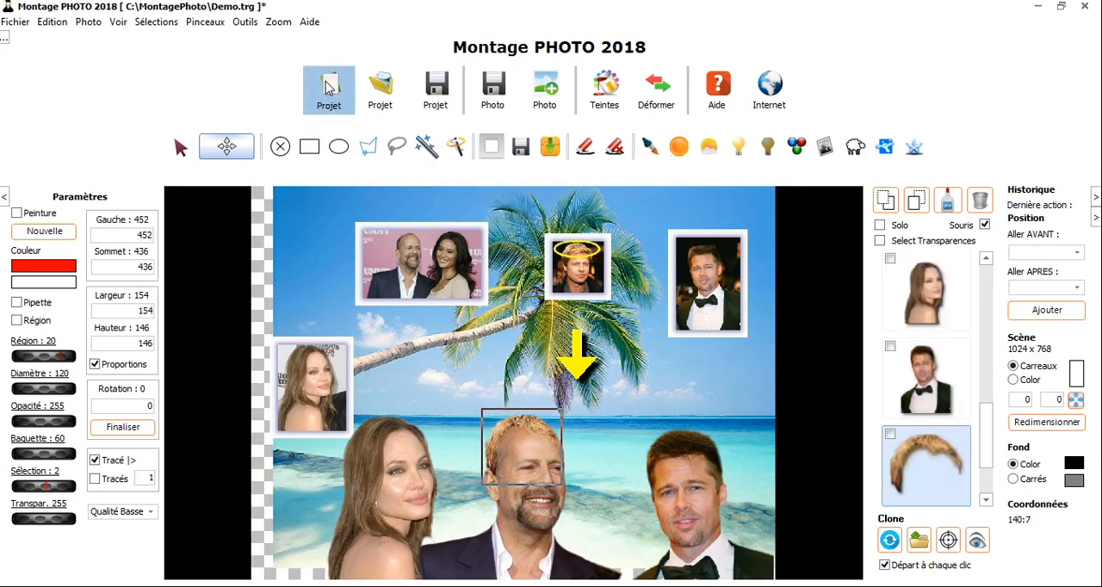
{"action": "left_click", "coordinate": [543, 344]}
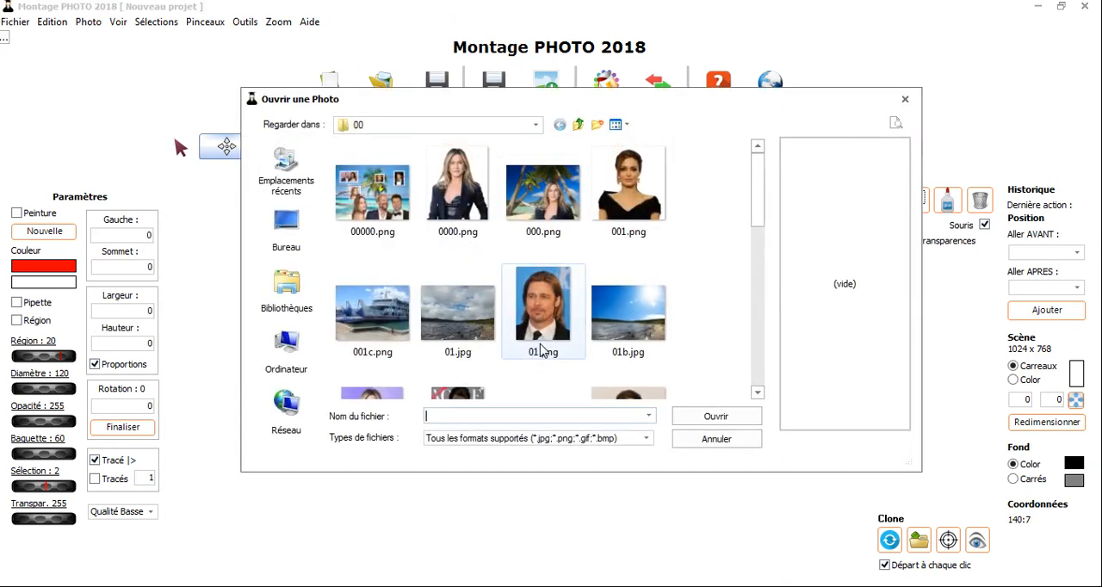
{"action": "left_click_drag", "start_coordinate": [760, 222], "coordinate": [763, 381]}
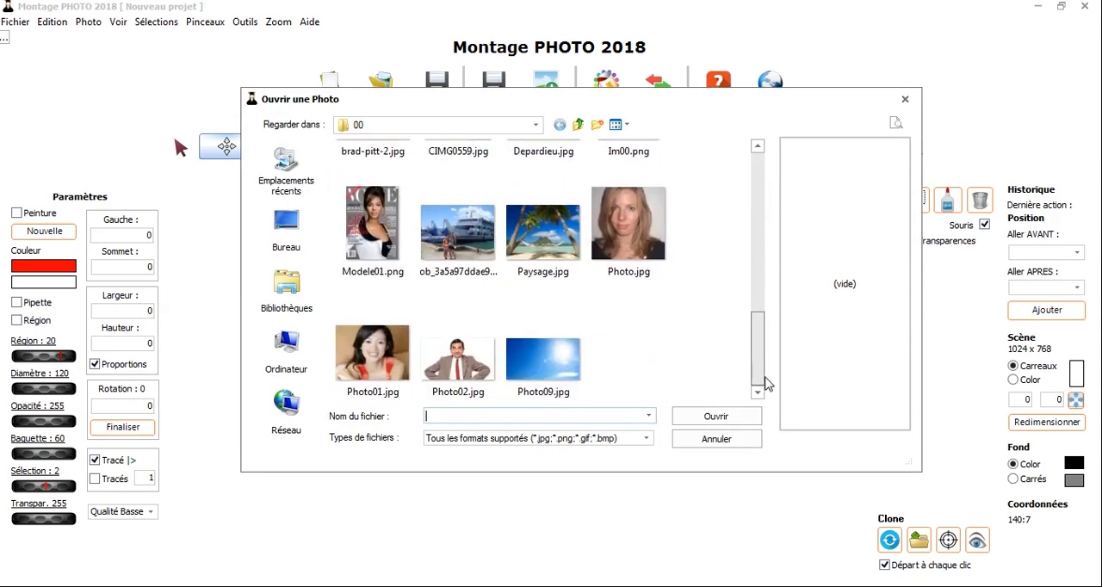
{"action": "left_click", "coordinate": [532, 261]}
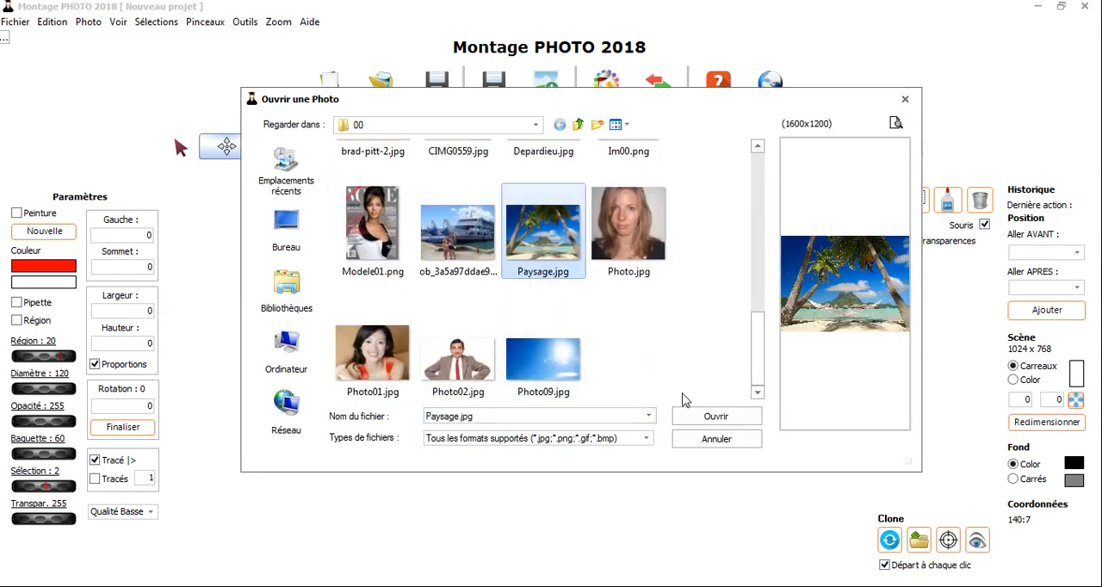
{"action": "left_click", "coordinate": [701, 418]}
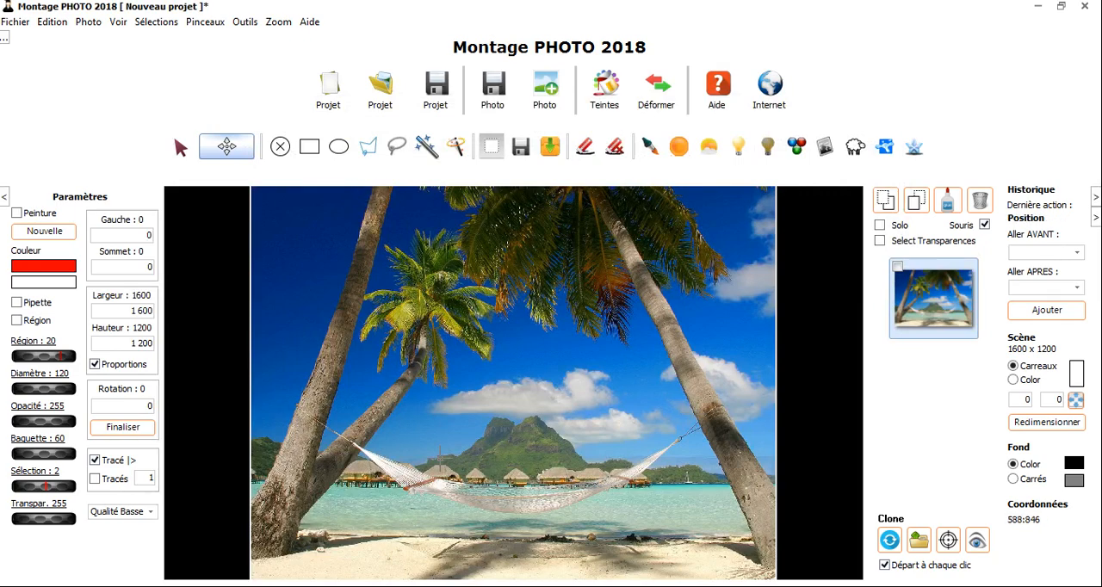
{"action": "scroll", "coordinate": [491, 306], "scroll_direction": "down", "scroll_amount": 2}
{"action": "mouse_move", "coordinate": [422, 310]}
{"action": "left_mouse_down"}
{"action": "mouse_move", "coordinate": [581, 398]}
{"action": "mouse_move", "coordinate": [380, 302]}
{"action": "mouse_move", "coordinate": [422, 334]}
{"action": "mouse_move", "coordinate": [420, 320]}
{"action": "left_mouse_up"}
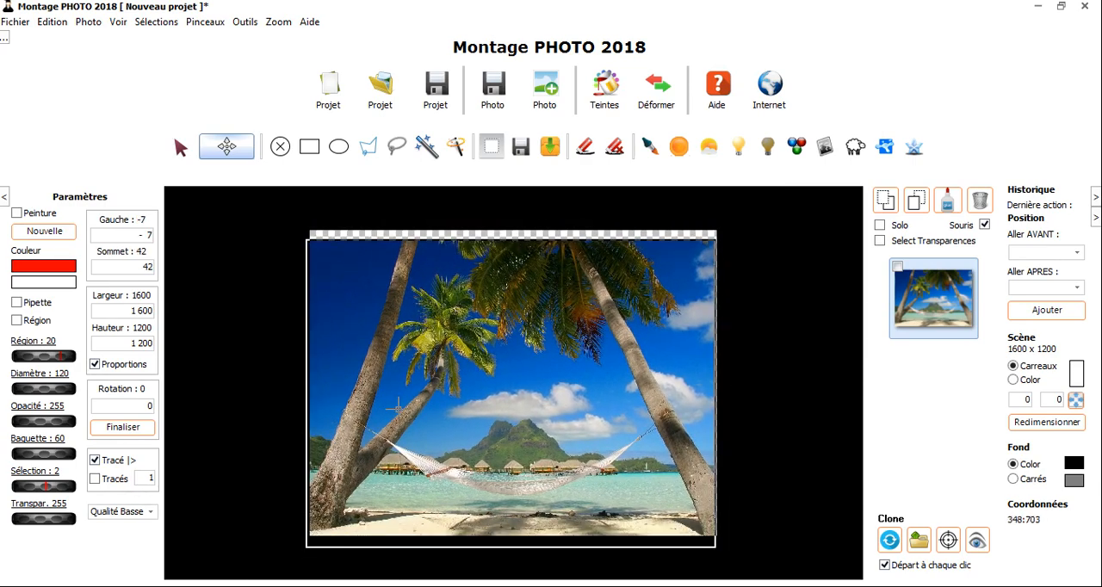
Add the photo Im00.png of the blonde woman to the scene
{"action": "left_click", "coordinate": [555, 97]}
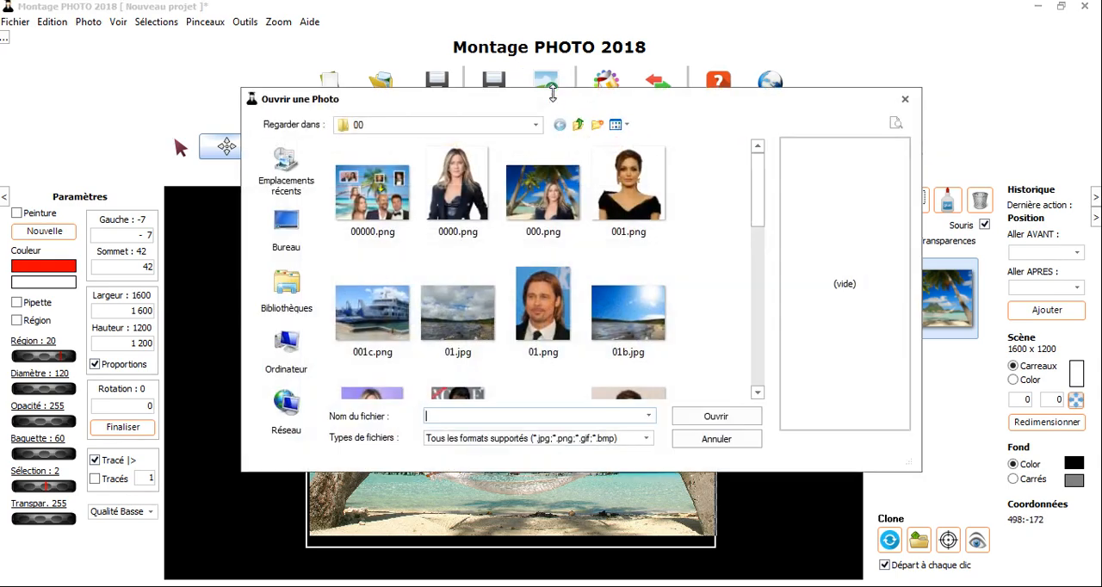
{"action": "left_click_drag", "start_coordinate": [756, 209], "coordinate": [753, 324]}
{"action": "left_click", "coordinate": [635, 280]}
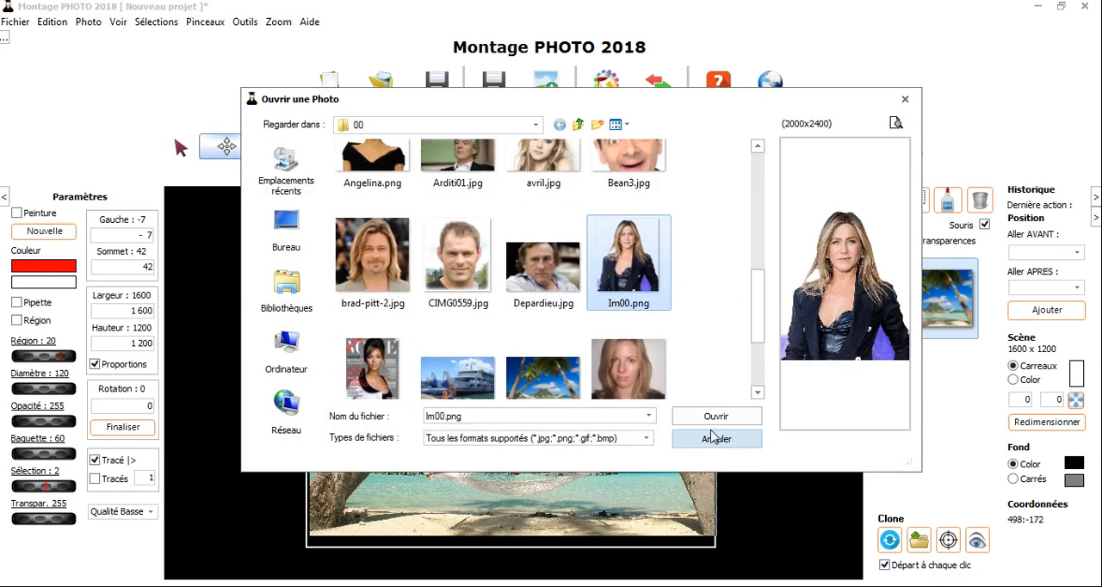
{"action": "left_click", "coordinate": [714, 423]}
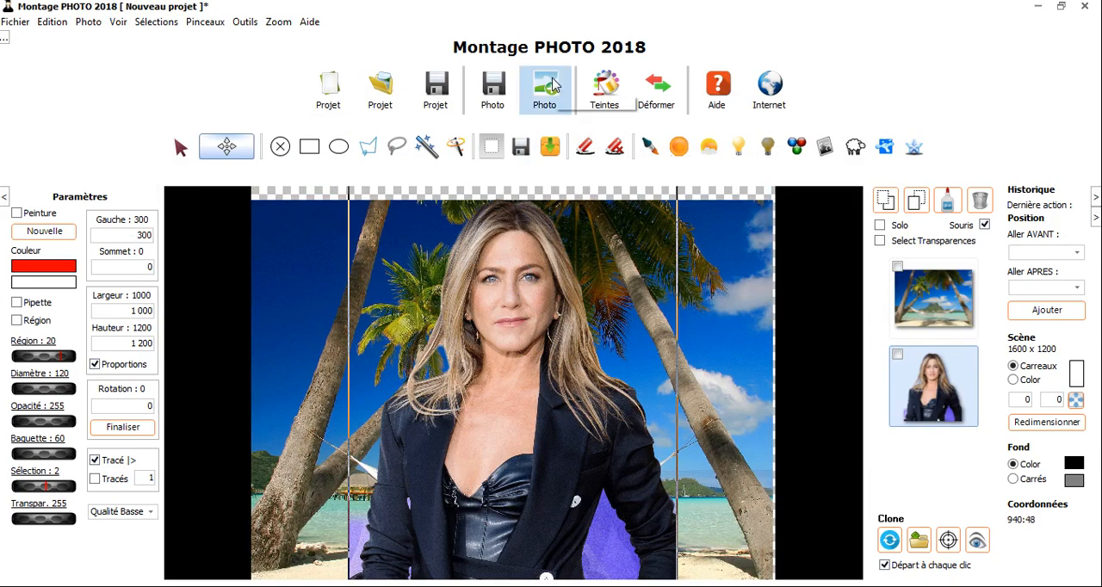
Add the photo 001.png of the woman in the black dress to the scene
{"action": "left_click", "coordinate": [553, 84]}
{"action": "left_click", "coordinate": [630, 197]}
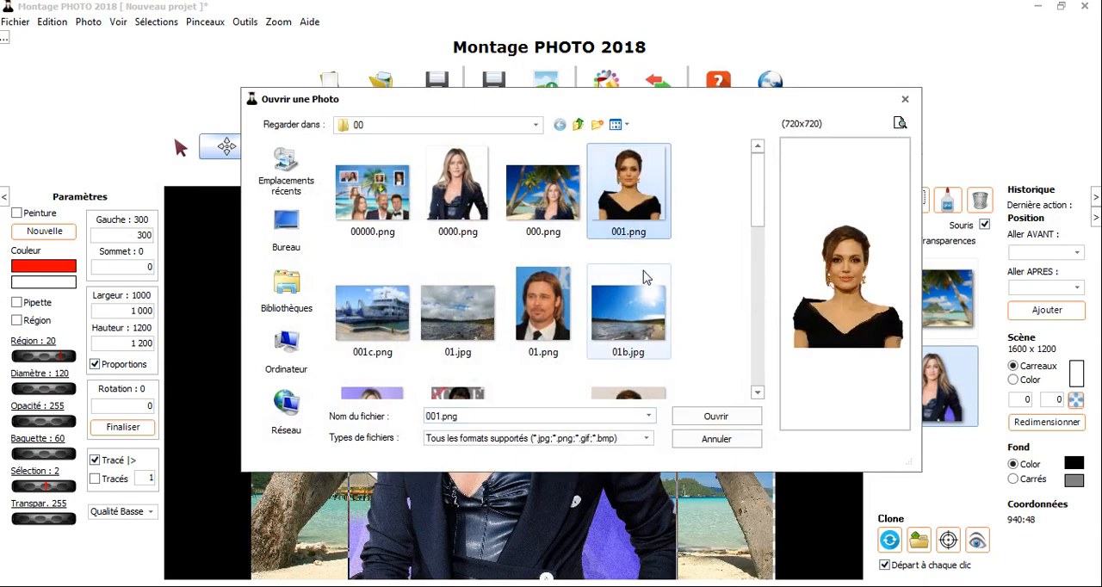
{"action": "left_click", "coordinate": [712, 417]}
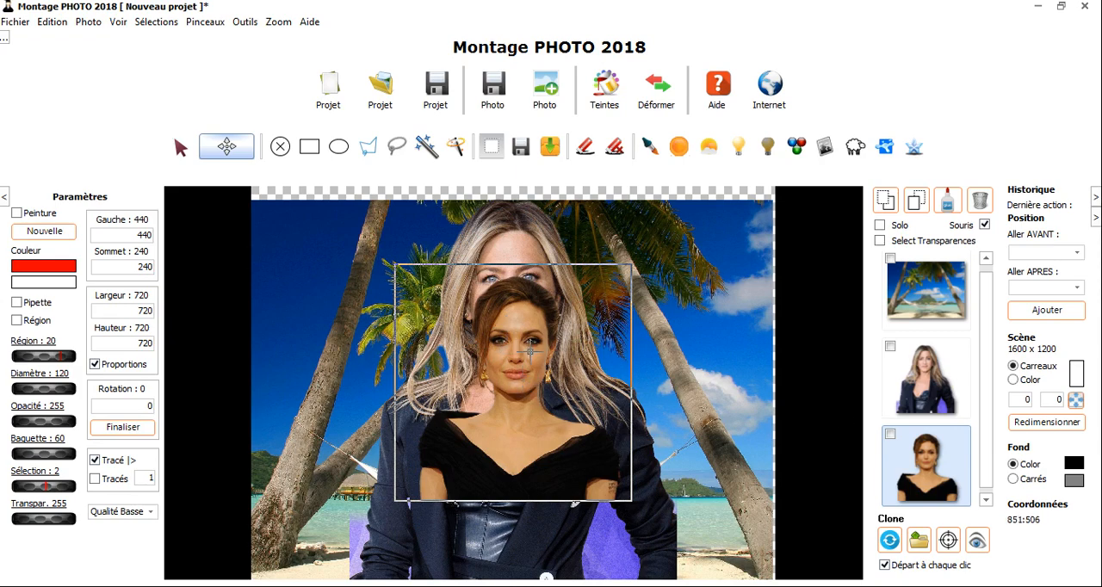
Select the landscape and the two portraits in turn, both in the scene and in the layer list
{"action": "left_click", "coordinate": [672, 306]}
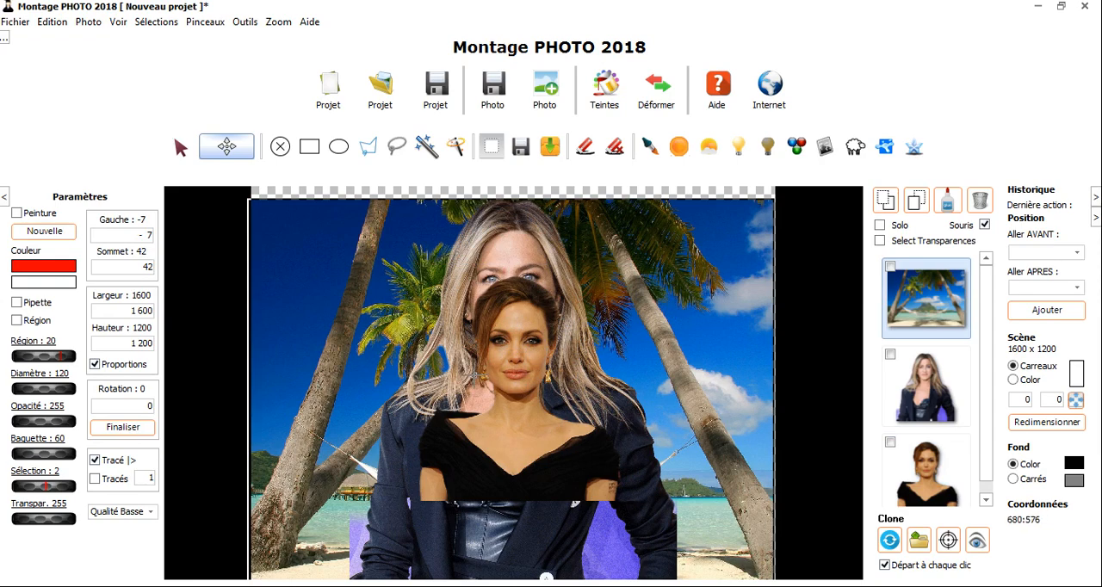
{"action": "left_click", "coordinate": [511, 409]}
{"action": "left_click", "coordinate": [914, 403]}
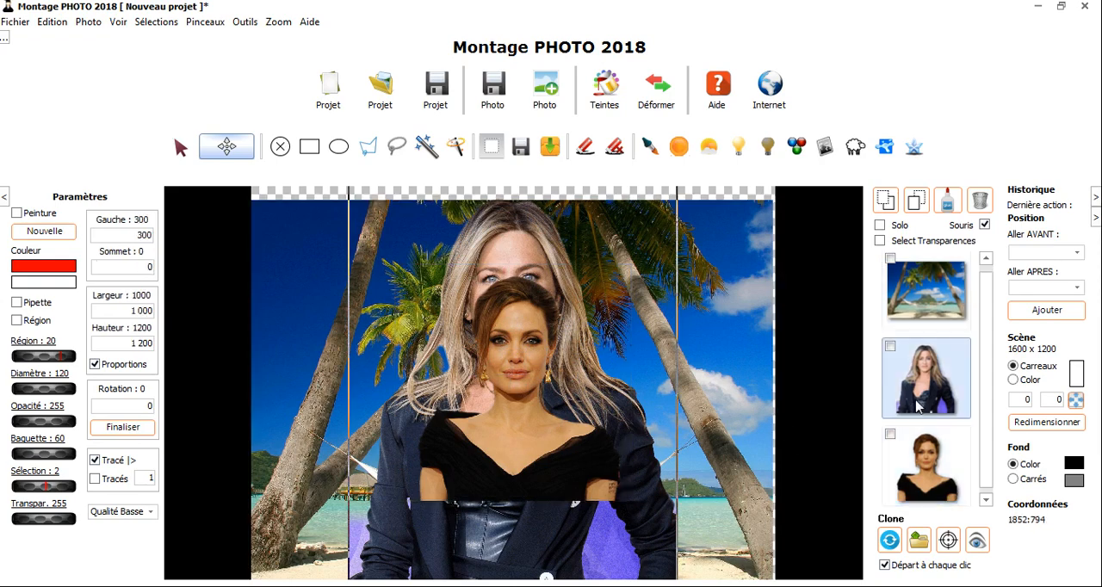
{"action": "left_click", "coordinate": [924, 309]}
{"action": "left_click", "coordinate": [923, 377]}
Send the black-dress portrait behind the blonde woman and move the blonde woman down and to the left
{"action": "left_click", "coordinate": [511, 418]}
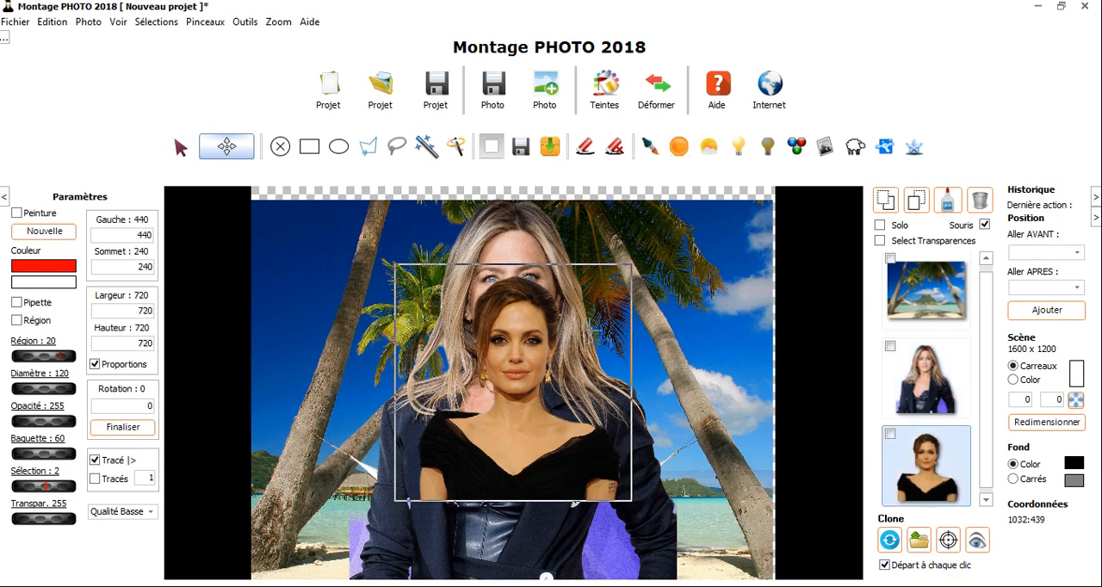
{"action": "left_click", "coordinate": [887, 204]}
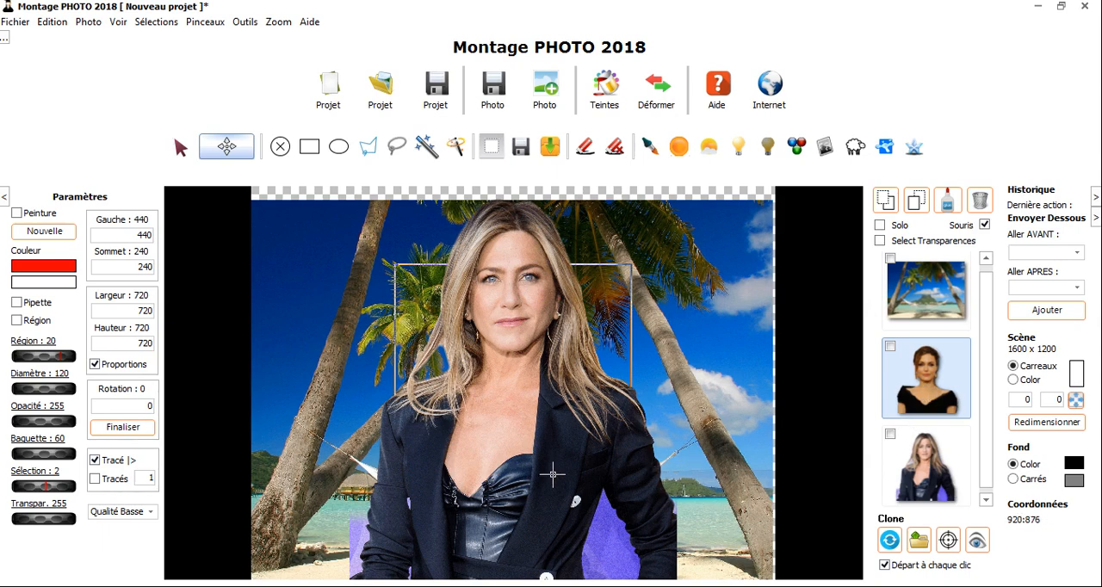
{"action": "left_click_drag", "start_coordinate": [551, 471], "coordinate": [458, 509]}
Send the black-dress portrait behind the landscape and shift the landscape slightly up and to the right
{"action": "left_click", "coordinate": [946, 366]}
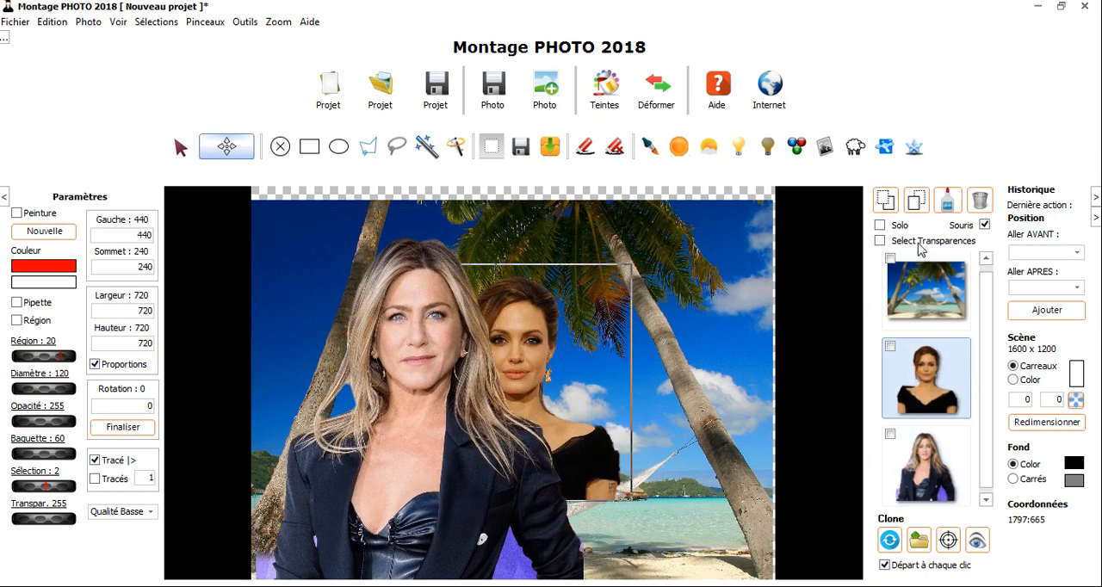
{"action": "left_click", "coordinate": [887, 207]}
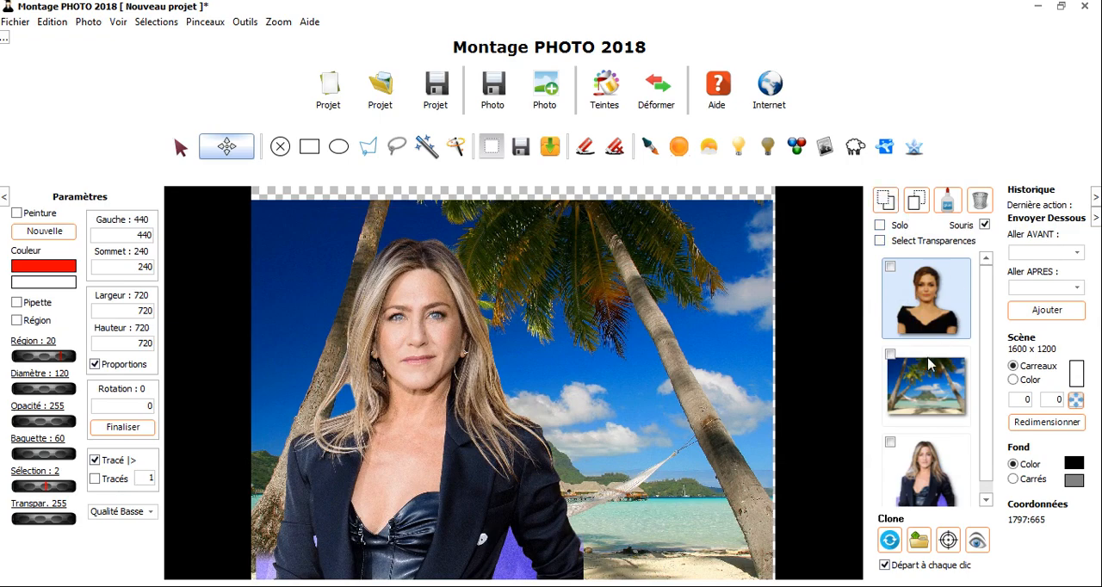
{"action": "mouse_move", "coordinate": [687, 280]}
{"action": "left_mouse_down"}
{"action": "mouse_move", "coordinate": [687, 533]}
{"action": "mouse_move", "coordinate": [728, 307]}
{"action": "mouse_move", "coordinate": [693, 266]}
{"action": "left_mouse_up"}
Bring the black-dress portrait forward, in front of both the landscape and the blonde woman
{"action": "left_click", "coordinate": [918, 295]}
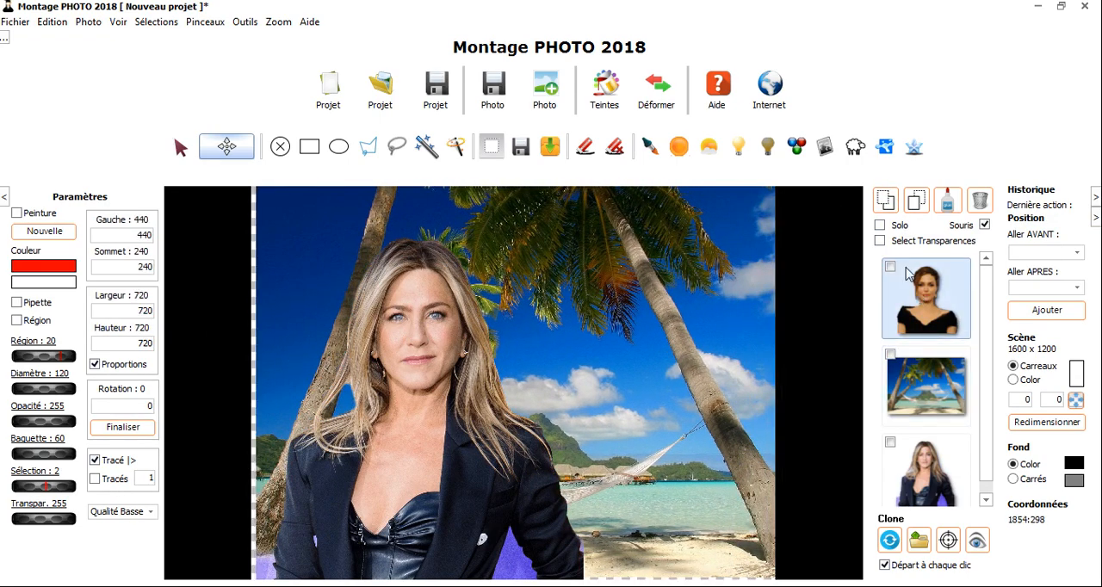
{"action": "left_click", "coordinate": [916, 202]}
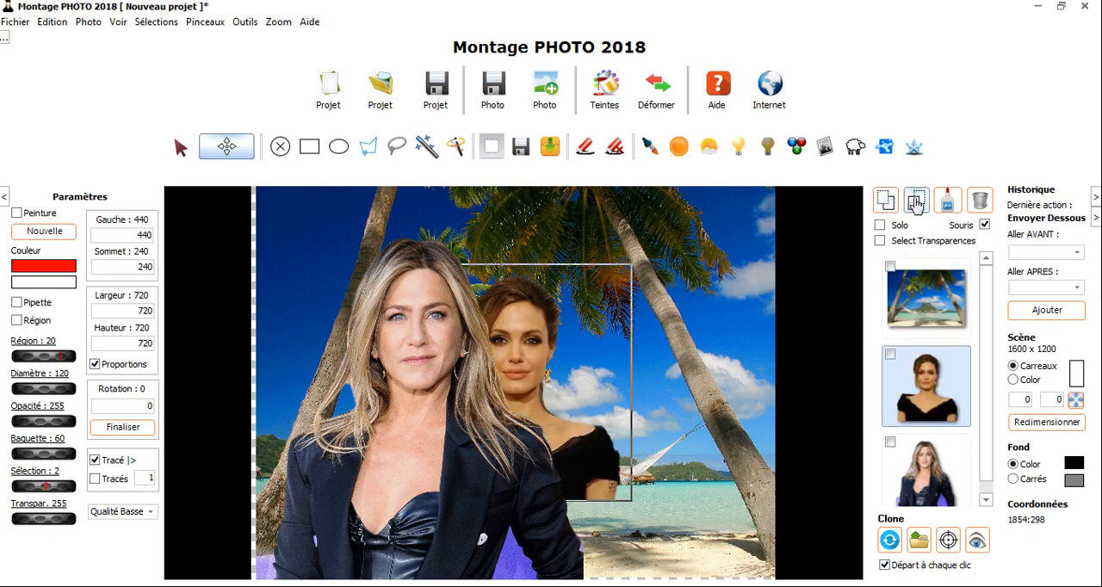
{"action": "left_click", "coordinate": [916, 202]}
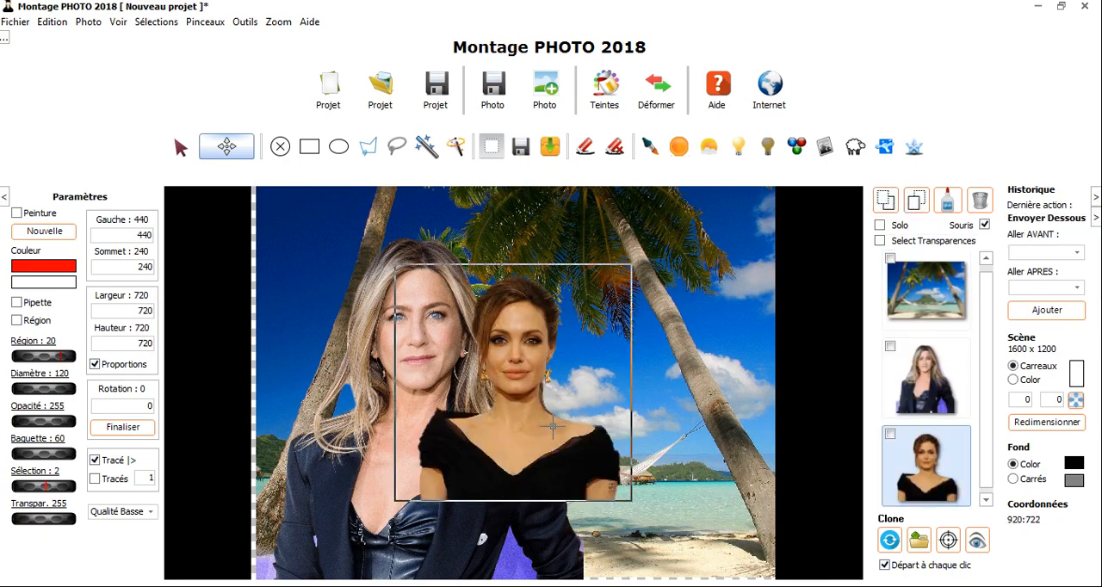
Send the black-dress portrait to the back of the layer stack and return it to the front
{"action": "key", "text": "Page_Up"}
{"action": "key", "text": "Page_Up"}
{"action": "key", "text": "Page_Down"}
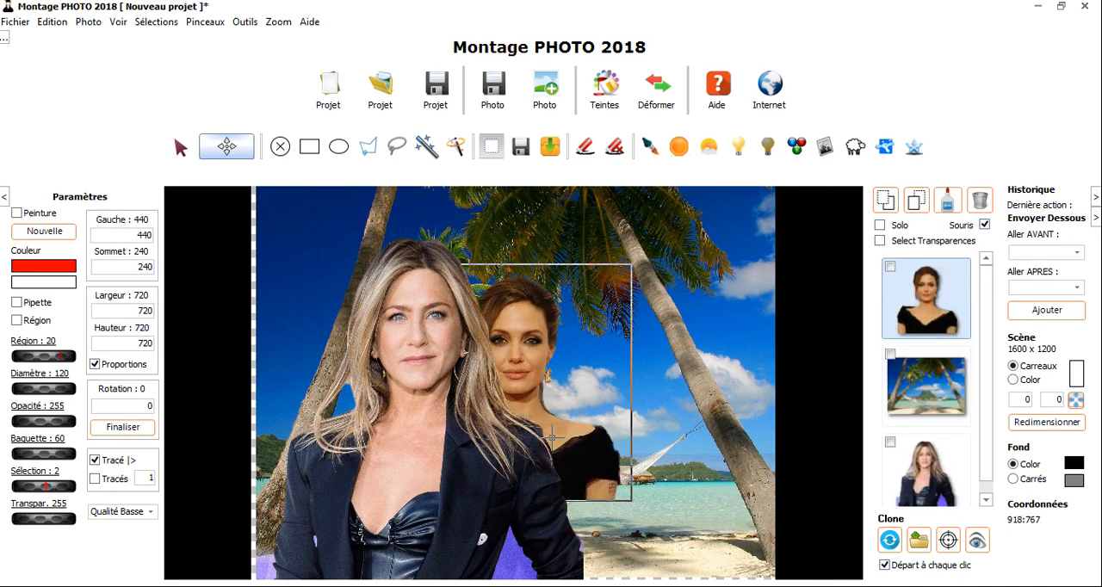
{"action": "key", "text": "Page_Down"}
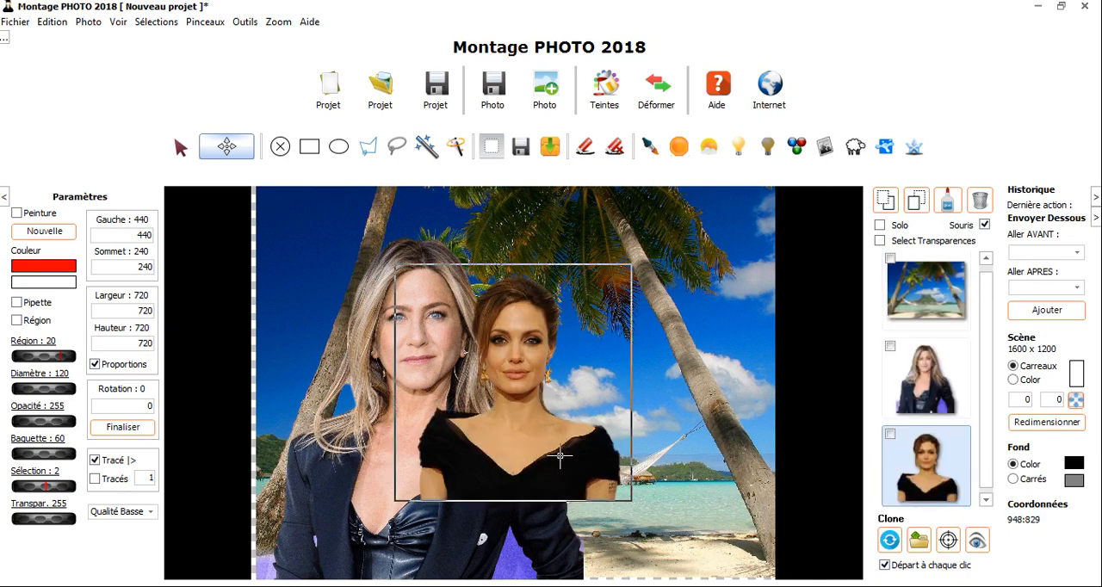
Arrange the two women side by side, placing the black-dress portrait at about Gauche 795, Sommet 515
{"action": "left_click_drag", "start_coordinate": [536, 451], "coordinate": [617, 430]}
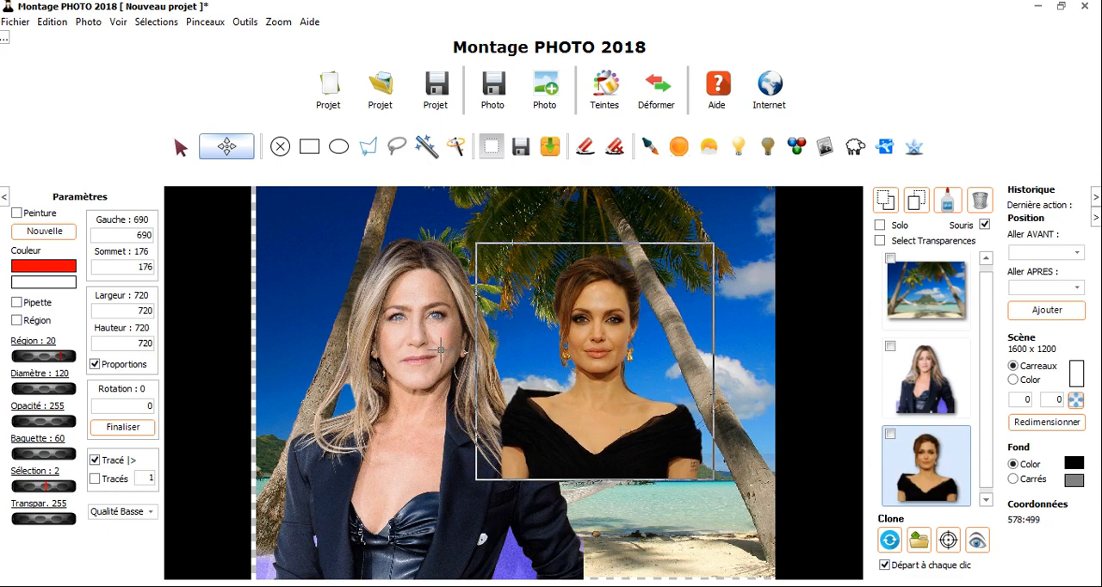
{"action": "left_click_drag", "start_coordinate": [441, 350], "coordinate": [471, 338]}
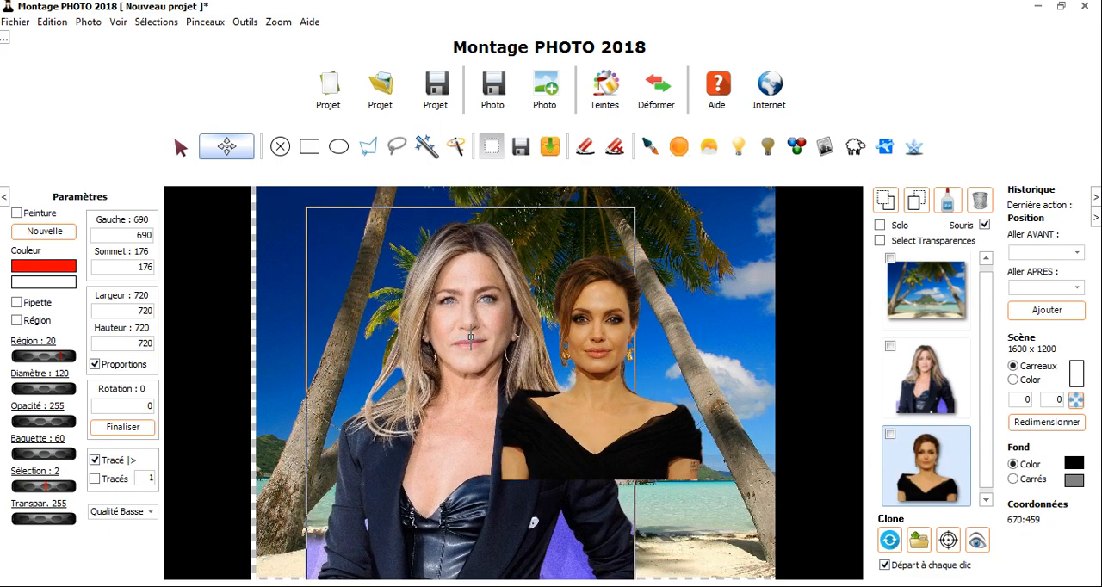
{"action": "left_click_drag", "start_coordinate": [599, 334], "coordinate": [630, 384]}
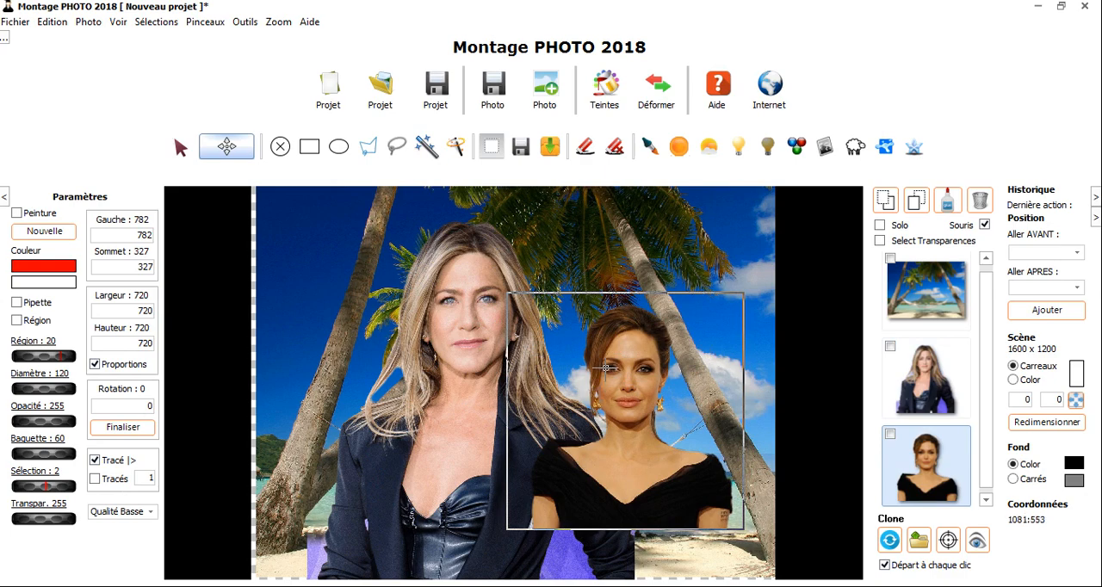
{"action": "left_click_drag", "start_coordinate": [626, 376], "coordinate": [635, 416]}
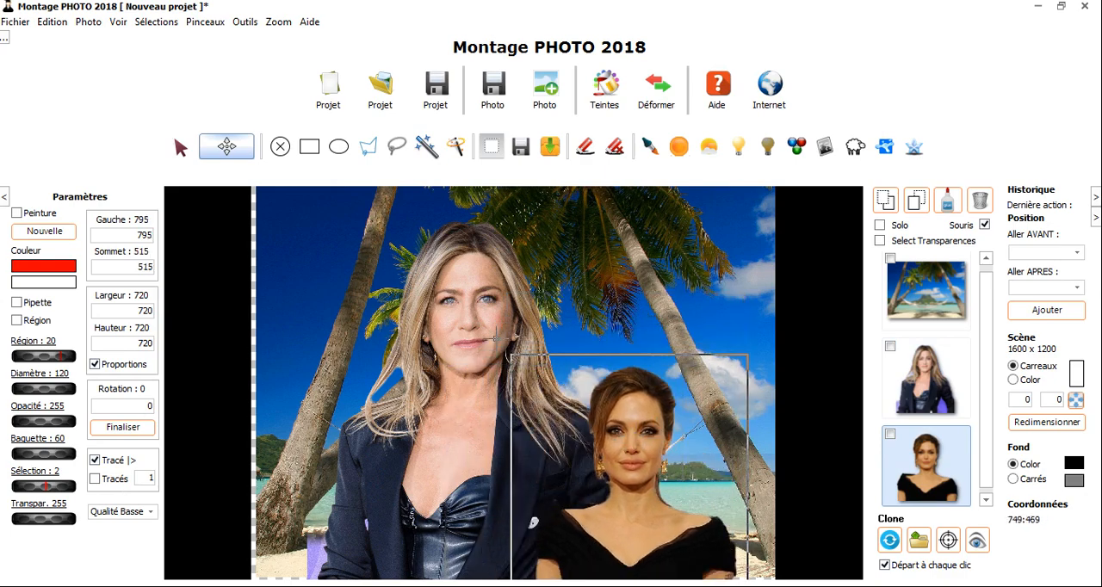
Reposition both women freehand over the landscape, leaving the black-dress portrait in front at about Gauche 612, Sommet 246
{"action": "left_click_drag", "start_coordinate": [484, 332], "coordinate": [418, 479]}
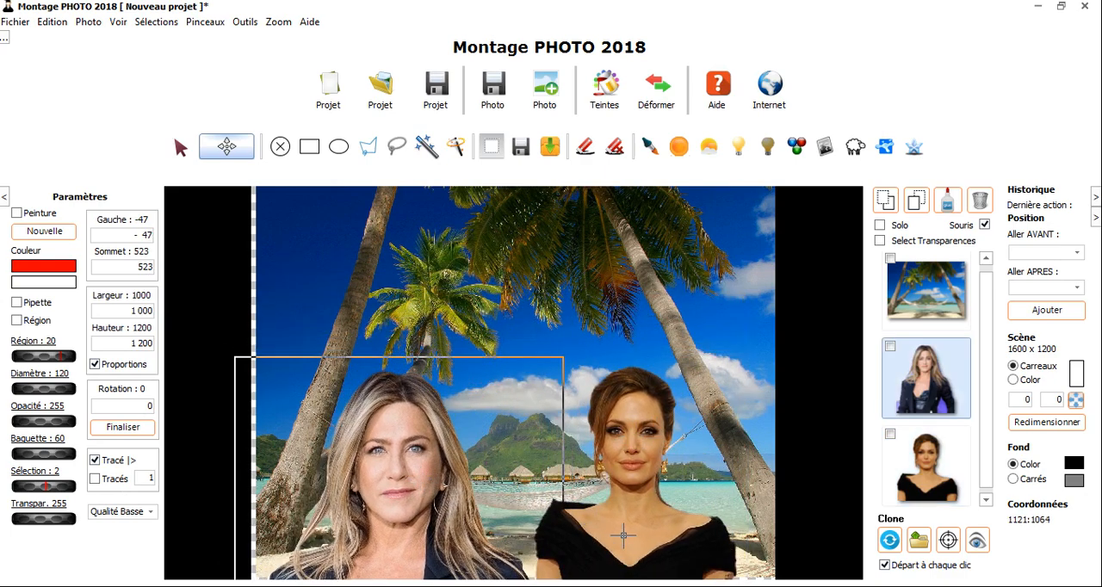
{"action": "left_click_drag", "start_coordinate": [623, 534], "coordinate": [641, 525]}
{"action": "left_click_drag", "start_coordinate": [415, 490], "coordinate": [529, 338]}
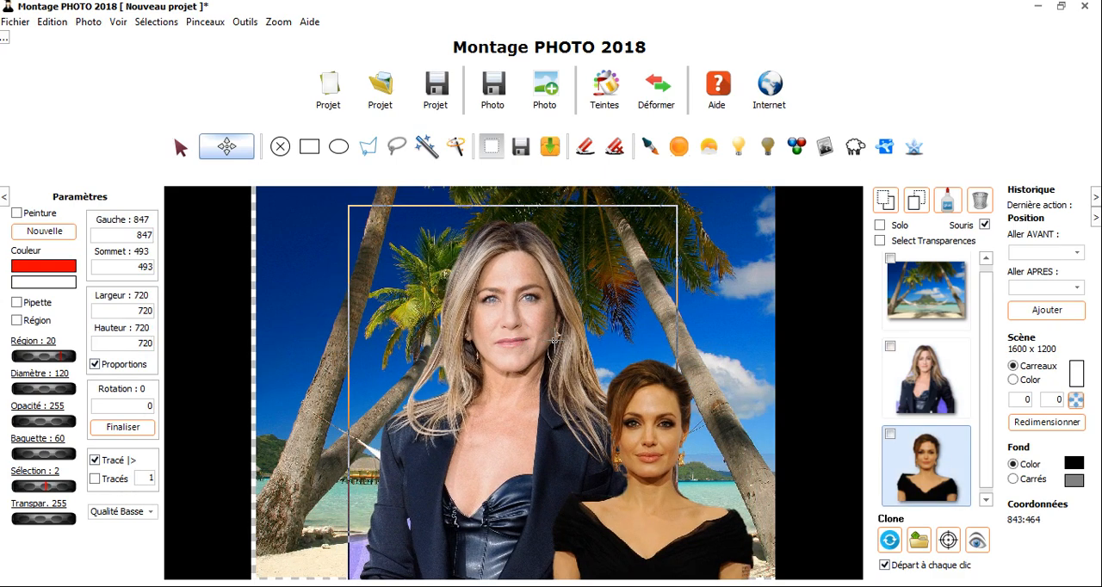
{"action": "left_click_drag", "start_coordinate": [645, 441], "coordinate": [586, 362]}
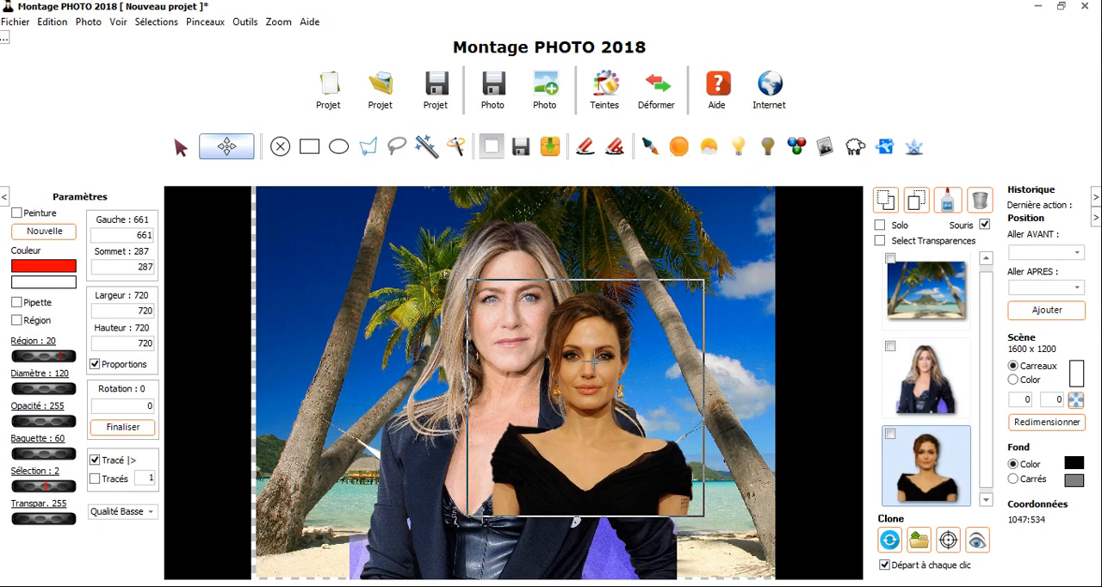
{"action": "left_click_drag", "start_coordinate": [594, 363], "coordinate": [627, 393]}
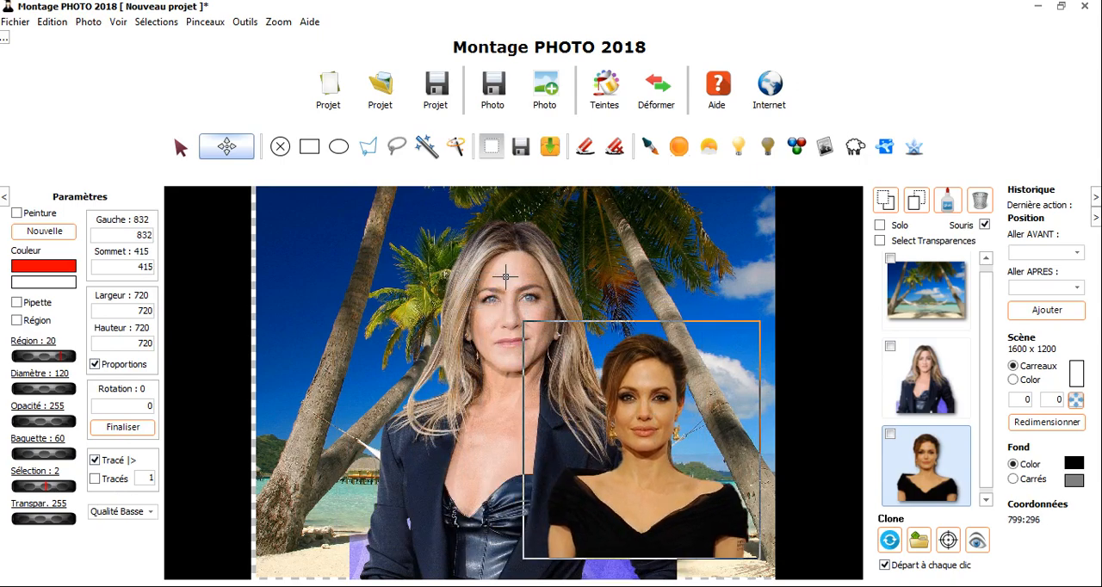
{"action": "left_click_drag", "start_coordinate": [505, 277], "coordinate": [483, 302]}
{"action": "left_click_drag", "start_coordinate": [648, 437], "coordinate": [576, 382]}
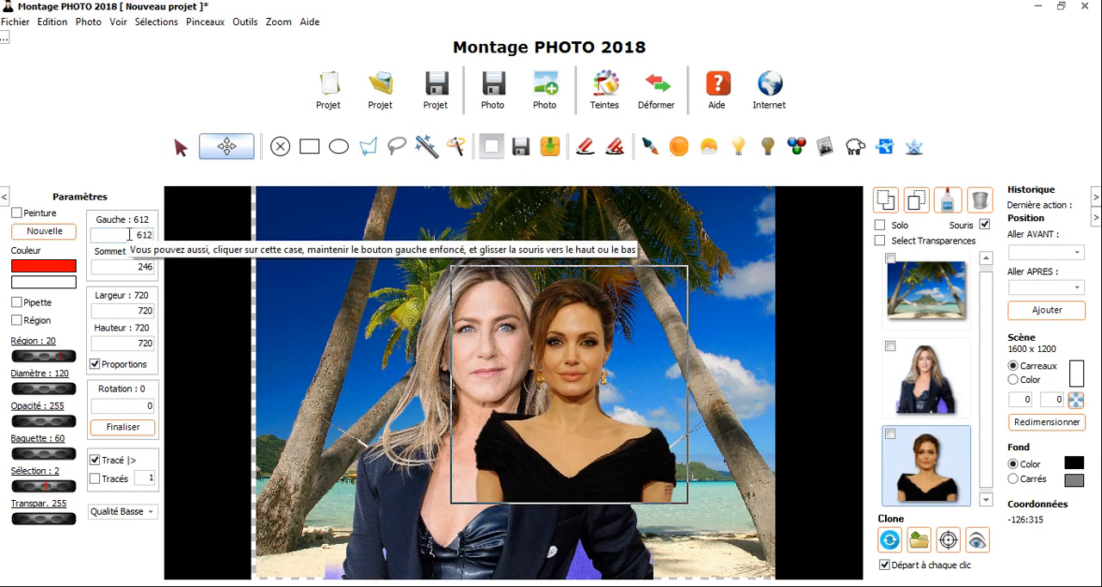
Set the black-dress portrait's position numerically to Gauche 400 and Sommet 150
{"action": "left_click", "coordinate": [129, 235]}
{"action": "left_click_drag", "start_coordinate": [129, 234], "coordinate": [106, 129]}
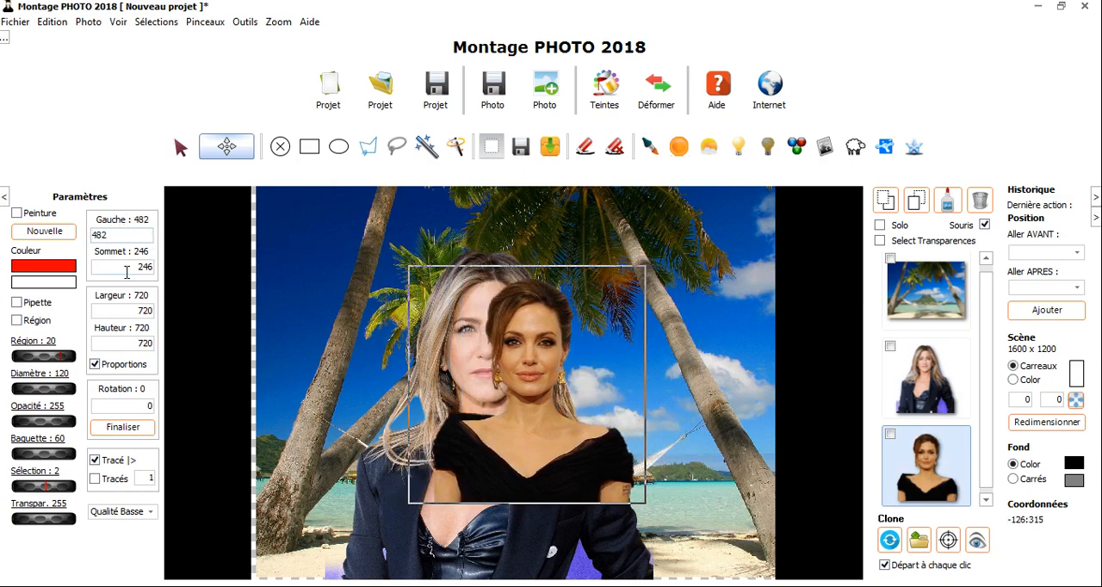
{"action": "left_click_drag", "start_coordinate": [127, 272], "coordinate": [129, 237]}
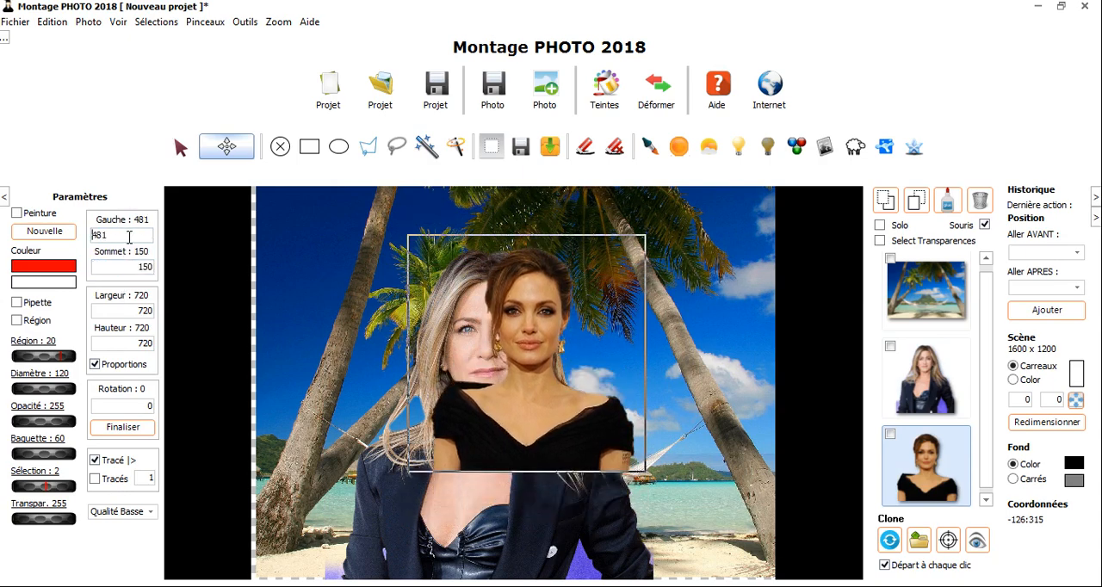
{"action": "left_click", "coordinate": [129, 237]}
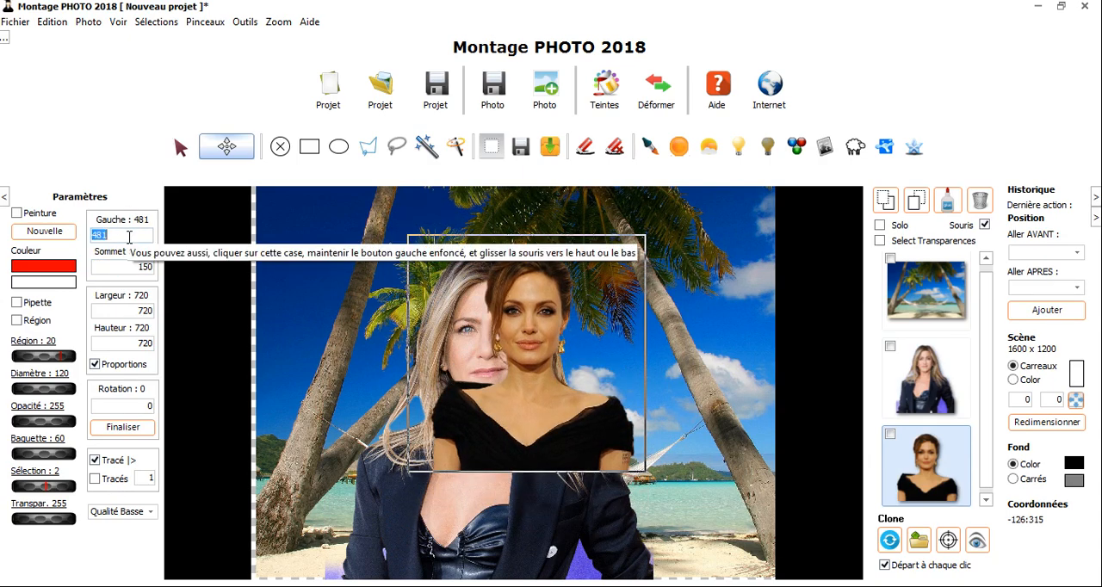
{"action": "type", "text": "400"}
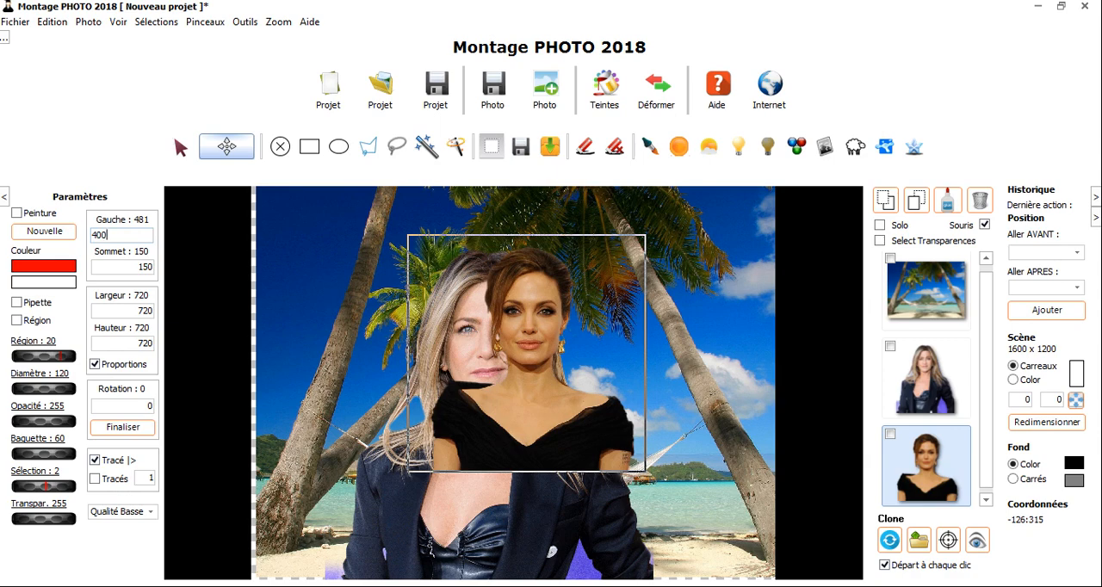
{"action": "key", "text": "Return"}
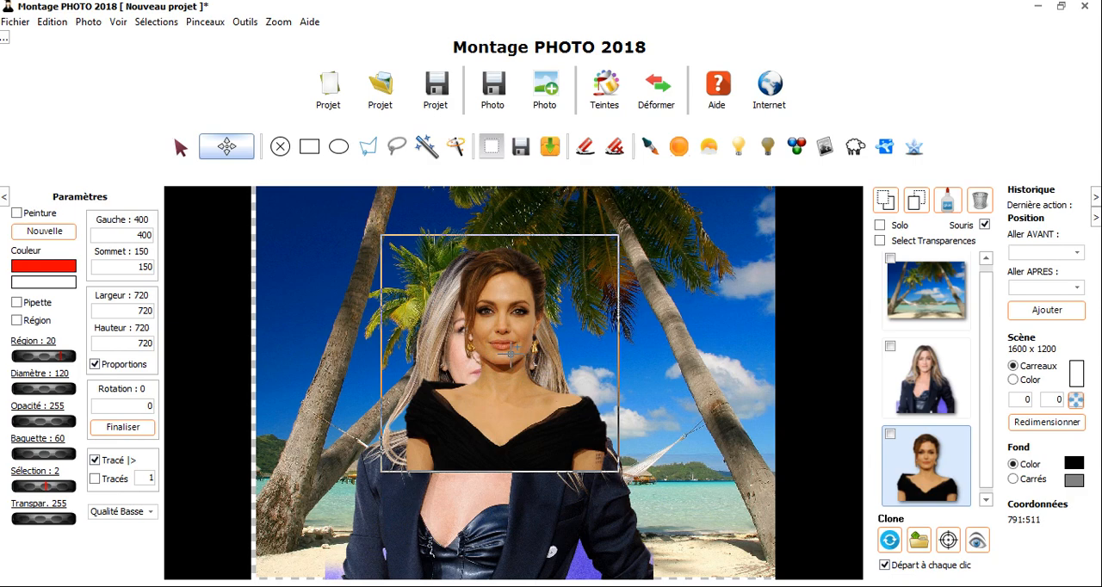
Resize the black-dress portrait with proportions kept, through about 800 × 800, ending at Hauteur about 745
{"action": "left_click_drag", "start_coordinate": [510, 354], "coordinate": [491, 382]}
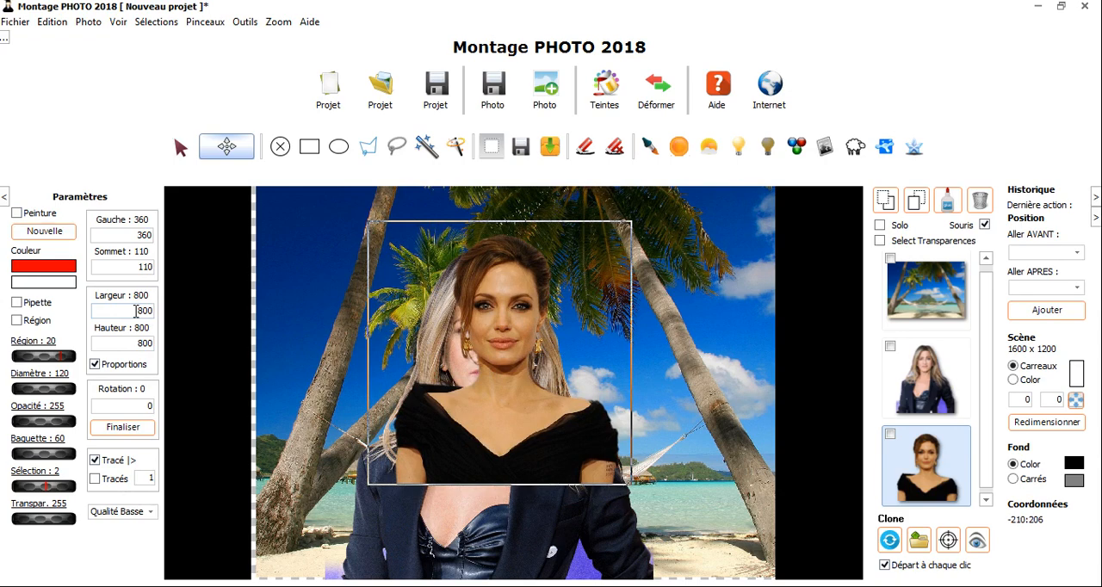
{"action": "left_click_drag", "start_coordinate": [136, 312], "coordinate": [138, 270]}
{"action": "left_click_drag", "start_coordinate": [138, 346], "coordinate": [150, 364]}
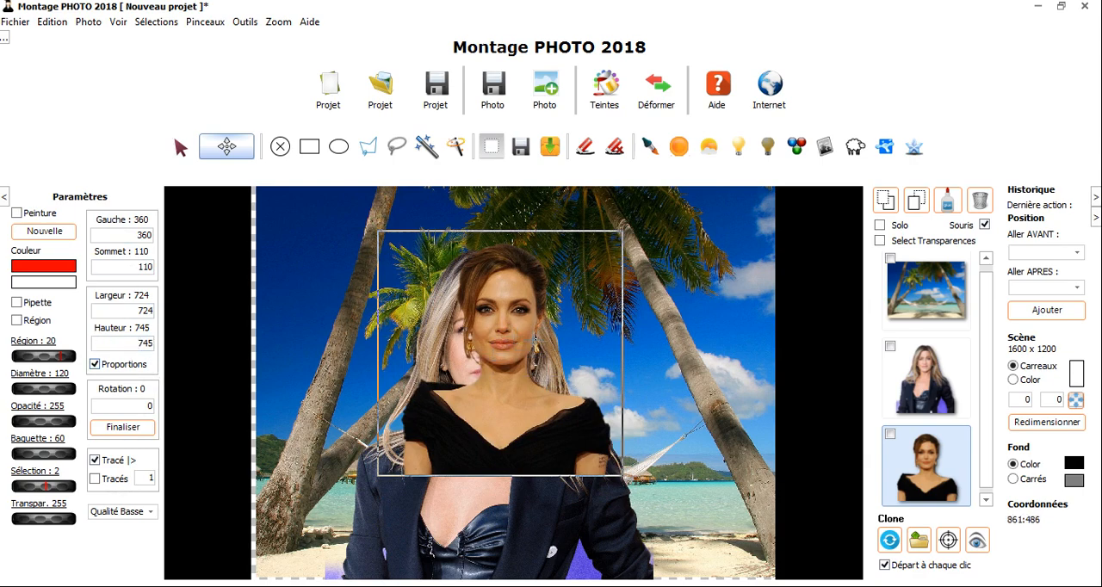
Stretch the black-dress portrait with Proportions off to about 899 × 571, and scale it to about 765 × 486 with Proportions on
{"action": "left_click", "coordinate": [97, 367]}
{"action": "left_click_drag", "start_coordinate": [509, 368], "coordinate": [585, 383]}
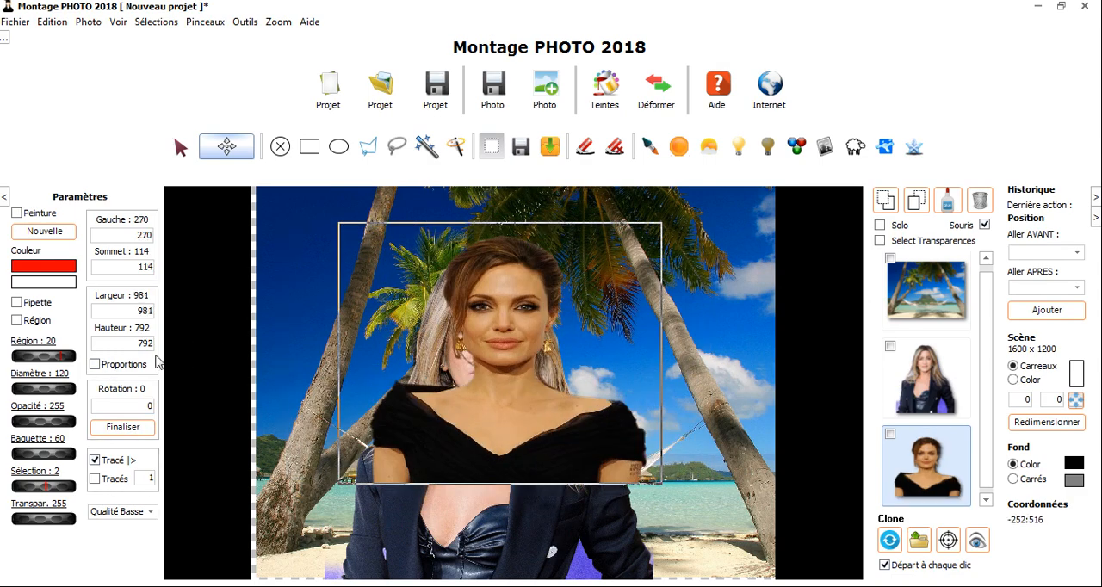
{"action": "left_click", "coordinate": [137, 311]}
{"action": "left_click_drag", "start_coordinate": [139, 310], "coordinate": [137, 162]}
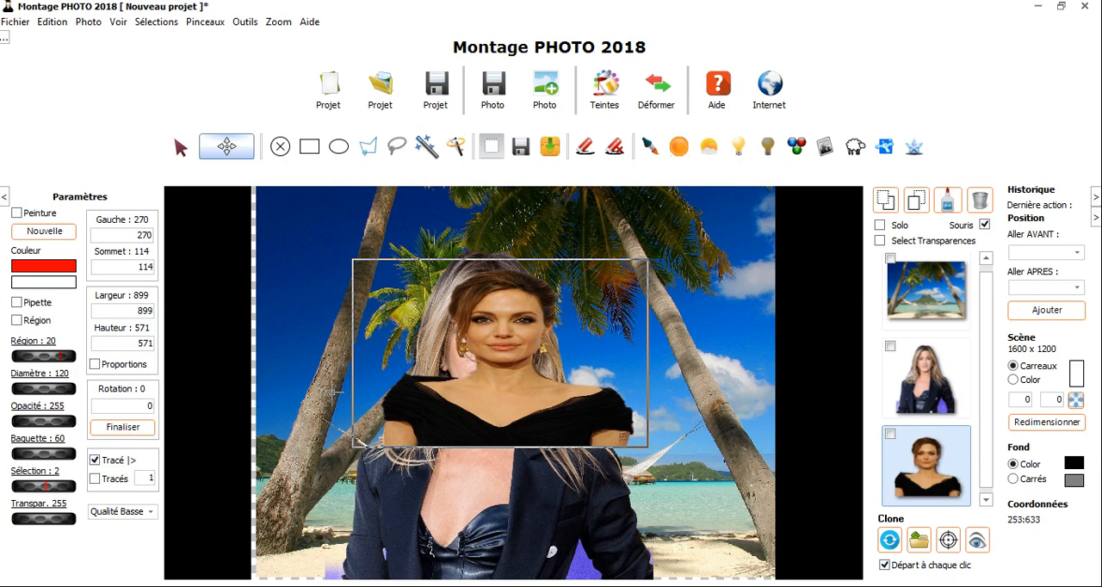
{"action": "left_click", "coordinate": [95, 364]}
{"action": "left_click_drag", "start_coordinate": [517, 388], "coordinate": [500, 371]}
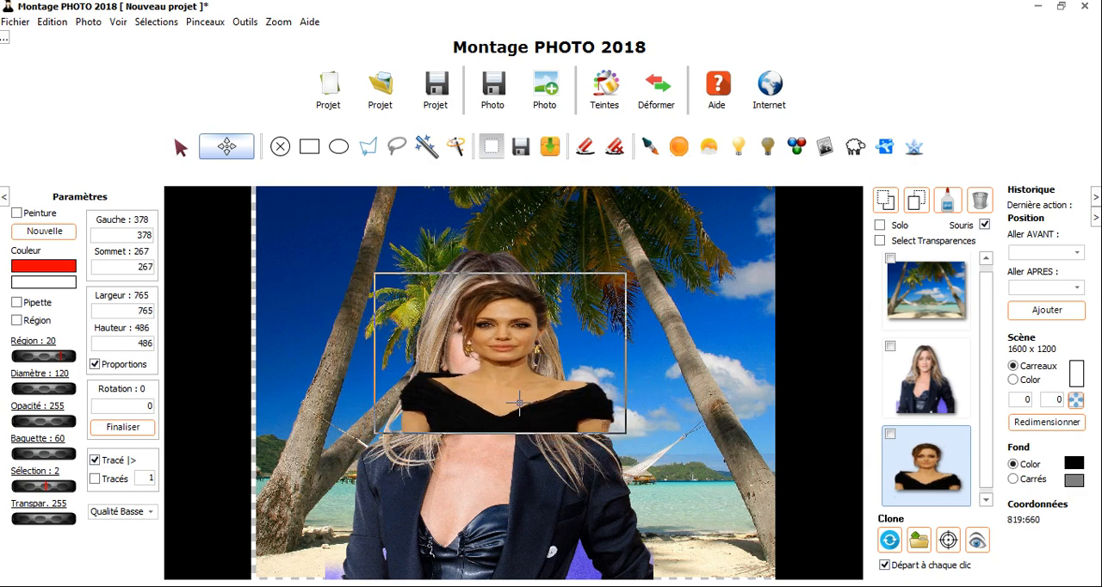
Move the black-dress portrait to about Gauche 1007, Sommet 91 and the blonde woman to about Gauche 216, Sommet 32
{"action": "left_click_drag", "start_coordinate": [481, 409], "coordinate": [686, 351]}
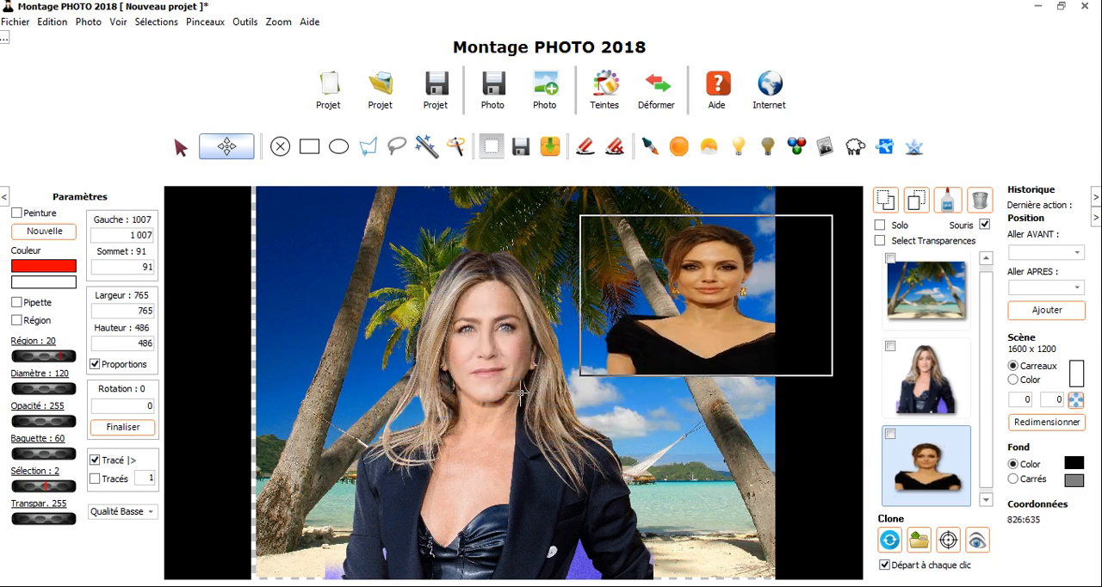
{"action": "left_click_drag", "start_coordinate": [496, 359], "coordinate": [491, 319]}
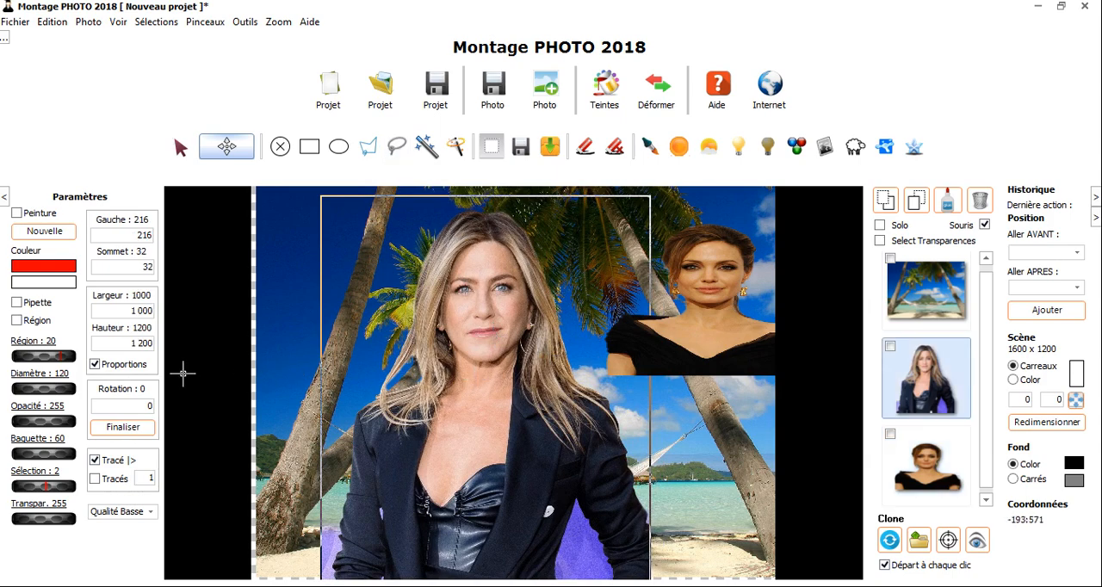
Turn off Proportions and distort the blonde woman's portrait to about 442 × 1046
{"action": "left_click", "coordinate": [95, 365]}
{"action": "left_click_drag", "start_coordinate": [409, 418], "coordinate": [224, 367]}
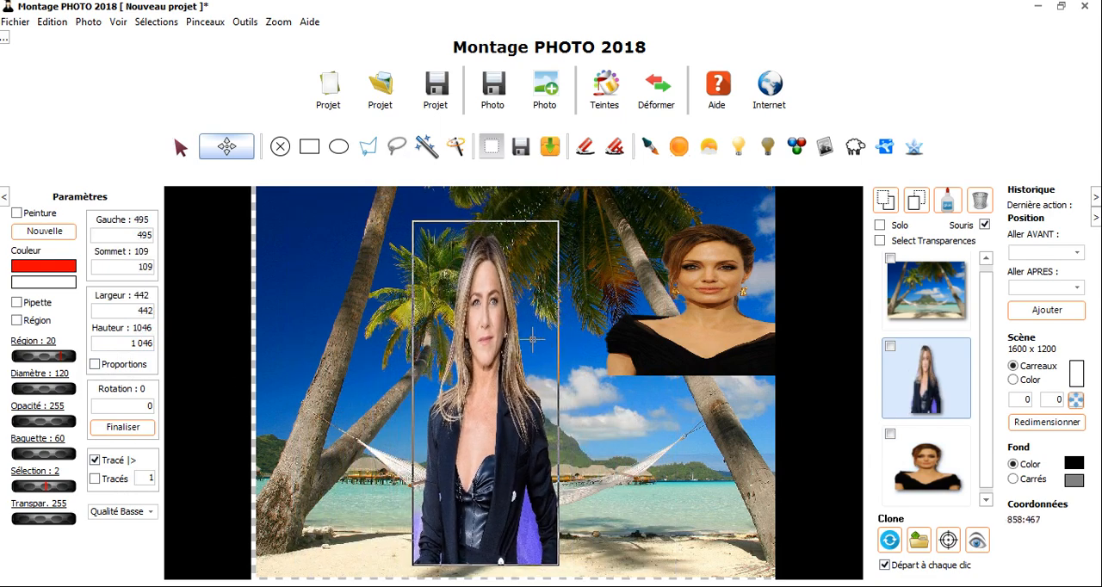
Restore the blonde woman's portrait to its original size and move it to about Gauche -334, Sommet -348
{"action": "left_click", "coordinate": [91, 23]}
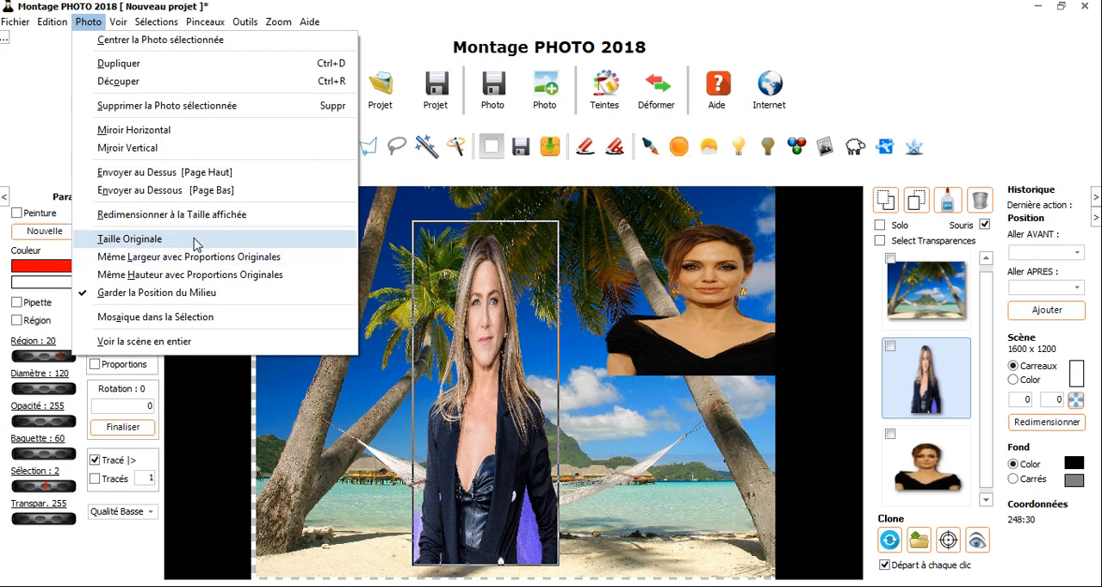
{"action": "left_click", "coordinate": [197, 241]}
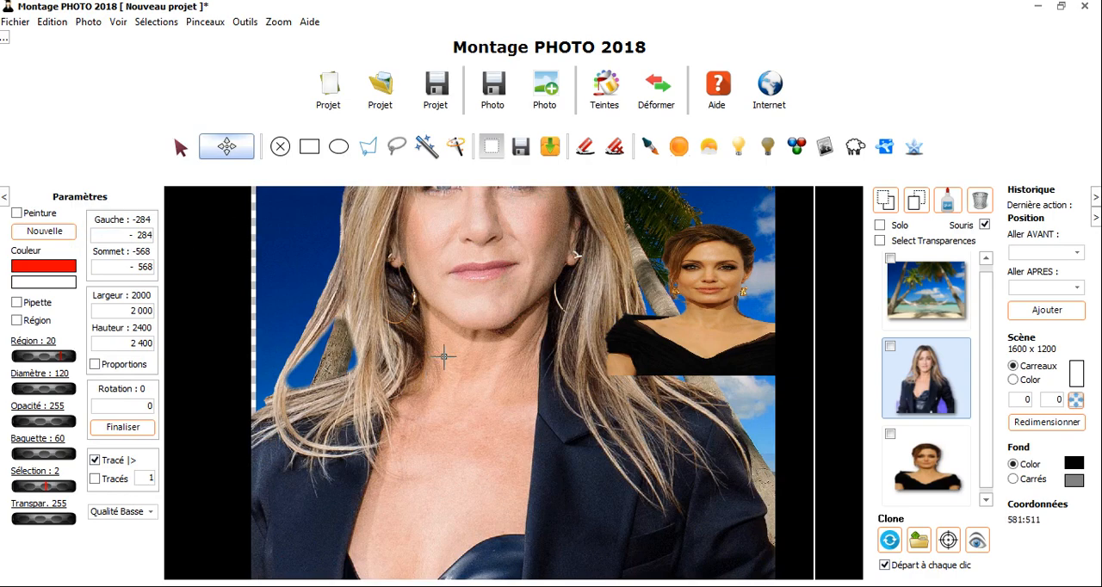
{"action": "left_click_drag", "start_coordinate": [481, 299], "coordinate": [459, 359]}
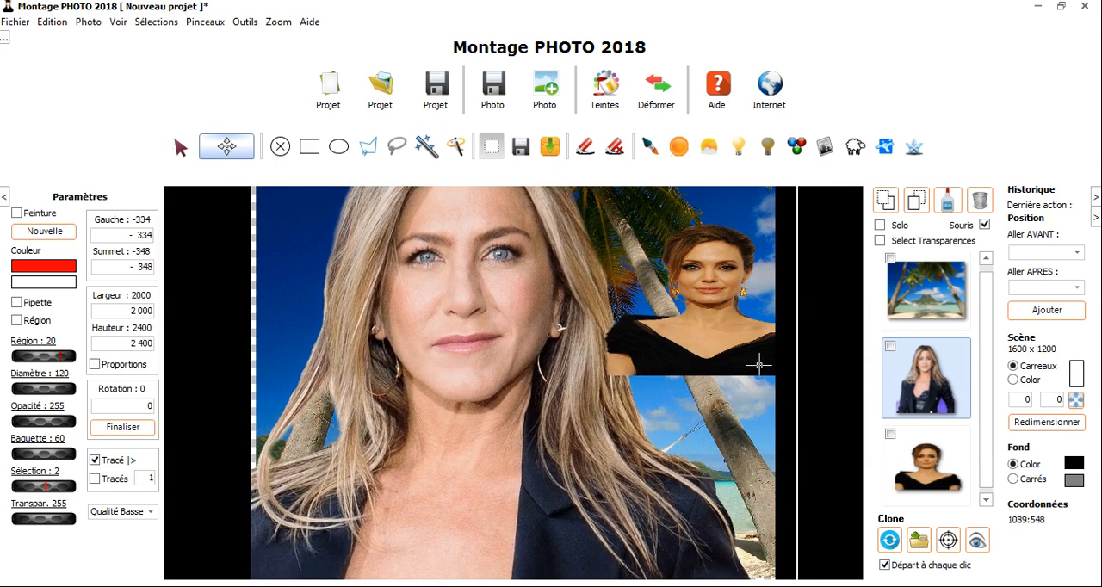
Check the landscape's dimensions, and restore the blonde woman's original size with Proportions turned on
{"action": "left_click", "coordinate": [939, 297]}
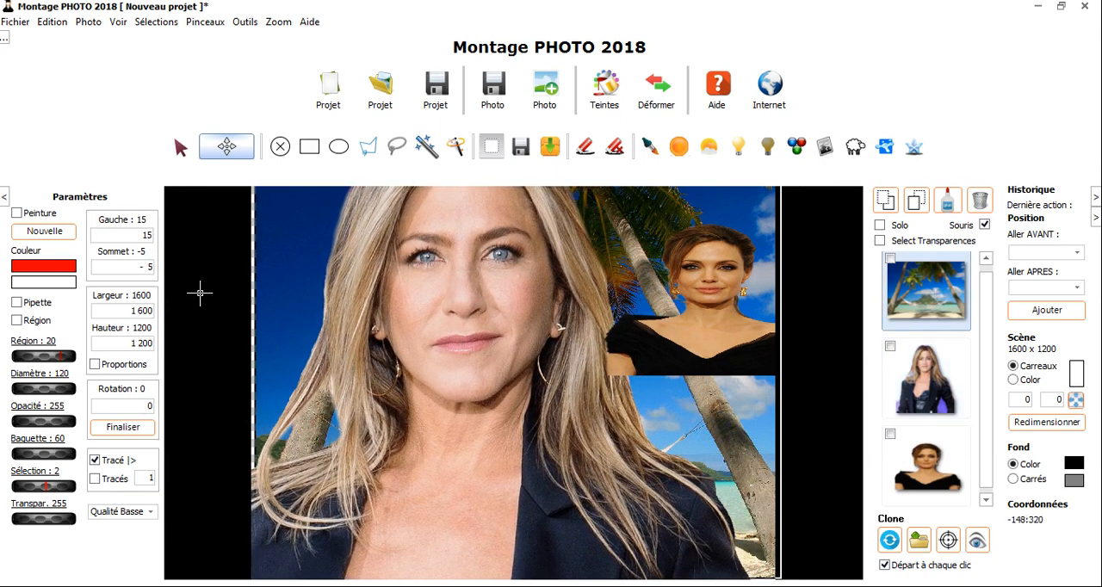
{"action": "left_click", "coordinate": [933, 396]}
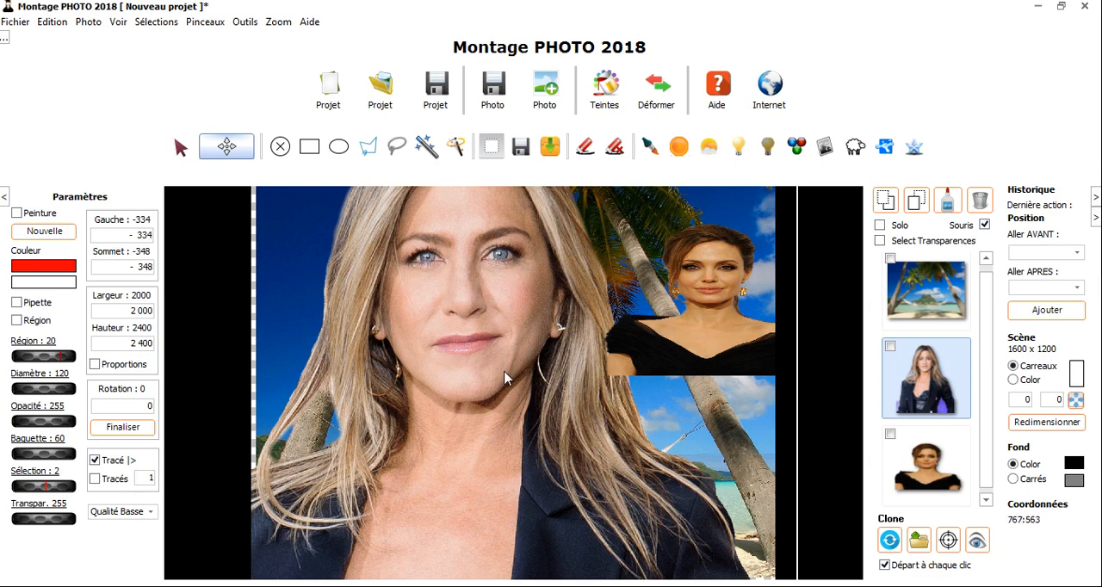
{"action": "left_click_drag", "start_coordinate": [505, 366], "coordinate": [492, 357]}
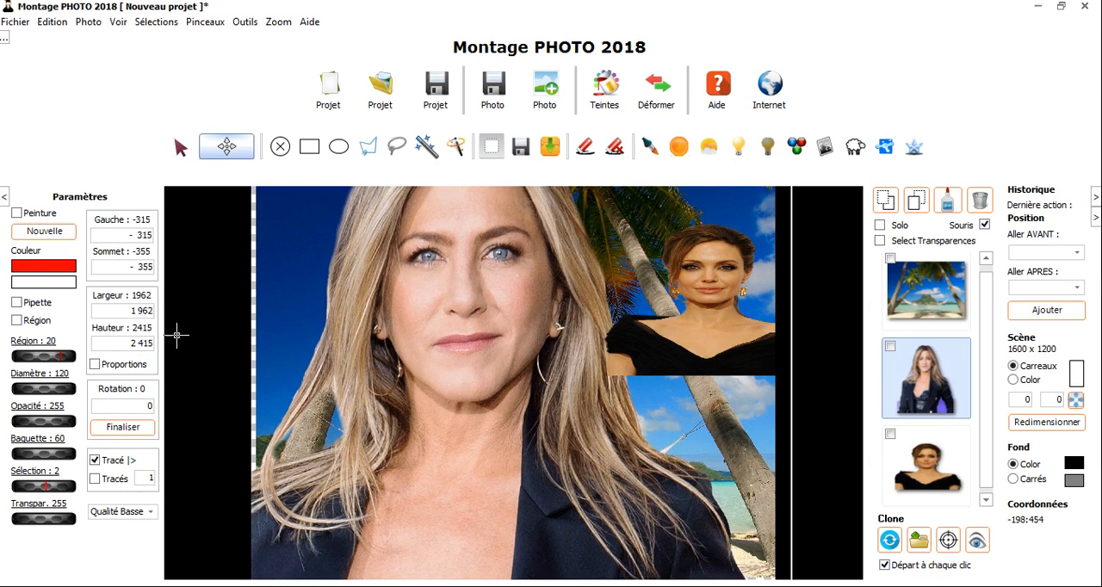
{"action": "left_click", "coordinate": [95, 366]}
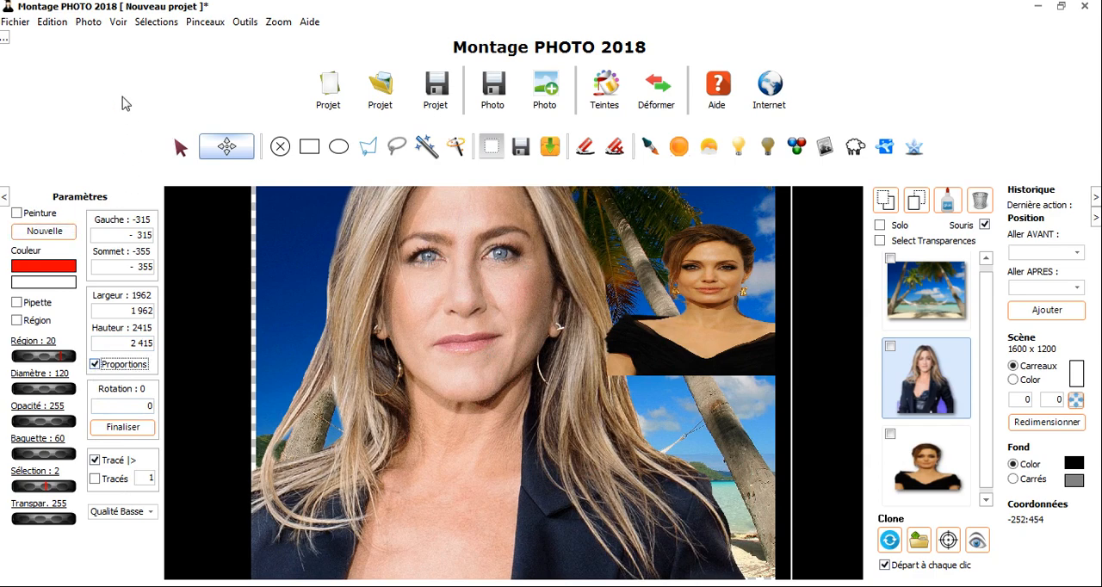
{"action": "left_click", "coordinate": [89, 22]}
{"action": "left_click", "coordinate": [144, 239]}
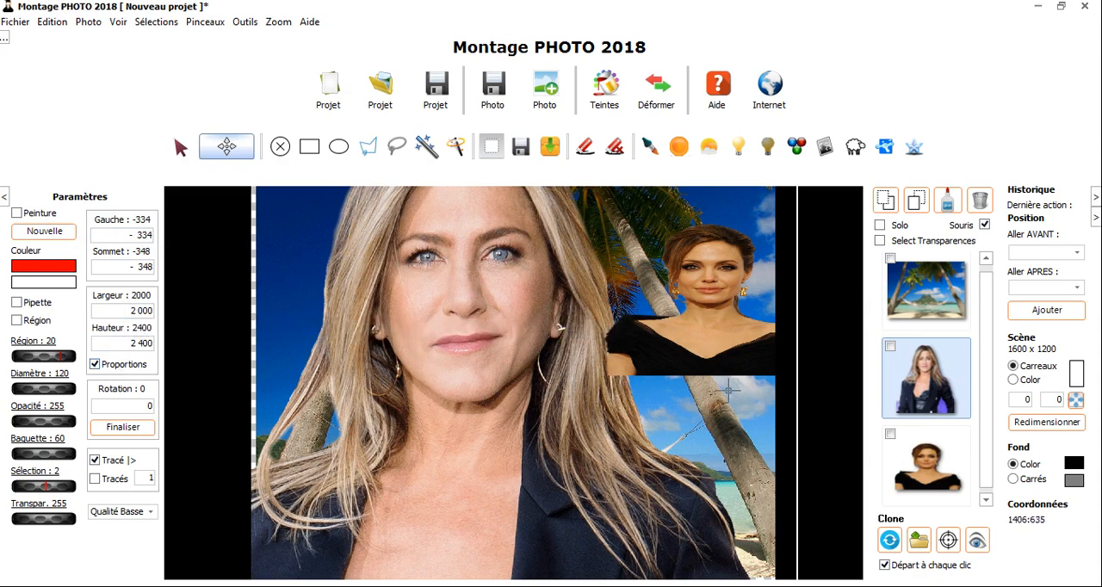
Set the blonde woman's Hauteur to 1200 with proportions kept, matching the landscape's height
{"action": "left_click", "coordinate": [925, 303]}
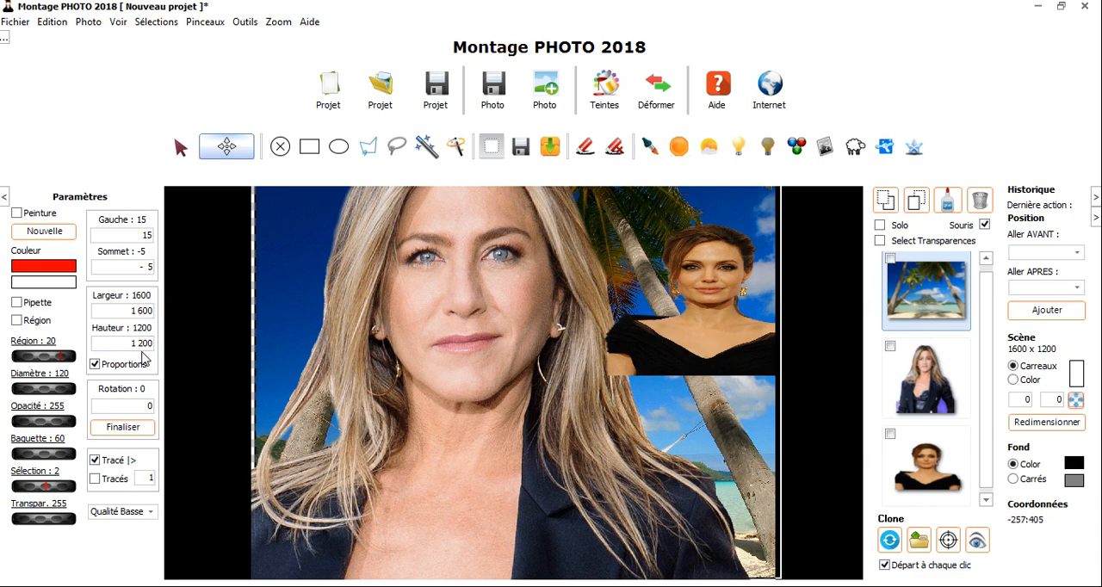
{"action": "left_click", "coordinate": [903, 401]}
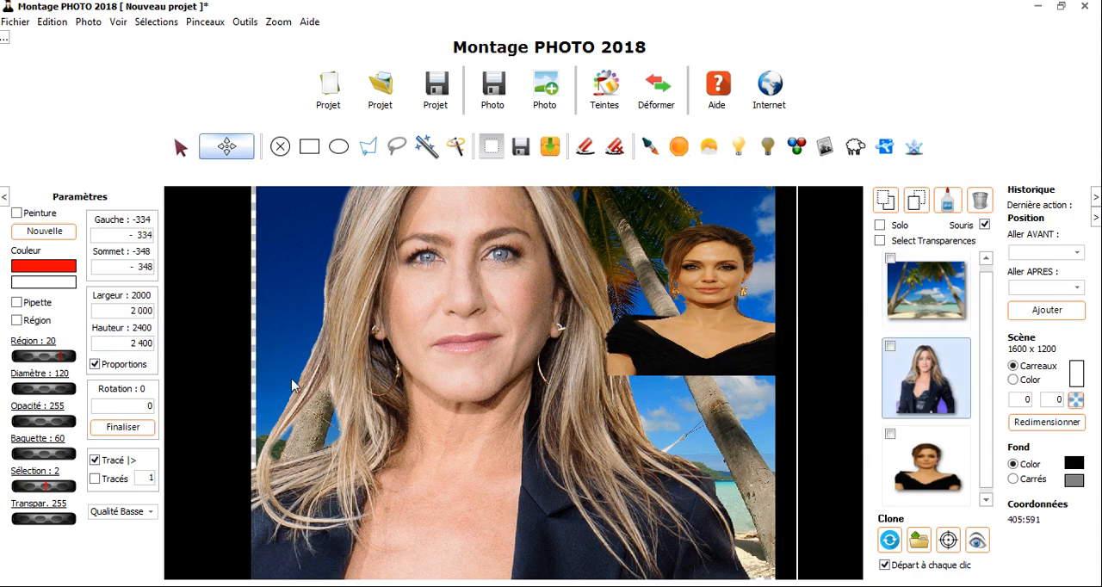
{"action": "double_click", "coordinate": [125, 346]}
{"action": "type", "text": "1200"}
{"action": "key", "text": "Return"}
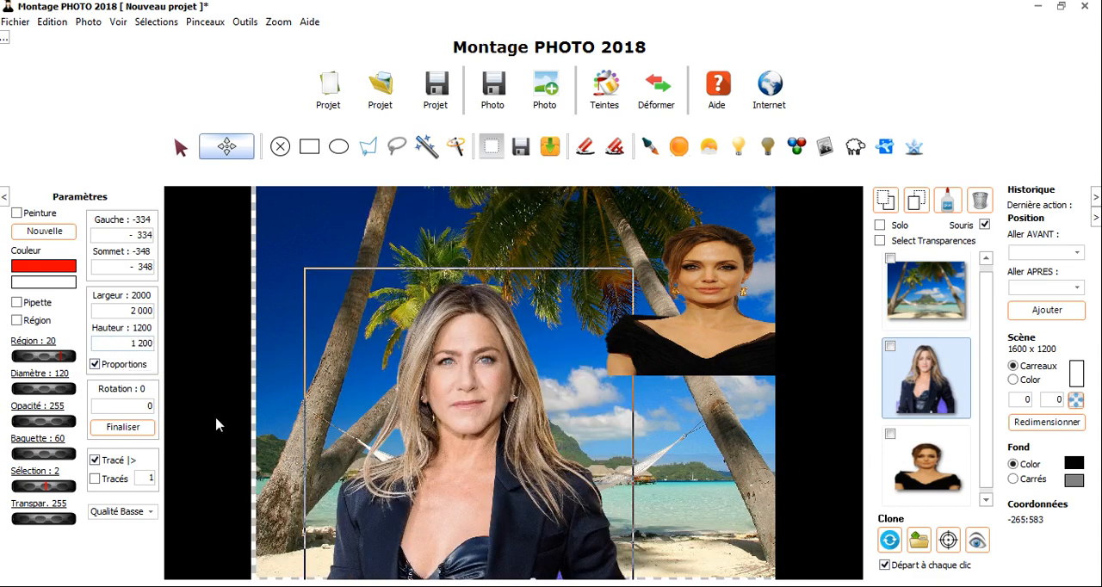
Move the blonde woman completely outside the landscape on its left, to about Gauche -1265, Sommet 52
{"action": "left_click_drag", "start_coordinate": [463, 418], "coordinate": [509, 355]}
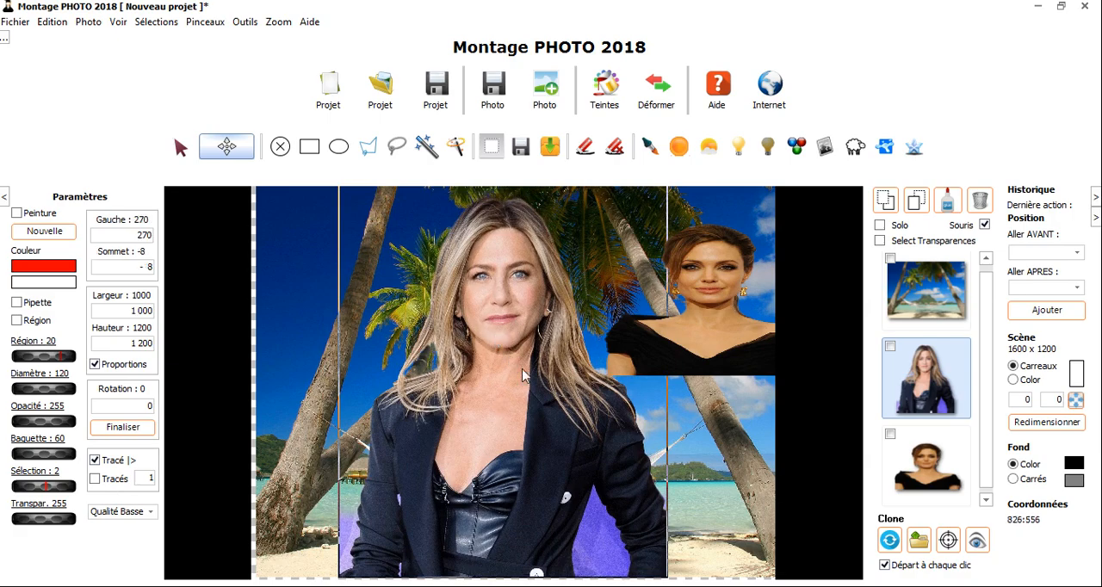
{"action": "scroll", "coordinate": [526, 370], "scroll_direction": "up", "scroll_amount": 3}
{"action": "scroll", "coordinate": [523, 370], "scroll_direction": "down", "scroll_amount": 5}
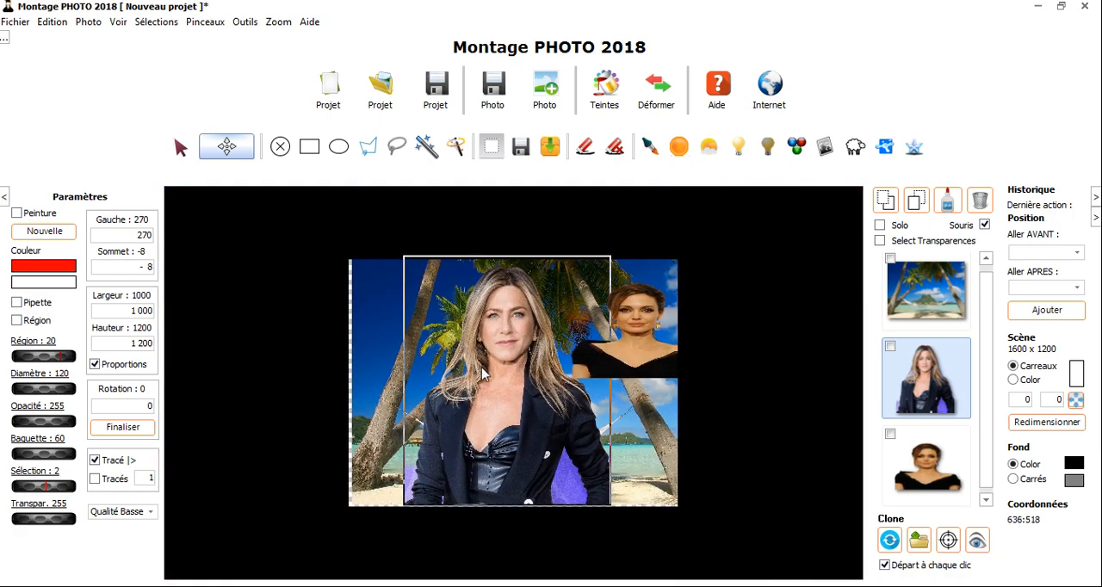
{"action": "left_click_drag", "start_coordinate": [482, 372], "coordinate": [169, 384]}
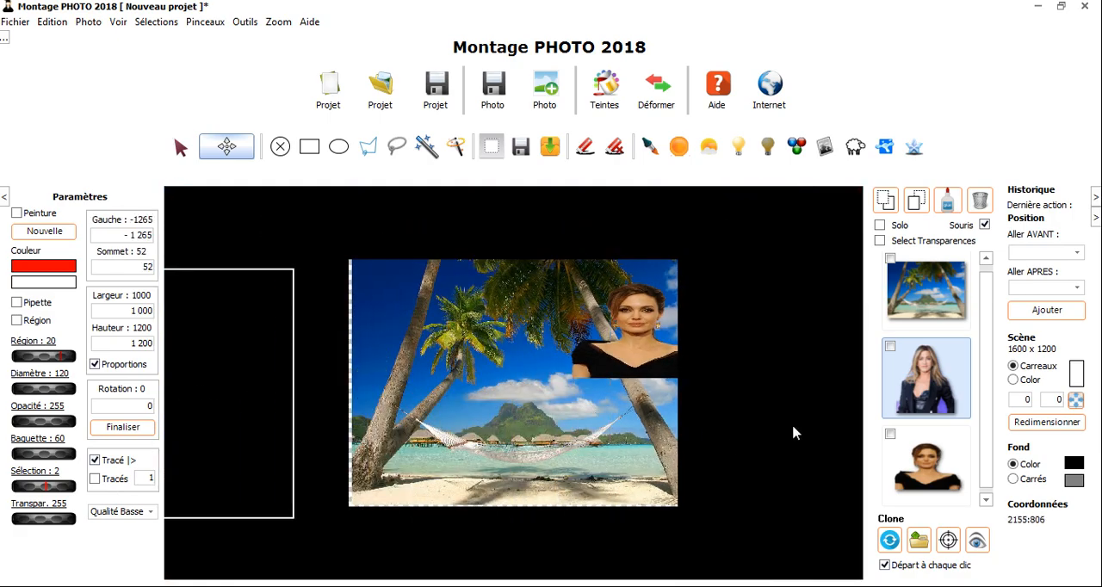
Select the two portraits alternately, in the scene and among the layers, ending on the off-scene blonde woman
{"action": "left_click", "coordinate": [638, 346]}
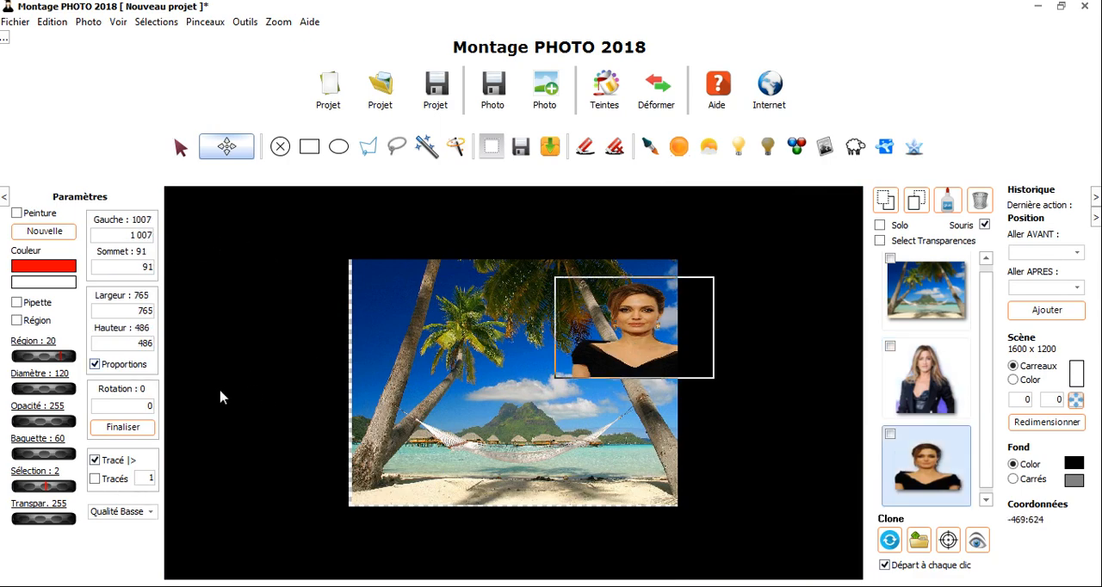
{"action": "left_click", "coordinate": [241, 379]}
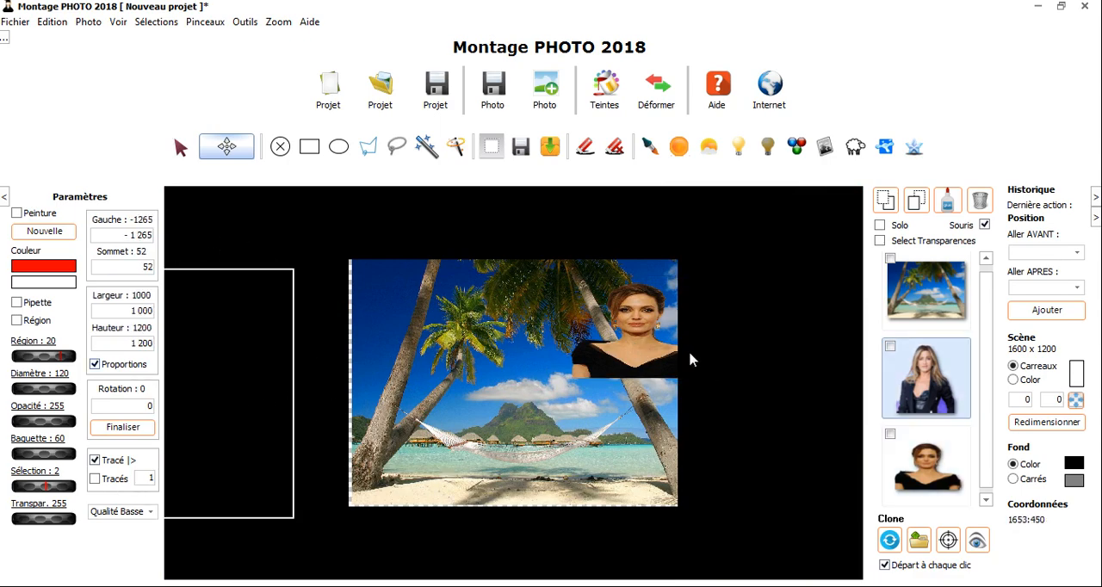
{"action": "left_click", "coordinate": [641, 339]}
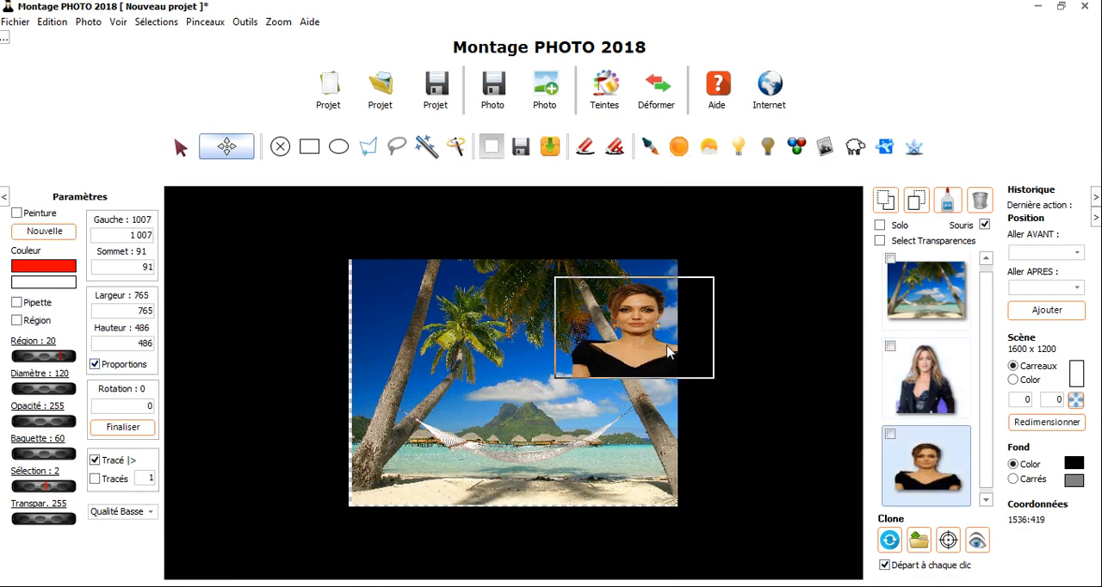
{"action": "left_click", "coordinate": [938, 374]}
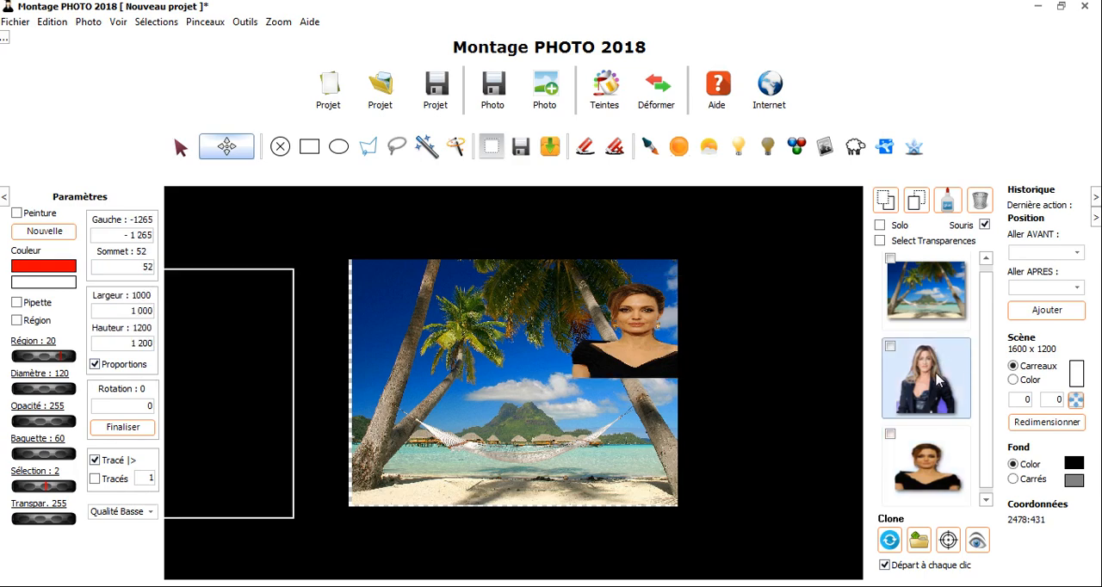
Centre the off-scene photo of the blonde woman in the scene
{"action": "left_click", "coordinate": [89, 21]}
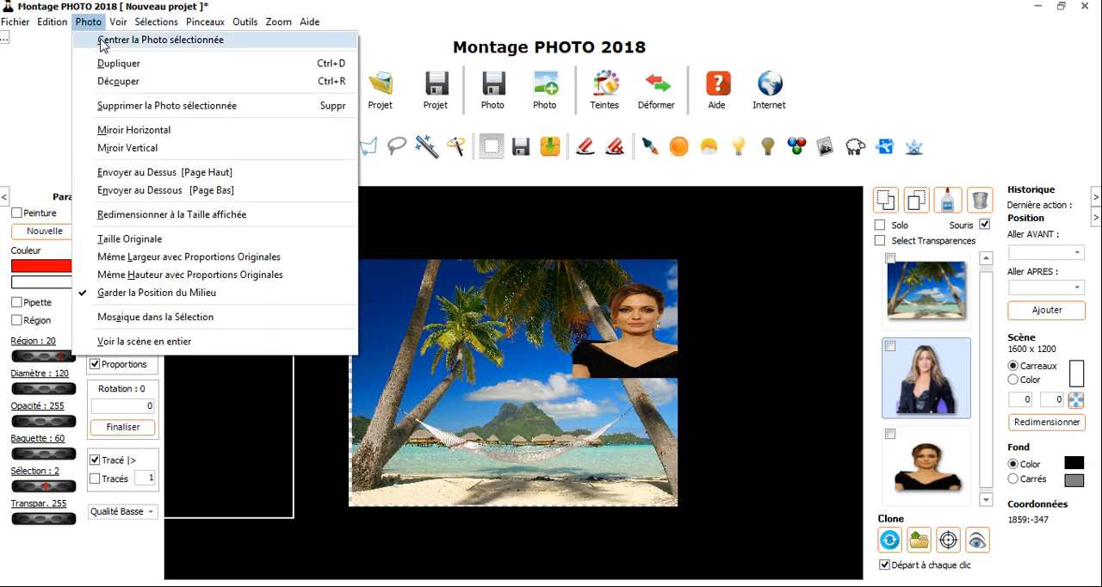
{"action": "left_click", "coordinate": [103, 42]}
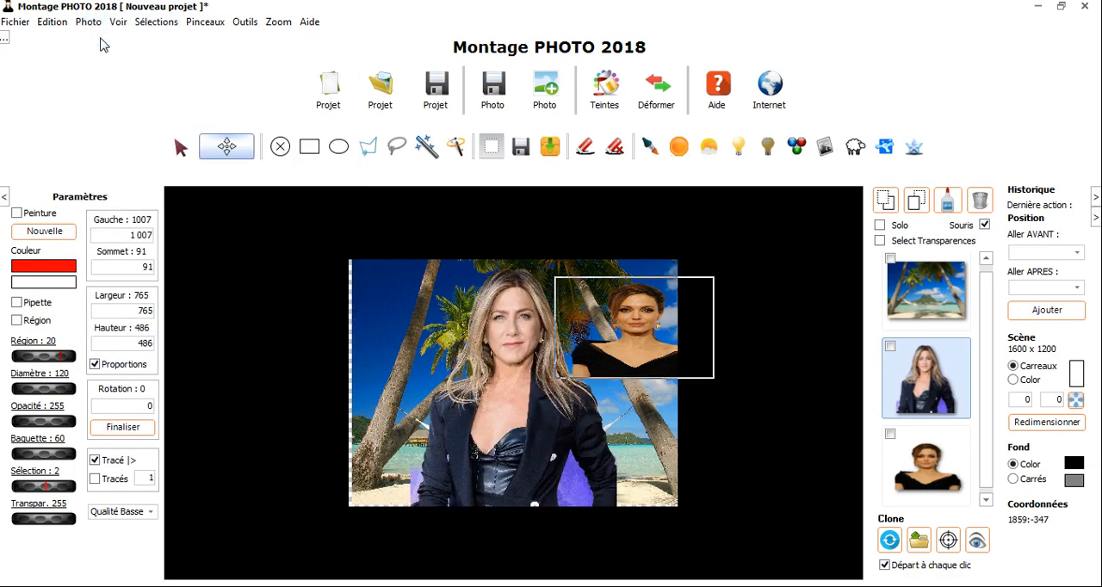
Examine the portraits up close, looking over the blonde woman's face, hair and jacket and the neighbouring brunette
{"action": "scroll", "coordinate": [504, 418], "scroll_direction": "up", "scroll_amount": 3}
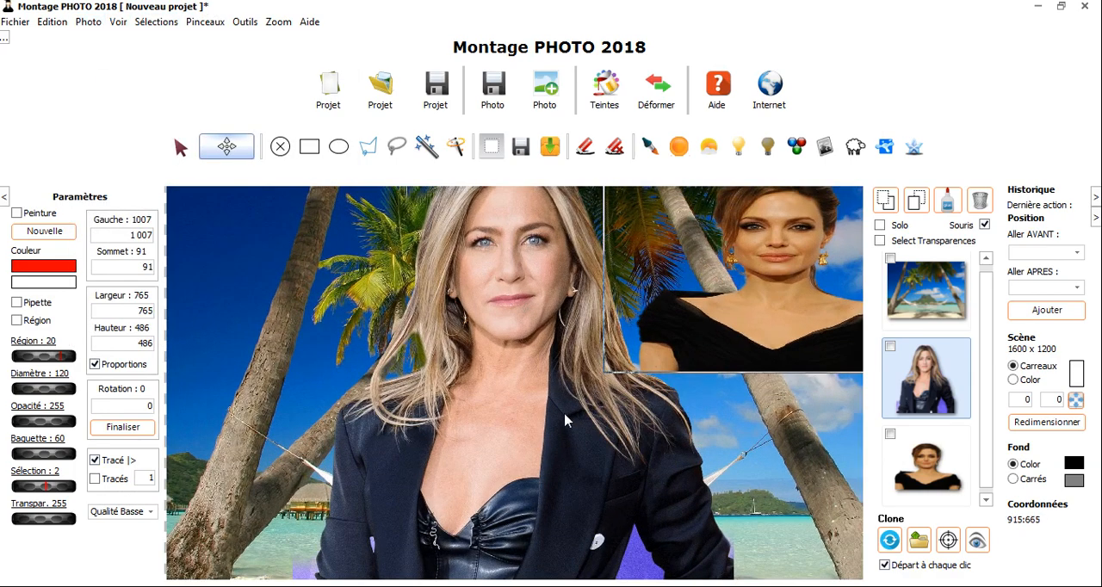
{"action": "scroll", "coordinate": [565, 421], "scroll_direction": "up", "scroll_amount": 2}
{"action": "scroll", "coordinate": [564, 417], "scroll_direction": "down", "scroll_amount": 4}
{"action": "scroll", "coordinate": [559, 411], "scroll_direction": "up", "scroll_amount": 4}
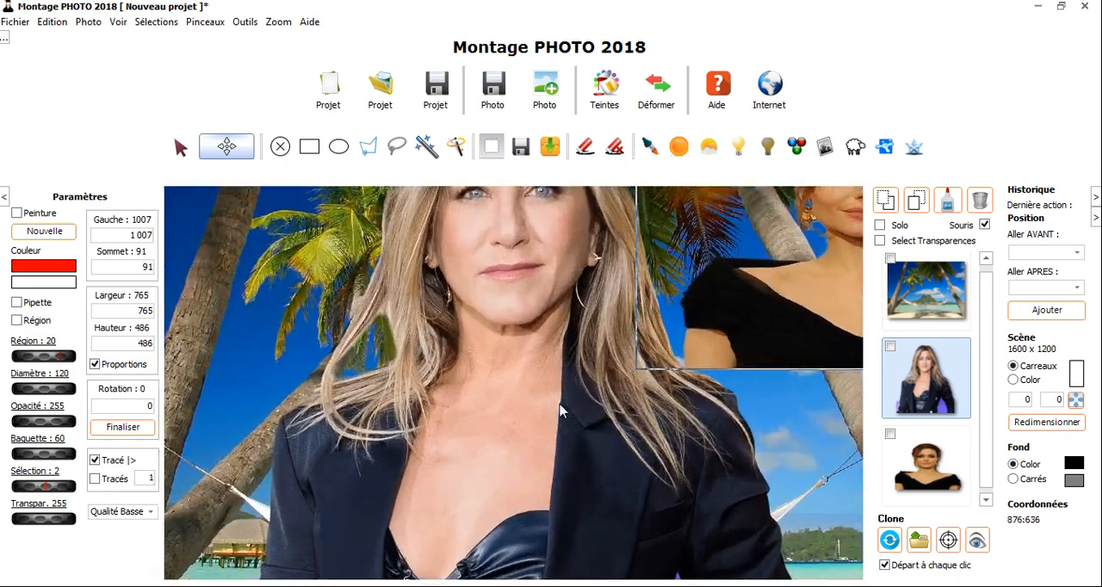
{"action": "scroll", "coordinate": [560, 412], "scroll_direction": "up", "scroll_amount": 3}
{"action": "scroll", "coordinate": [561, 410], "scroll_direction": "down", "scroll_amount": 2}
{"action": "scroll", "coordinate": [561, 408], "scroll_direction": "up", "scroll_amount": 2}
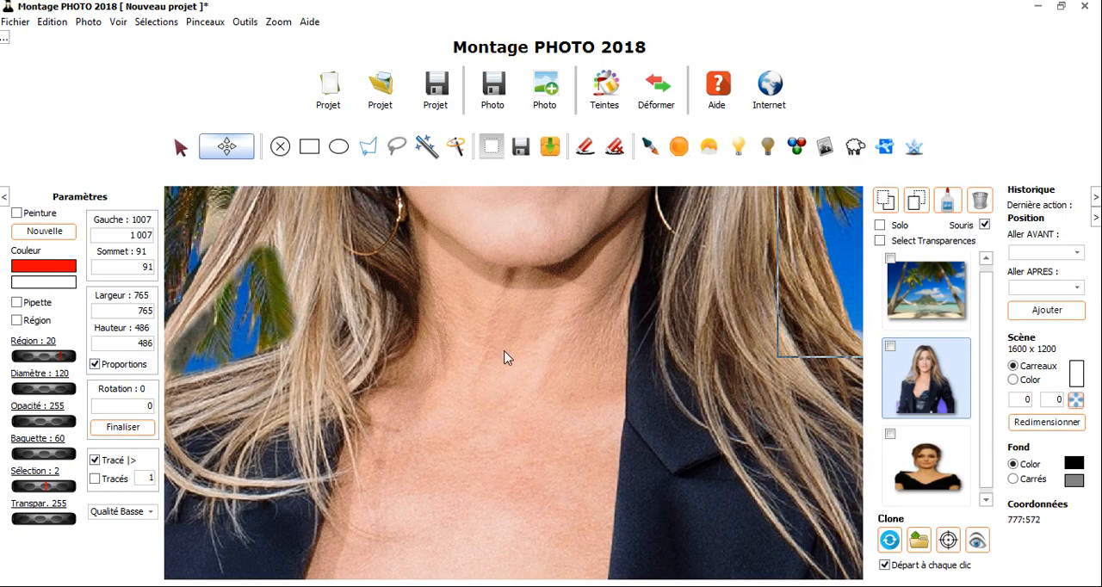
{"action": "left_click_drag", "start_coordinate": [505, 357], "coordinate": [281, 403]}
{"action": "mouse_move", "coordinate": [683, 485]}
{"action": "left_mouse_down"}
{"action": "mouse_move", "coordinate": [618, 502]}
{"action": "mouse_move", "coordinate": [357, 444]}
{"action": "mouse_move", "coordinate": [694, 539]}
{"action": "mouse_move", "coordinate": [565, 396]}
{"action": "mouse_move", "coordinate": [678, 489]}
{"action": "mouse_move", "coordinate": [687, 483]}
{"action": "left_mouse_up"}
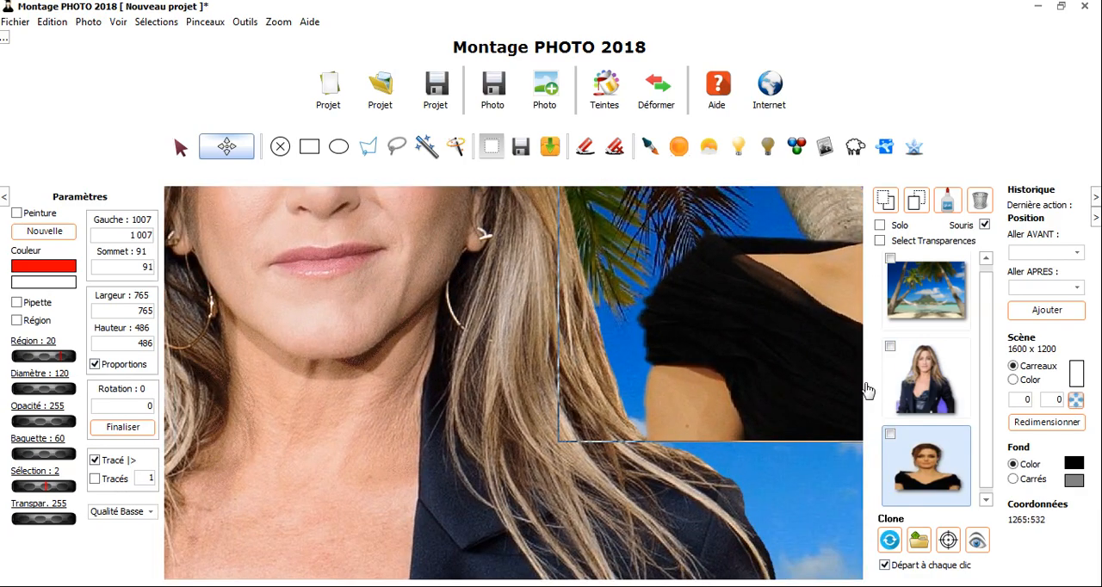
Make the scroll bars (Ascenseurs) visible in the program's Paramètres and use them to view the blonde woman's face
{"action": "left_click", "coordinate": [51, 22]}
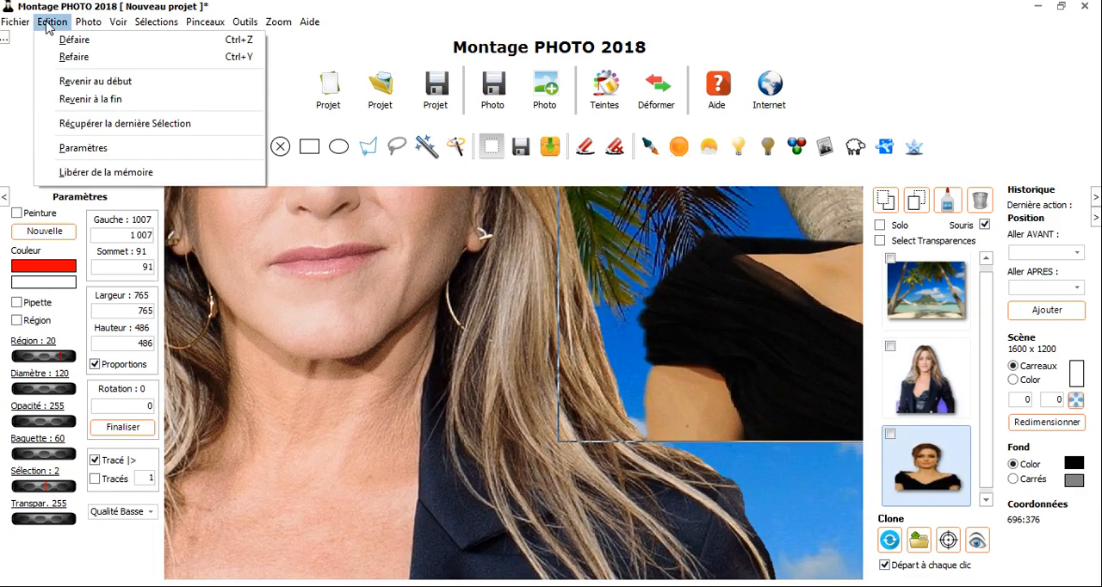
{"action": "left_click", "coordinate": [106, 149]}
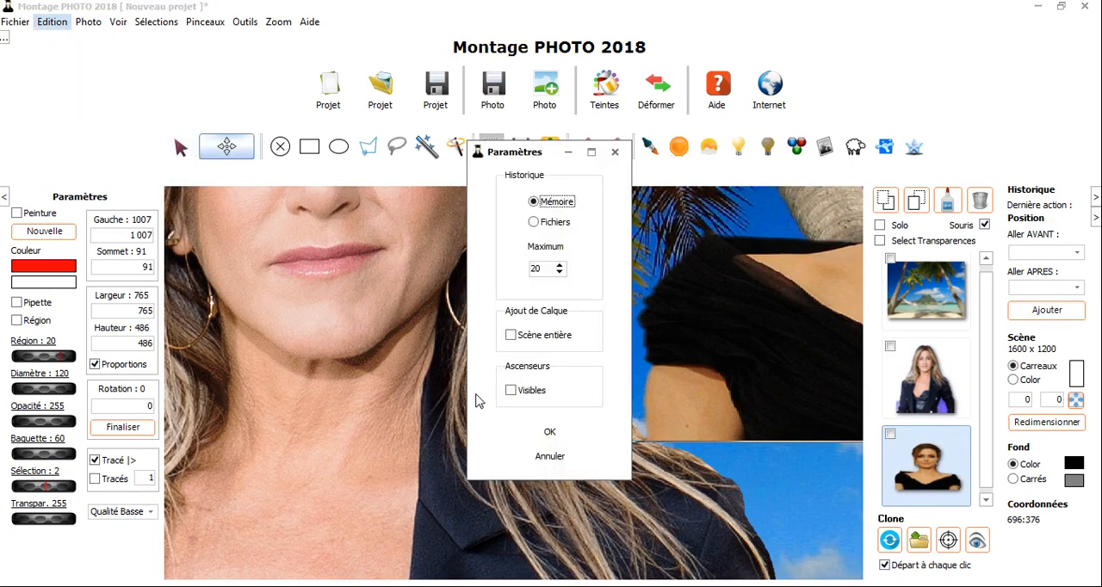
{"action": "left_click", "coordinate": [510, 390]}
{"action": "left_click", "coordinate": [549, 431]}
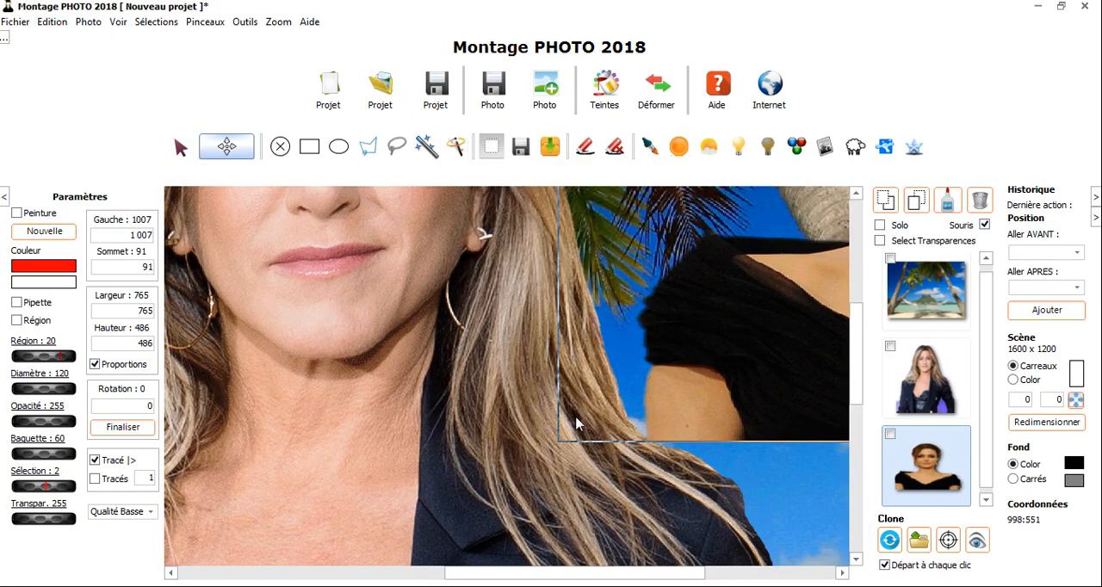
{"action": "scroll", "coordinate": [870, 366], "scroll_direction": "up", "scroll_amount": 5}
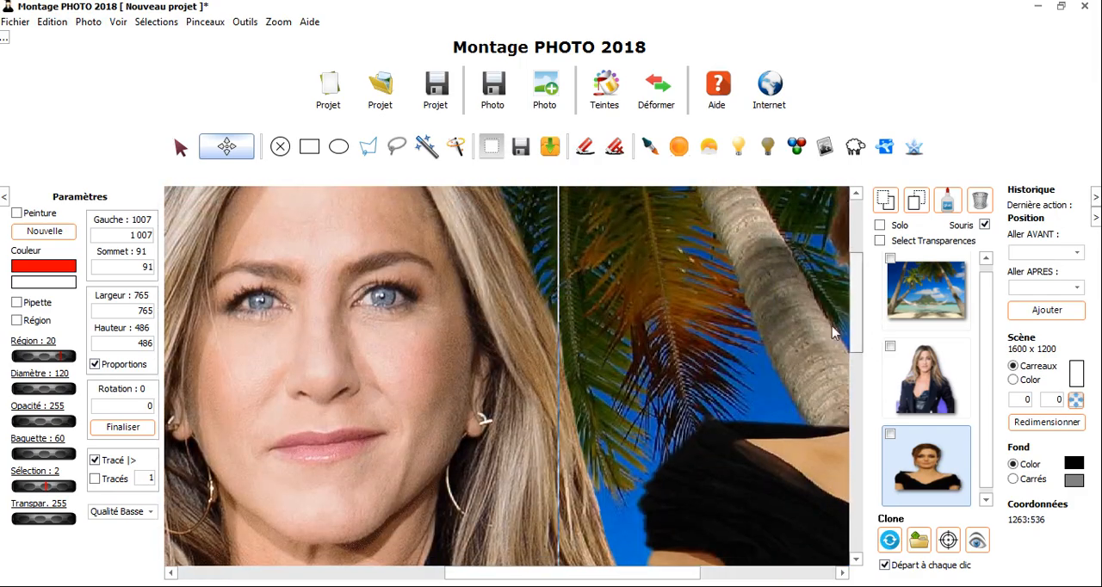
{"action": "scroll", "coordinate": [446, 417], "scroll_direction": "up", "scroll_amount": 3}
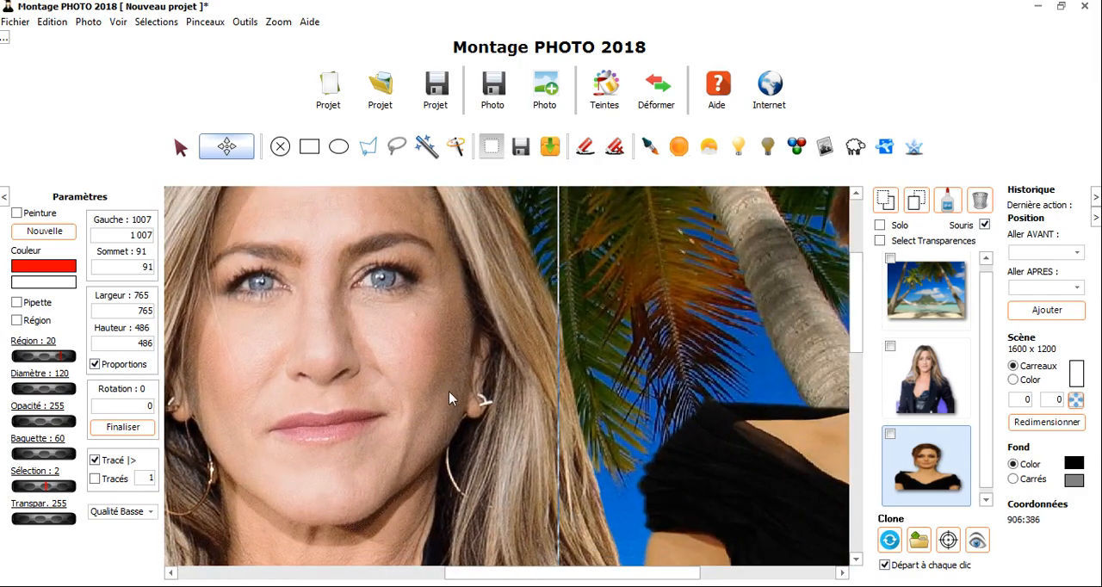
Select the blonde woman and then the brunette in the scene, and move the brunette to about Gauche 1047, Sommet -9
{"action": "scroll", "coordinate": [493, 340], "scroll_direction": "down", "scroll_amount": 5}
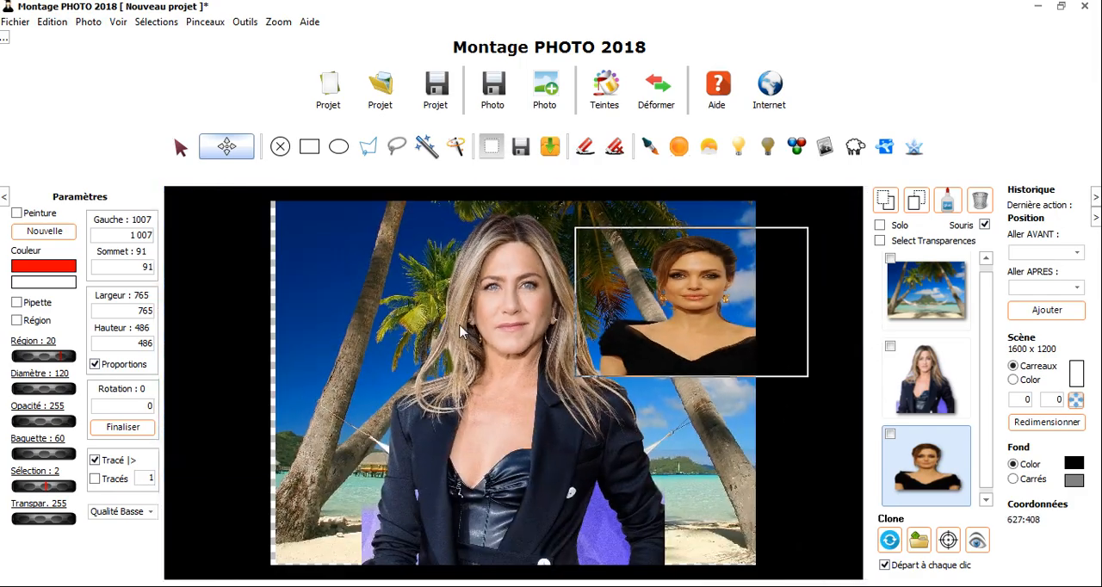
{"action": "left_click", "coordinate": [535, 325]}
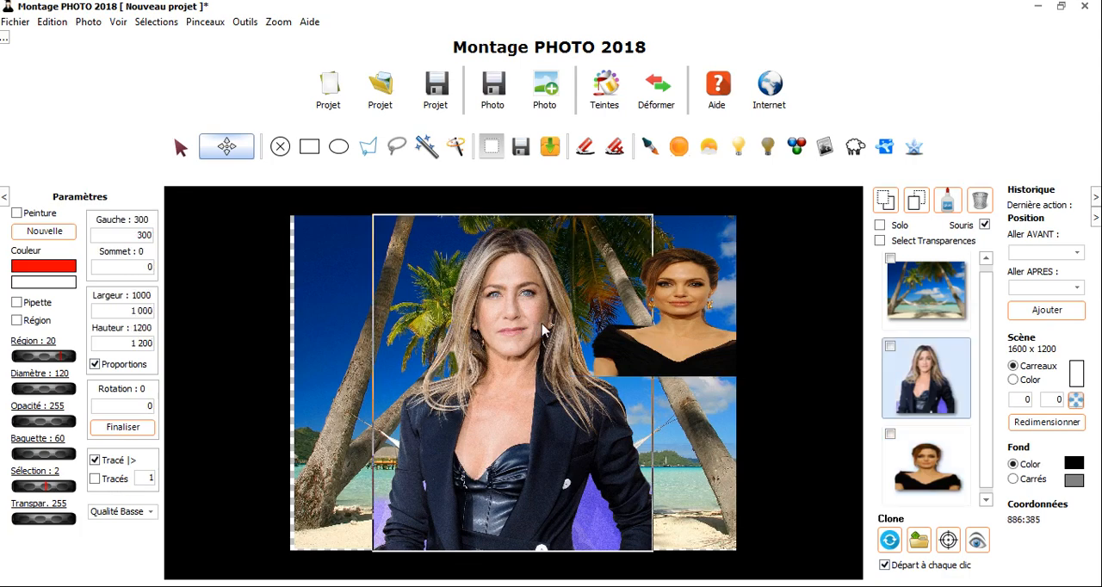
{"action": "left_click", "coordinate": [685, 336]}
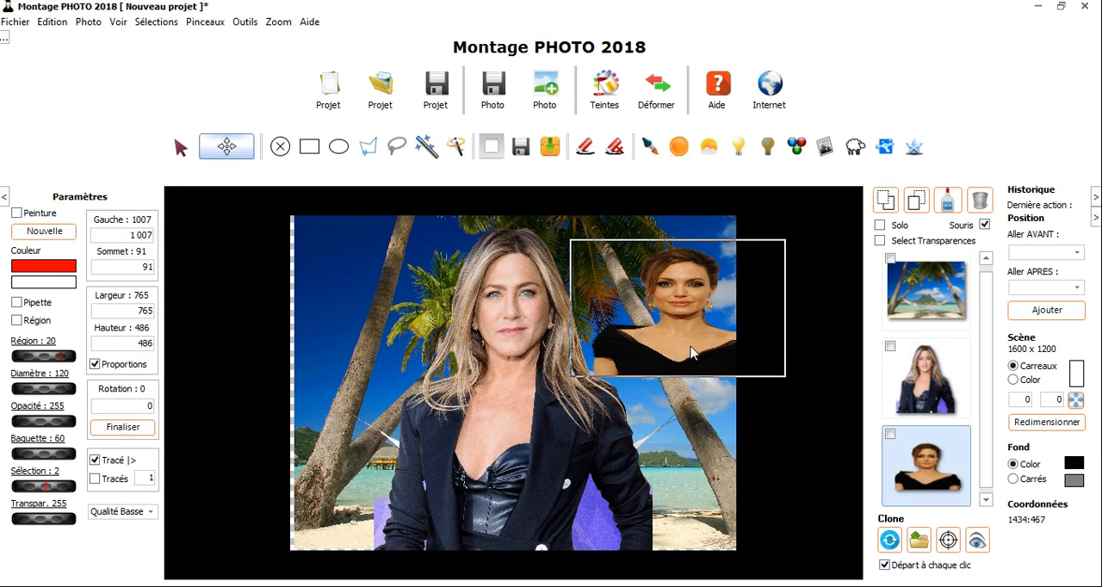
{"action": "left_click_drag", "start_coordinate": [603, 368], "coordinate": [533, 389]}
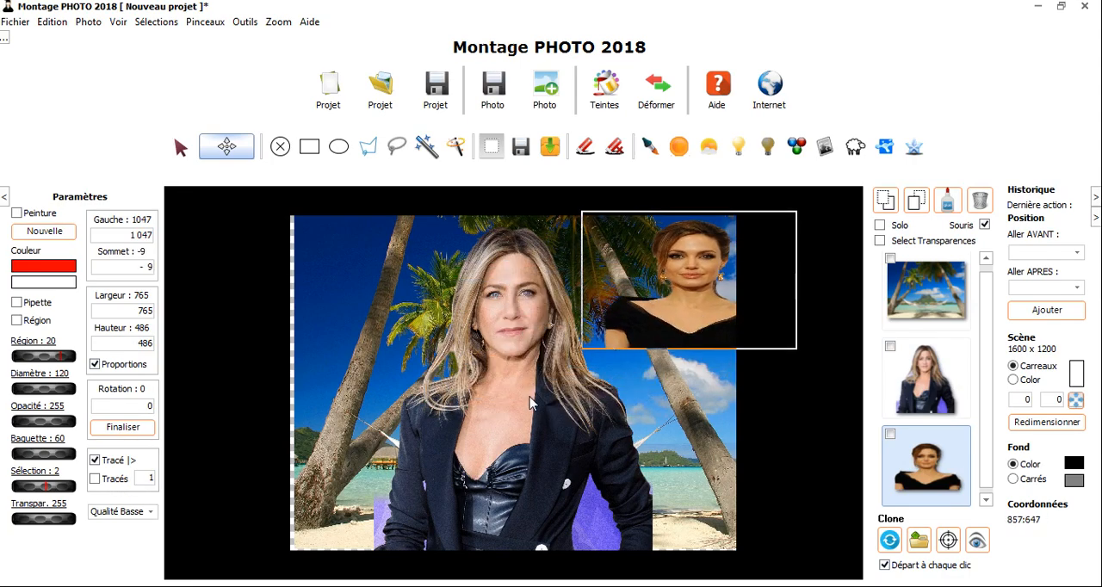
Select the blonde woman and try freehand rotations in both directions, from about 20 to about -19
{"action": "left_click", "coordinate": [530, 402]}
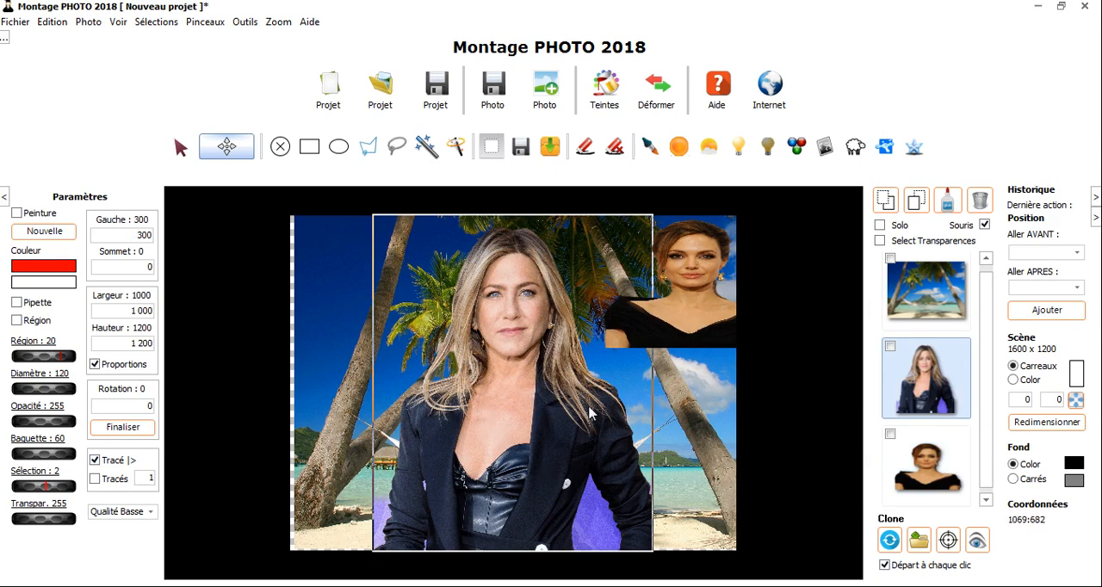
{"action": "left_click_drag", "start_coordinate": [589, 407], "coordinate": [588, 345]}
{"action": "mouse_move", "coordinate": [422, 399]}
{"action": "left_mouse_down"}
{"action": "mouse_move", "coordinate": [422, 291]}
{"action": "mouse_move", "coordinate": [407, 400]}
{"action": "mouse_move", "coordinate": [402, 331]}
{"action": "mouse_move", "coordinate": [402, 405]}
{"action": "left_mouse_up"}
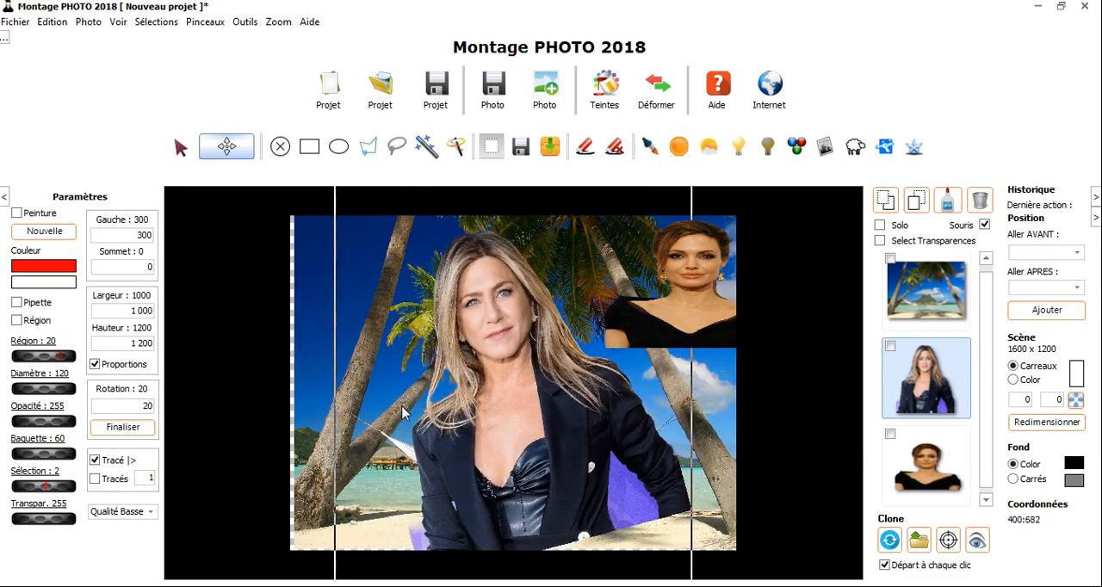
{"action": "left_click", "coordinate": [145, 409]}
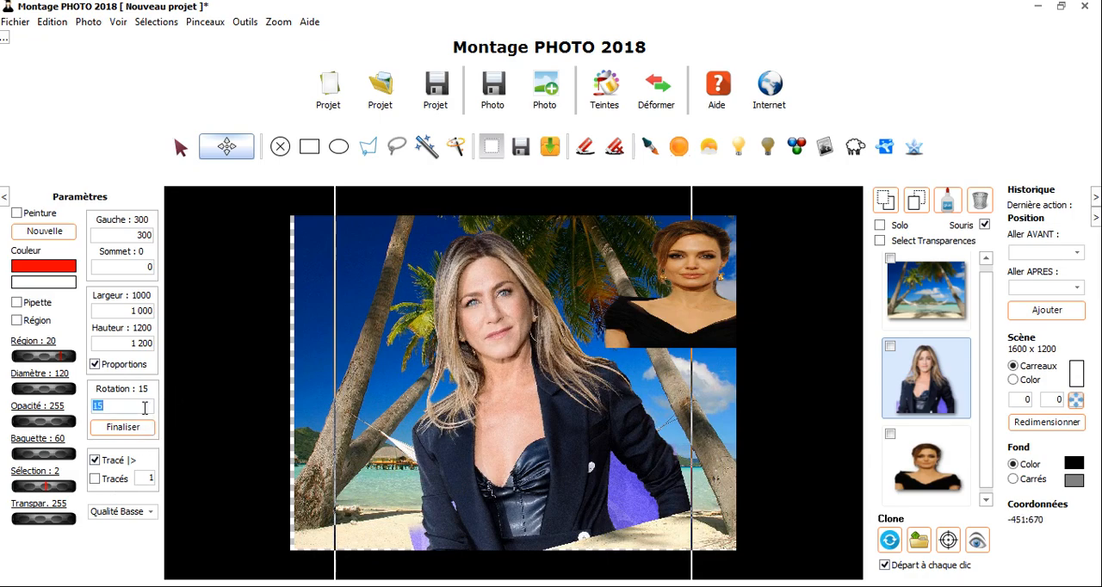
{"action": "type", "text": "-19"}
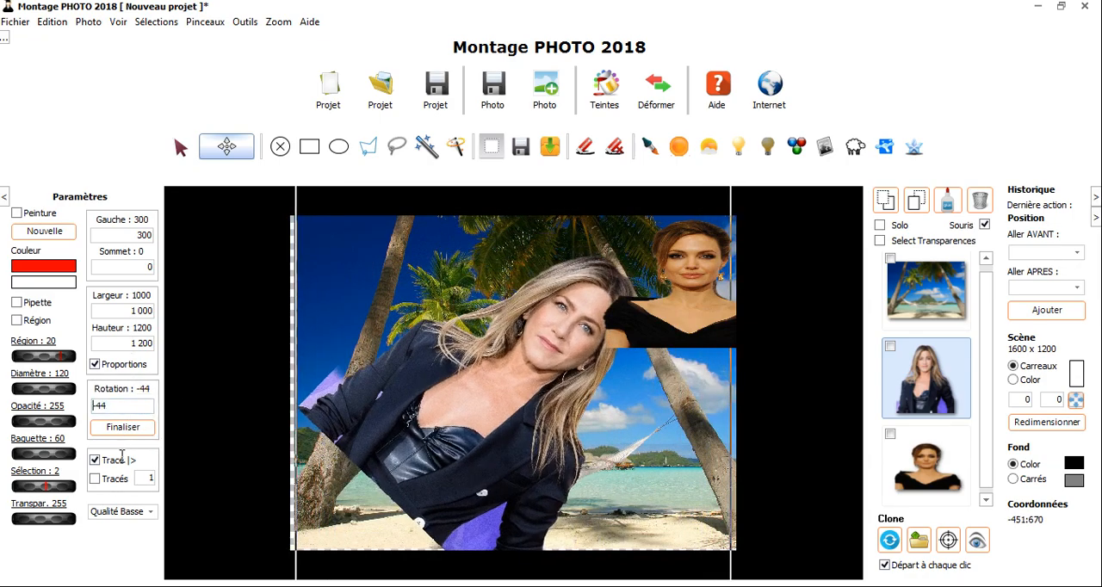
Reset the blonde woman's Rotation to 0, and set it to 13
{"action": "left_click", "coordinate": [127, 404]}
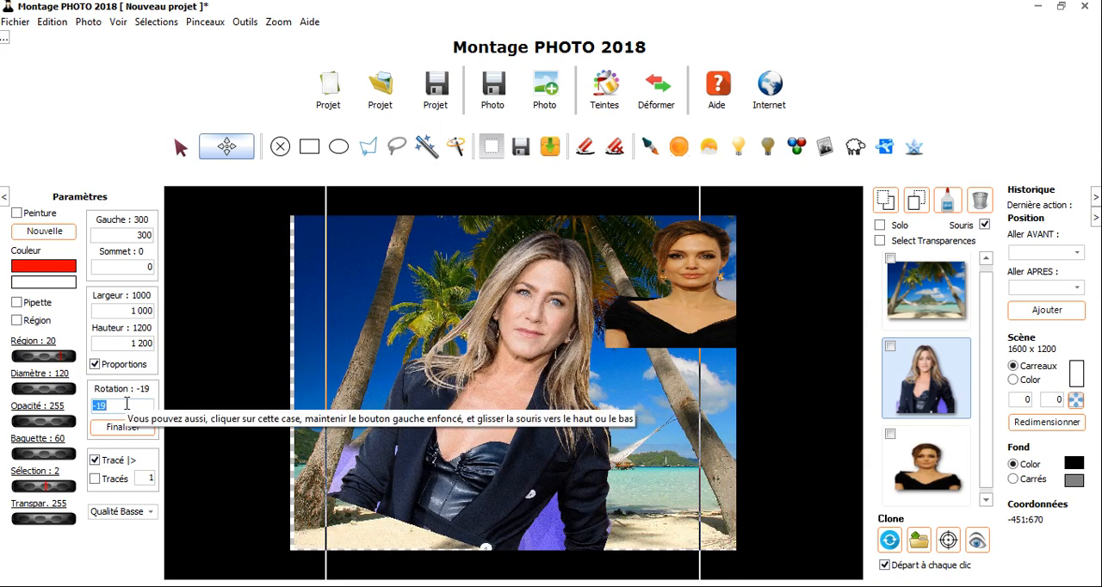
{"action": "type", "text": "0"}
{"action": "key", "text": "Return"}
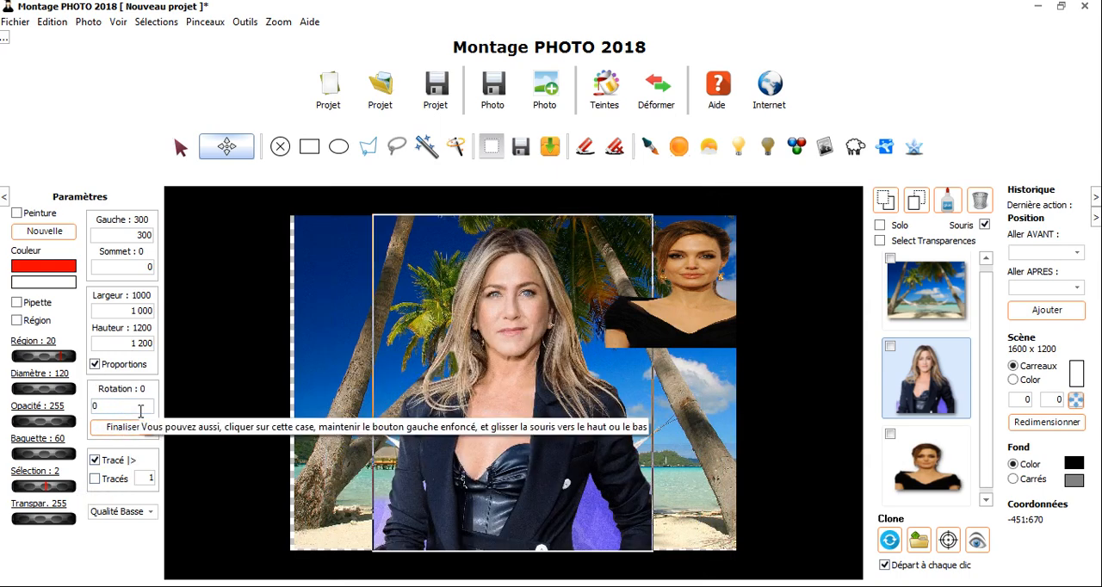
{"action": "key", "text": "BackSpace"}
{"action": "type", "text": "13"}
{"action": "key", "text": "Return"}
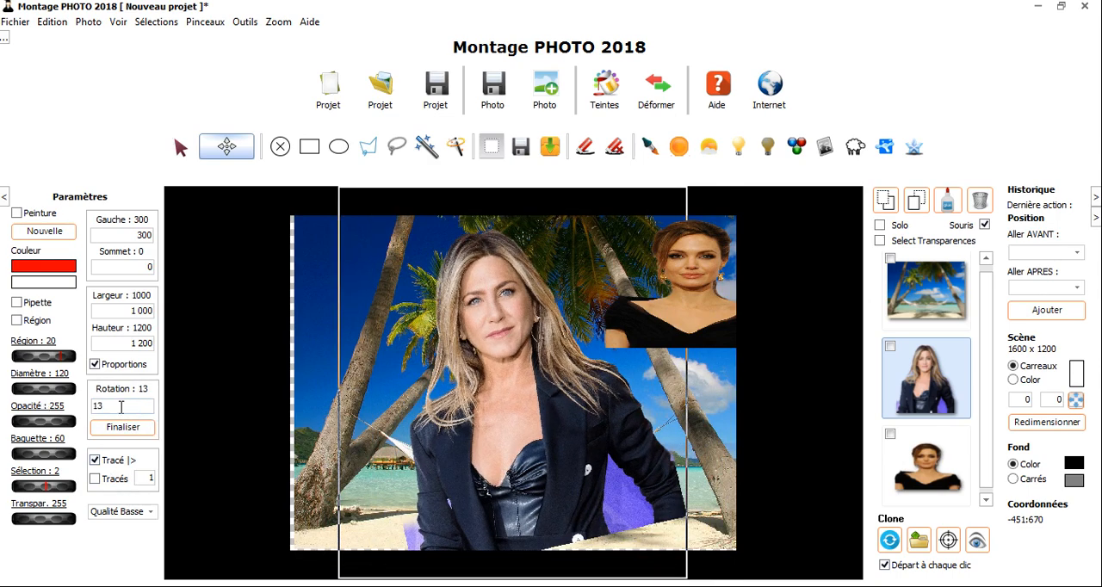
Set the blonde woman's Rotation to 45 and finalise it
{"action": "type", "text": "45"}
{"action": "key", "text": "Return"}
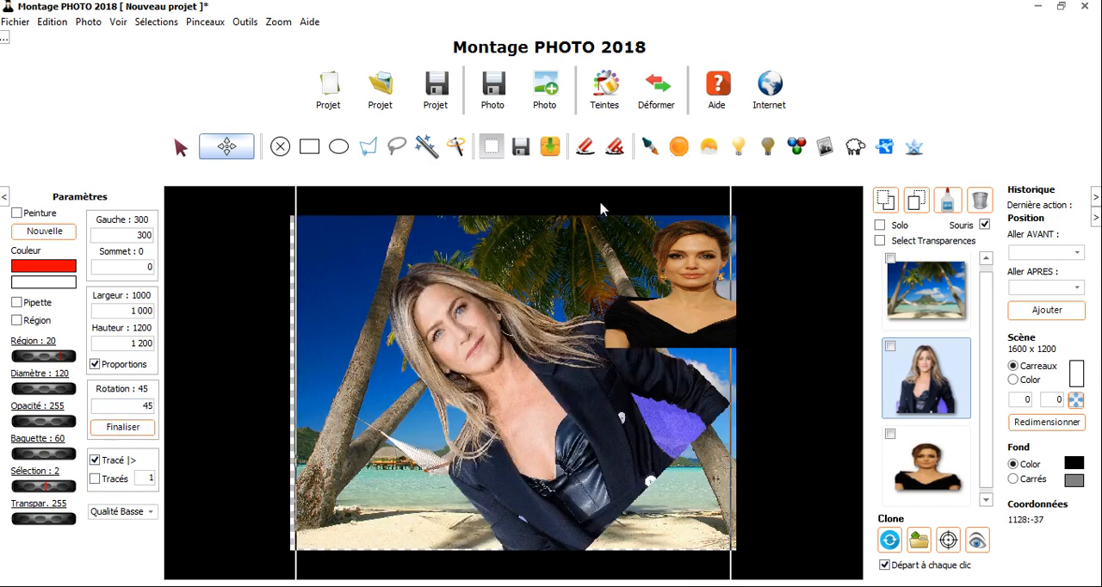
{"action": "scroll", "coordinate": [568, 387], "scroll_direction": "down", "scroll_amount": 1}
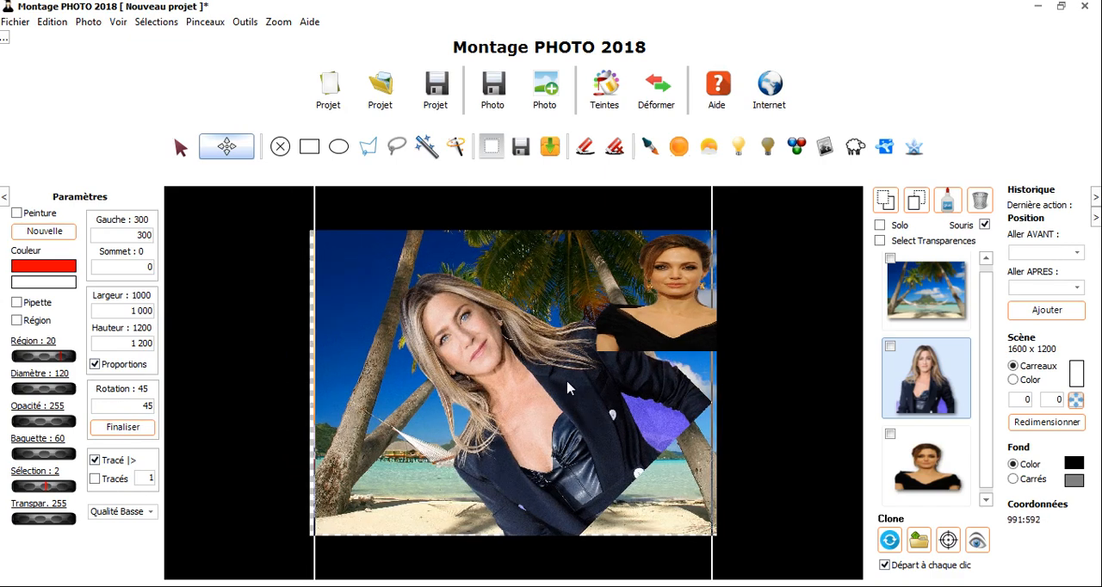
{"action": "scroll", "coordinate": [568, 388], "scroll_direction": "down", "scroll_amount": 1}
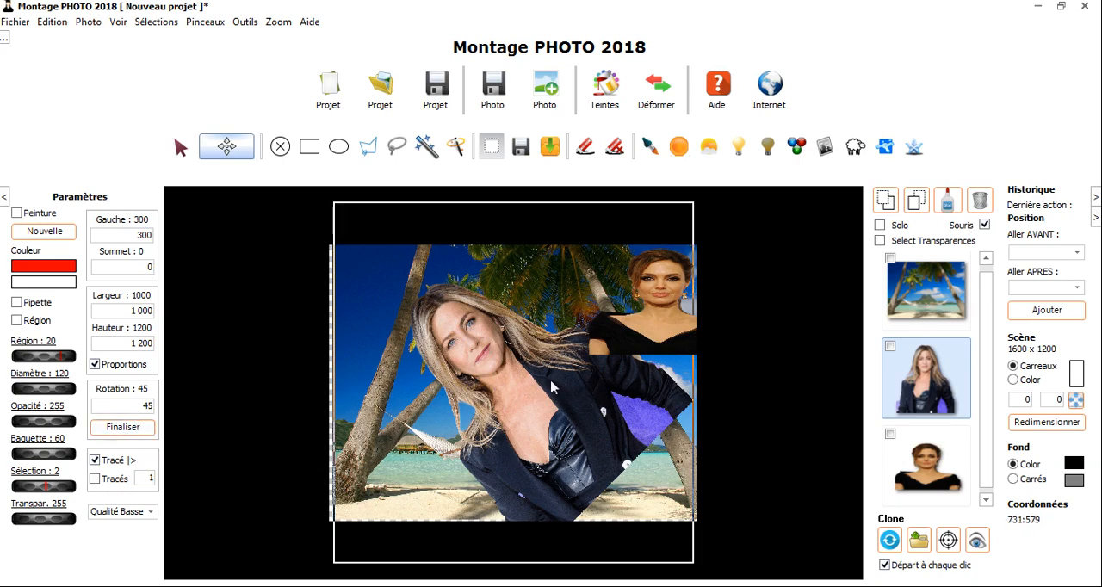
{"action": "left_click", "coordinate": [127, 427]}
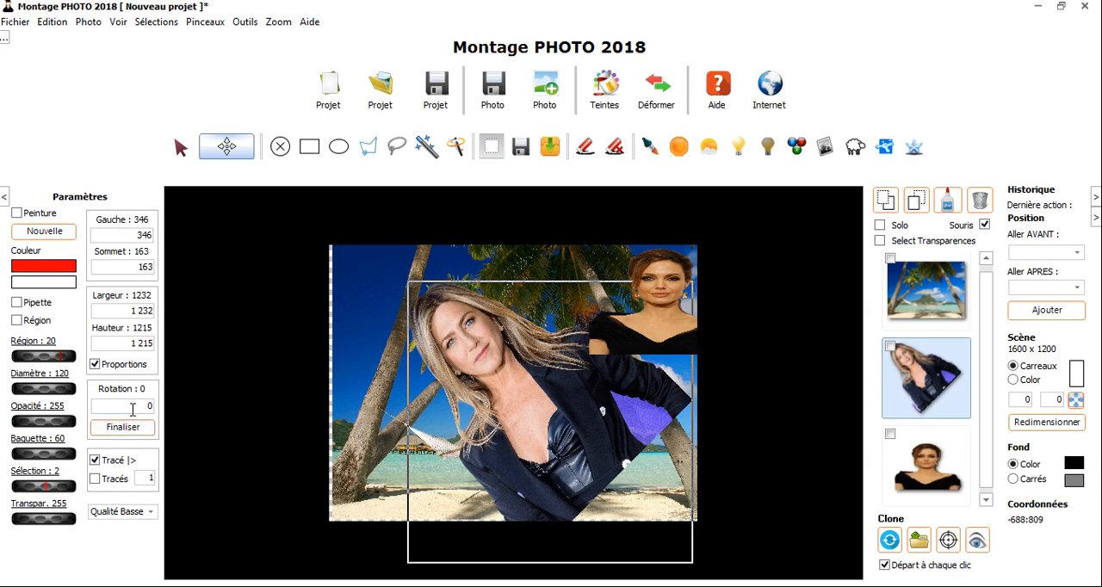
Rotate the blonde woman by -45 and finalise it, and move her to about Gauche 254, Sommet -24
{"action": "left_click_drag", "start_coordinate": [133, 409], "coordinate": [128, 448]}
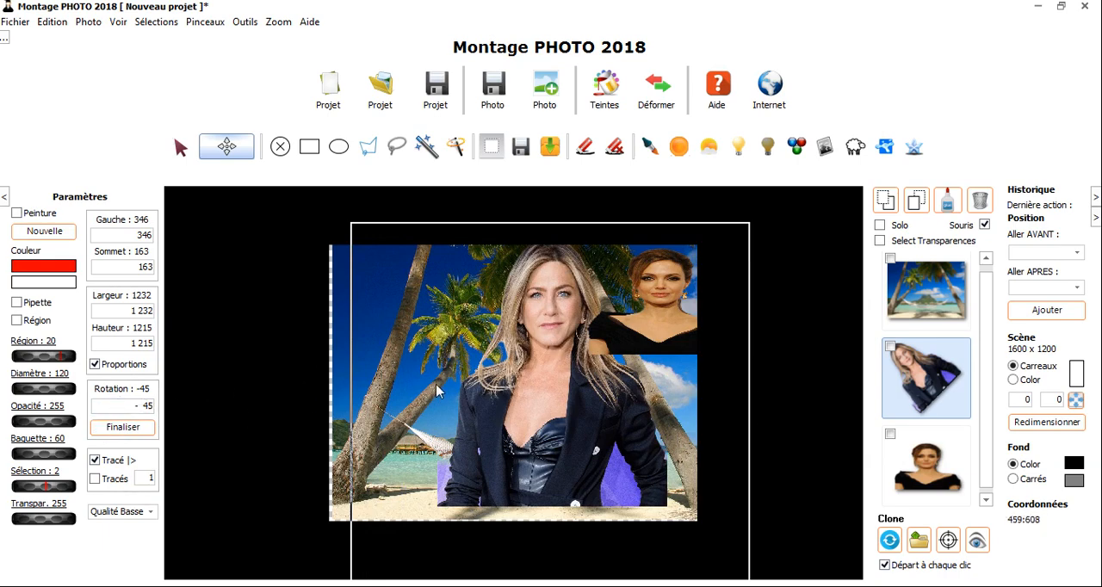
{"action": "left_click", "coordinate": [122, 428]}
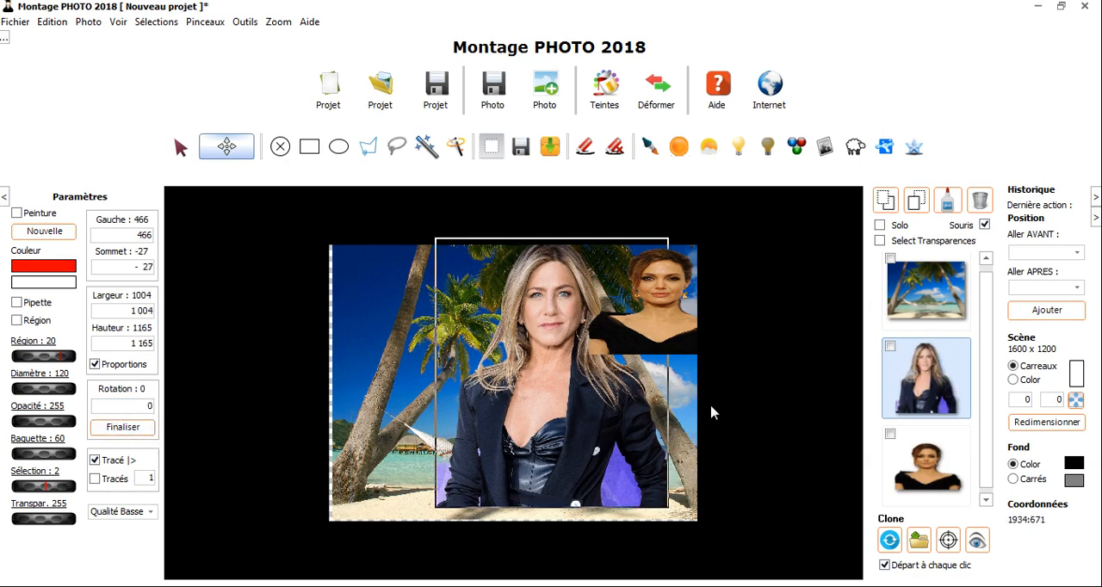
{"action": "left_click_drag", "start_coordinate": [587, 410], "coordinate": [538, 411]}
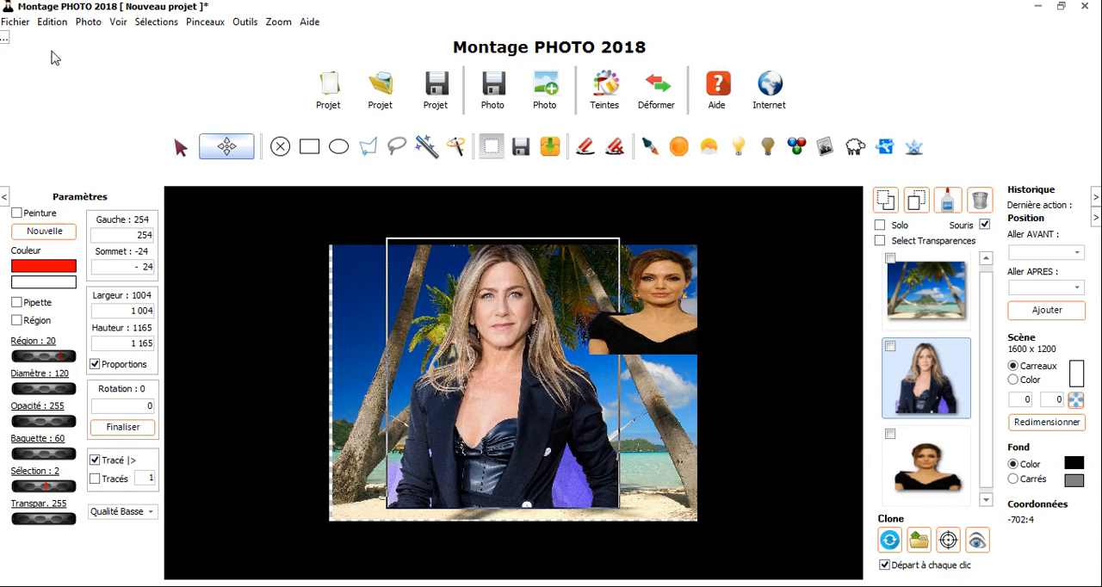
Undo the changes to both portraits one by one, back to before the blonde woman was centred
{"action": "left_click", "coordinate": [53, 21]}
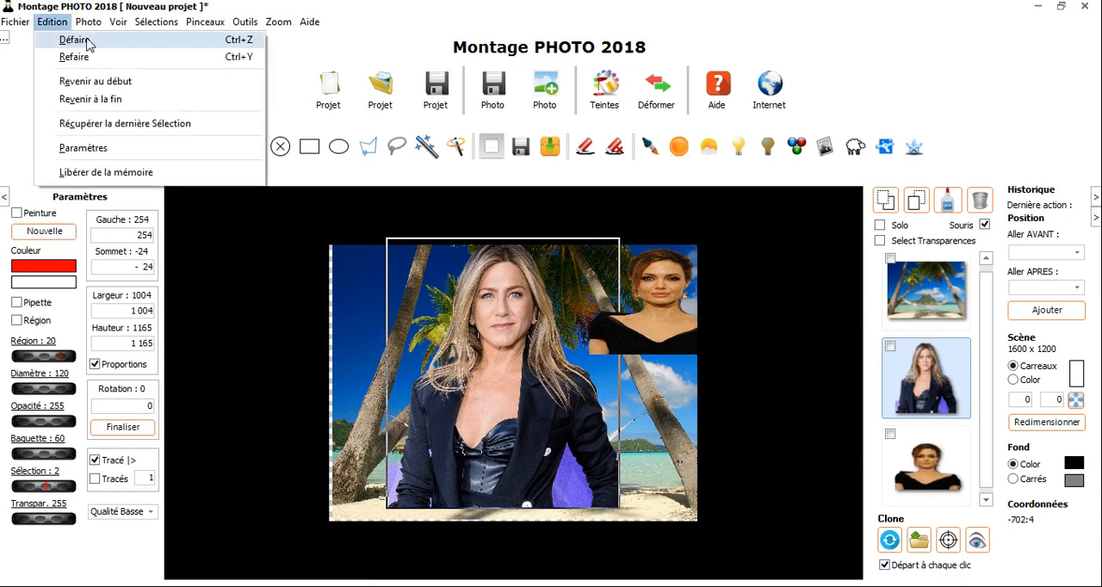
{"action": "left_click", "coordinate": [241, 48]}
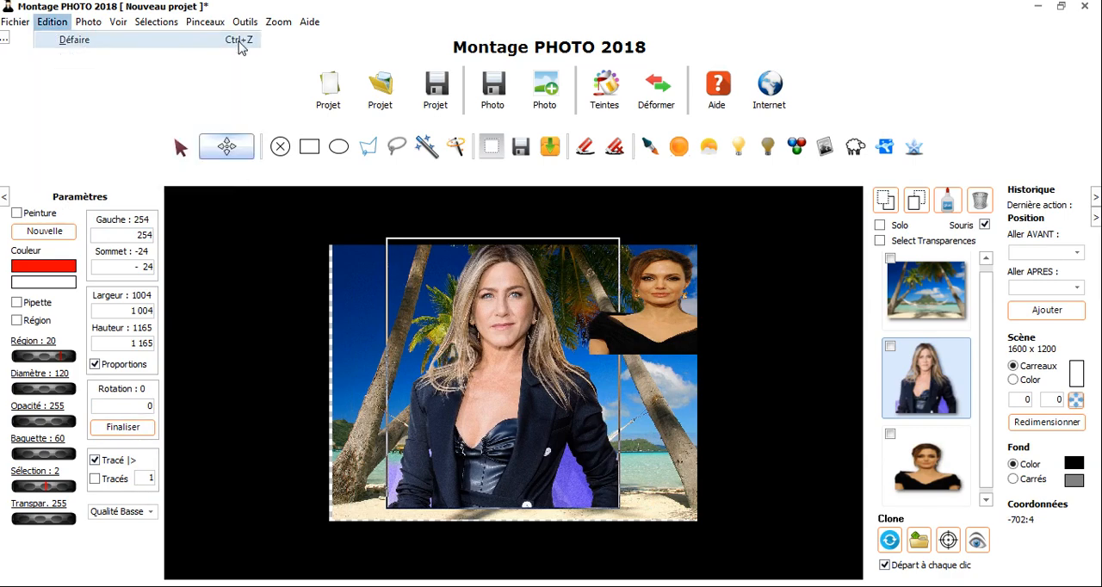
{"action": "key", "text": "ctrl+z"}
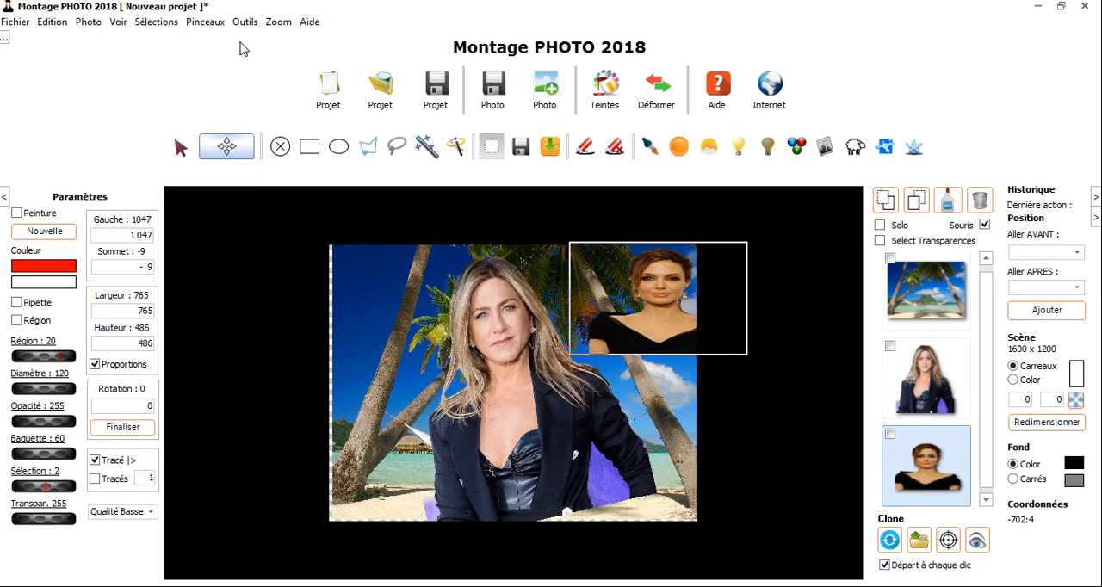
{"action": "key", "text": "ctrl+z"}
{"action": "key", "text": "ctrl+z"}
{"action": "key", "text": "ctrl+z"}
{"action": "key", "text": "ctrl+z"}
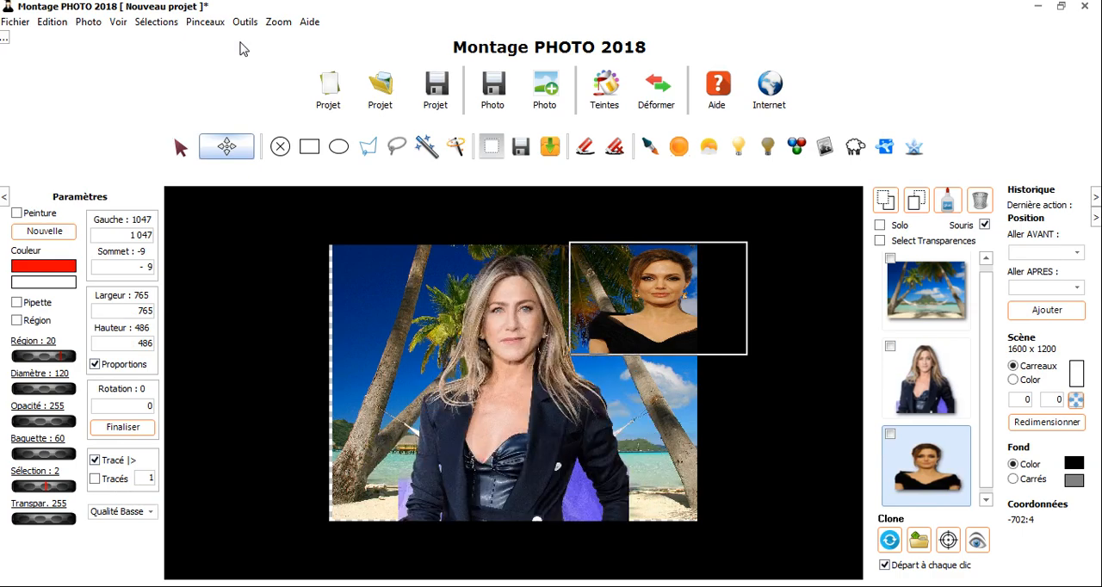
{"action": "key", "text": "ctrl+z"}
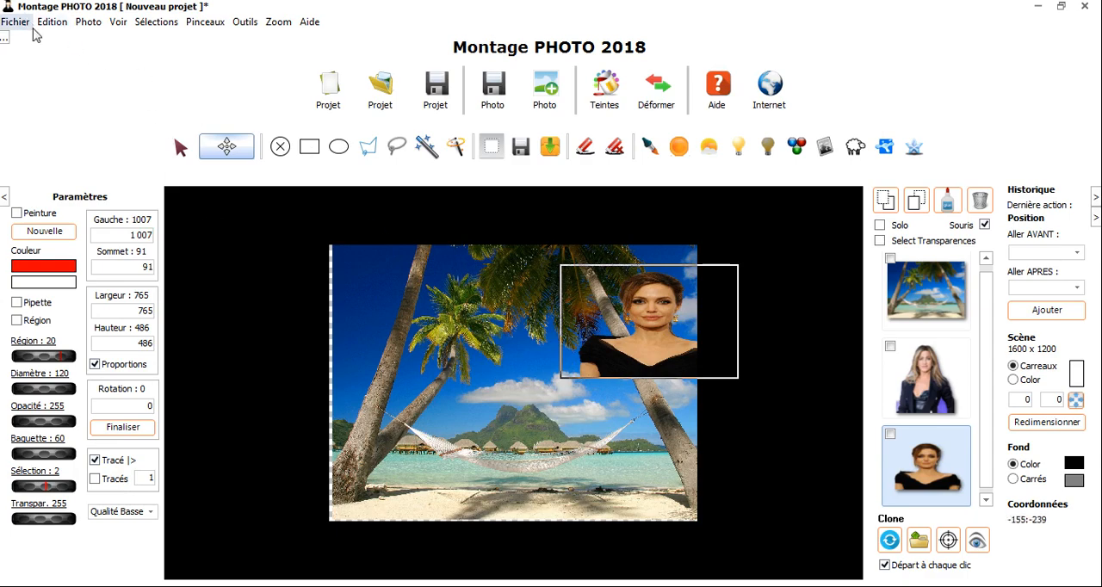
Return the montage to the beginning of its history, and restore it to the end of the history
{"action": "left_click", "coordinate": [51, 22]}
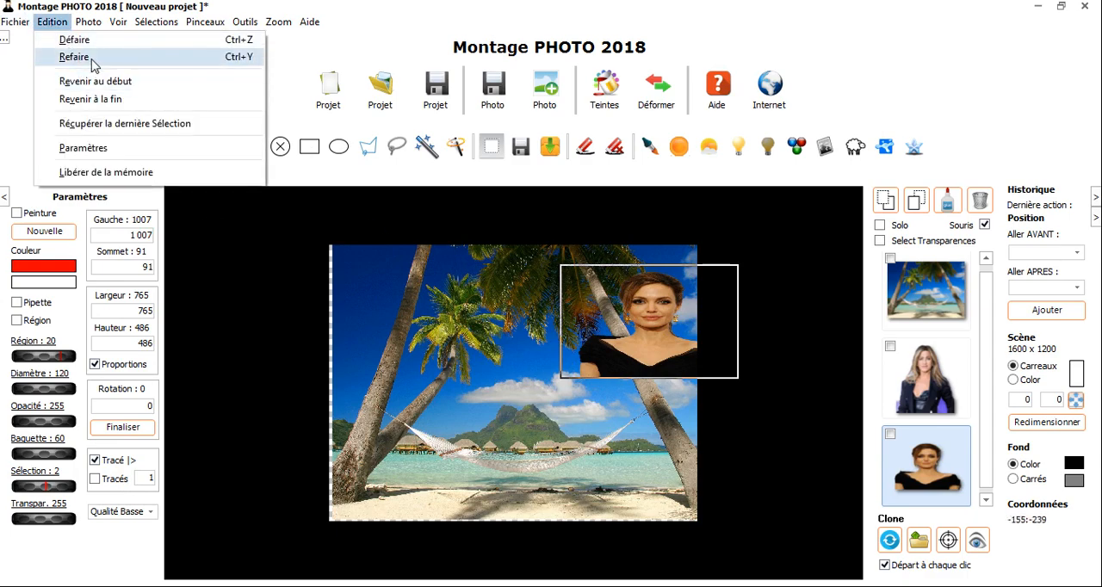
{"action": "left_click", "coordinate": [100, 83]}
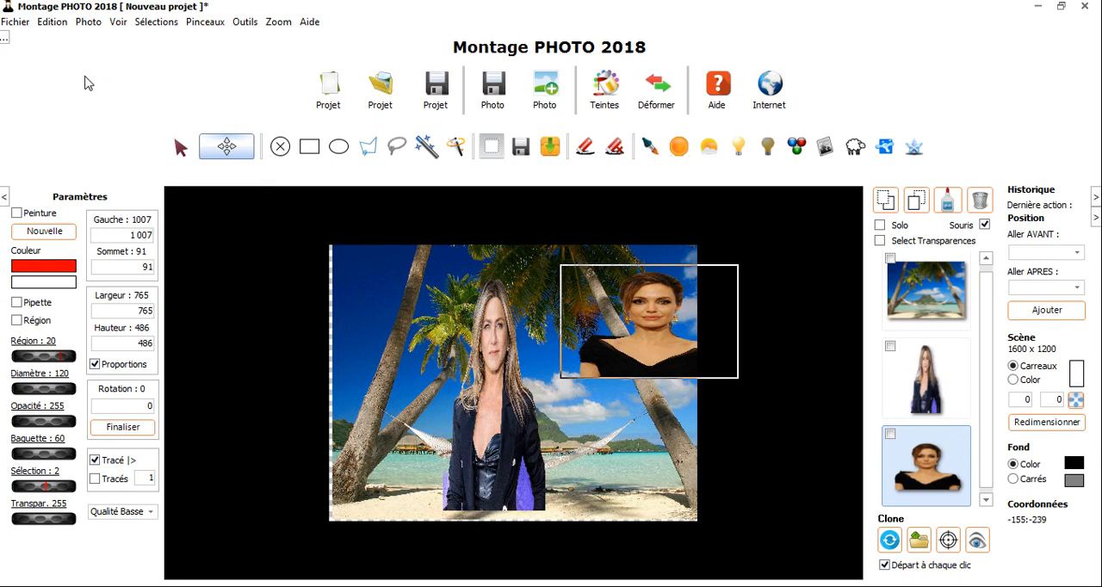
{"action": "left_click", "coordinate": [52, 21]}
{"action": "left_click", "coordinate": [90, 98]}
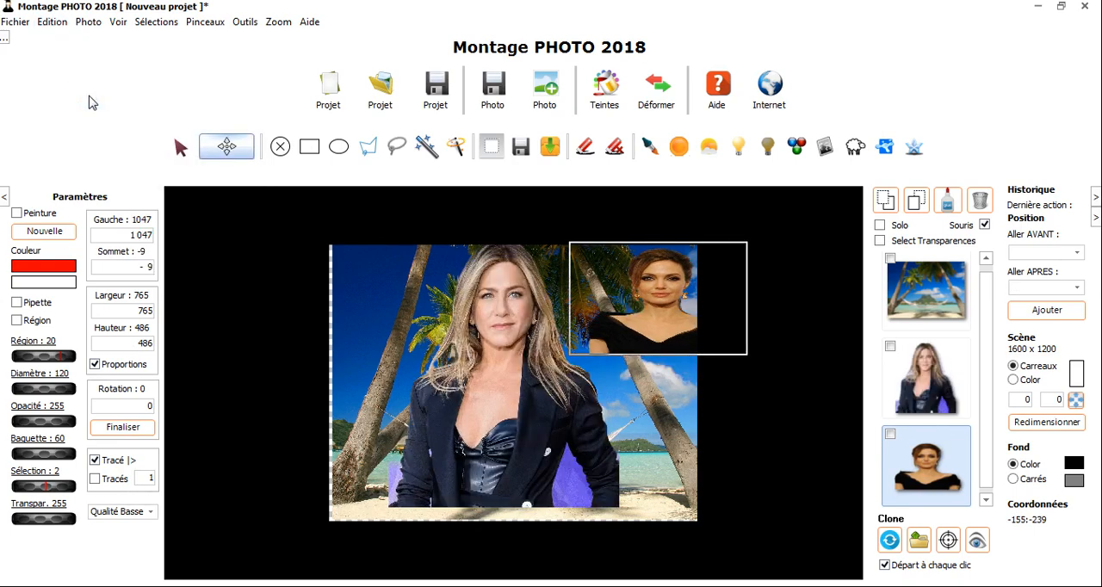
Review the Historique, Ajout de Calque and Ascenseurs options in the program settings, and close the settings
{"action": "left_click", "coordinate": [57, 23]}
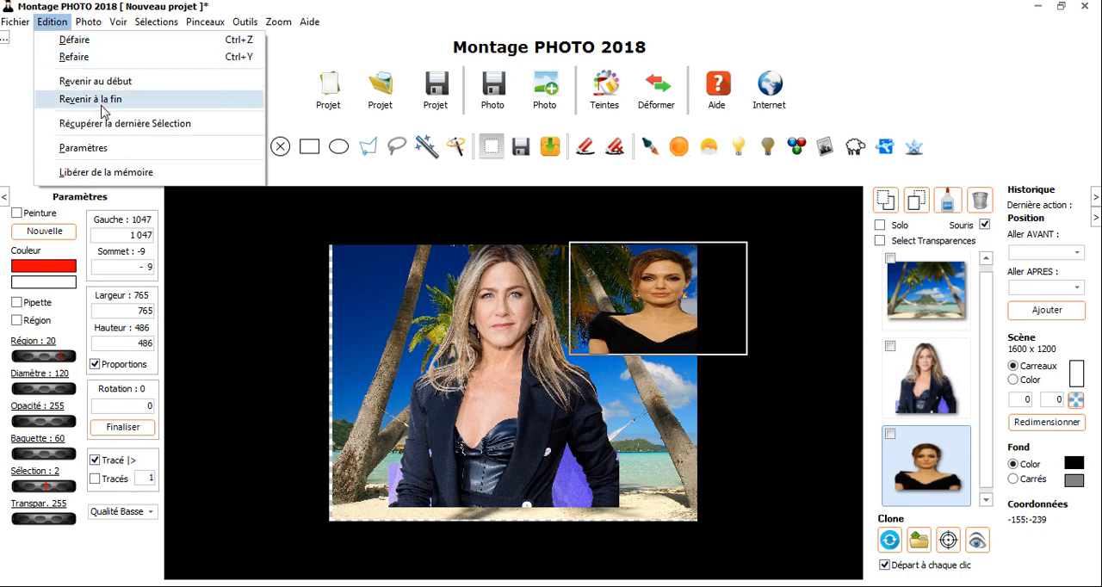
{"action": "left_click", "coordinate": [89, 149]}
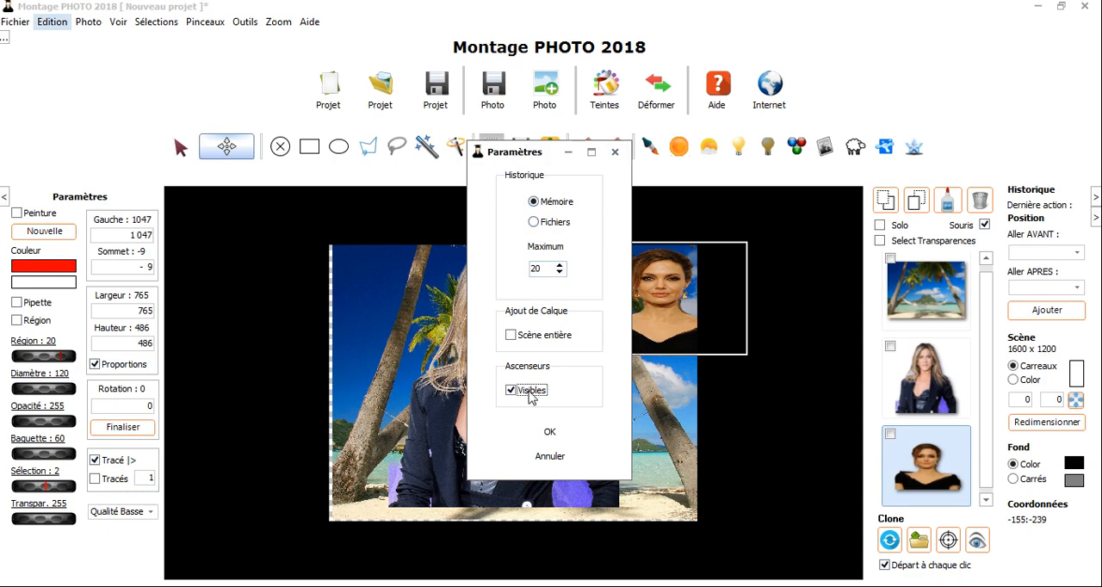
{"action": "left_click", "coordinate": [615, 152]}
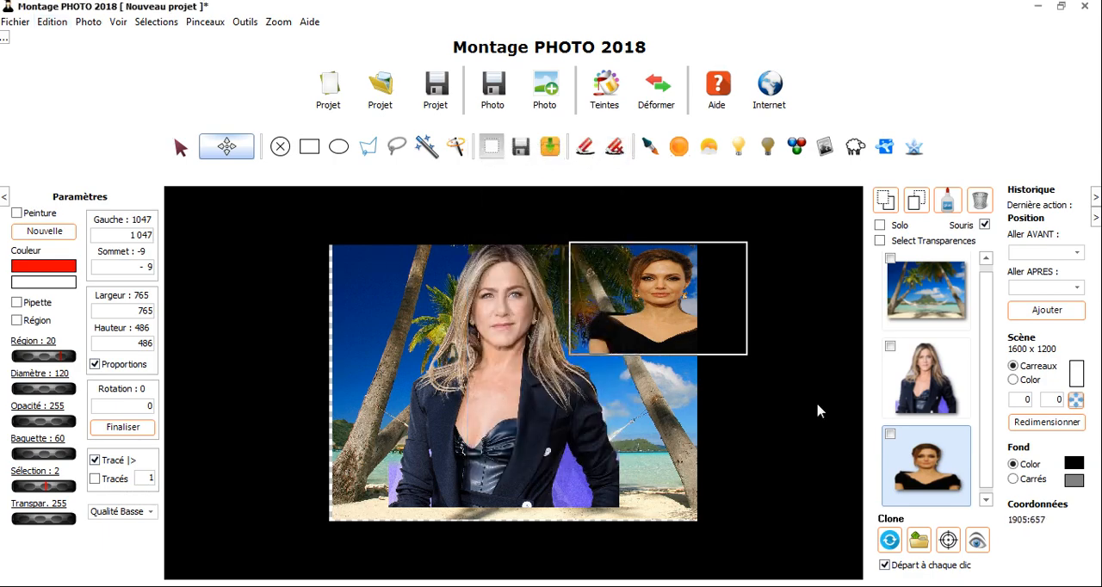
Move the brunette woman over the blonde woman at about Gauche 378, Sommet 316, and shift the blonde woman slightly
{"action": "left_click_drag", "start_coordinate": [742, 348], "coordinate": [714, 409]}
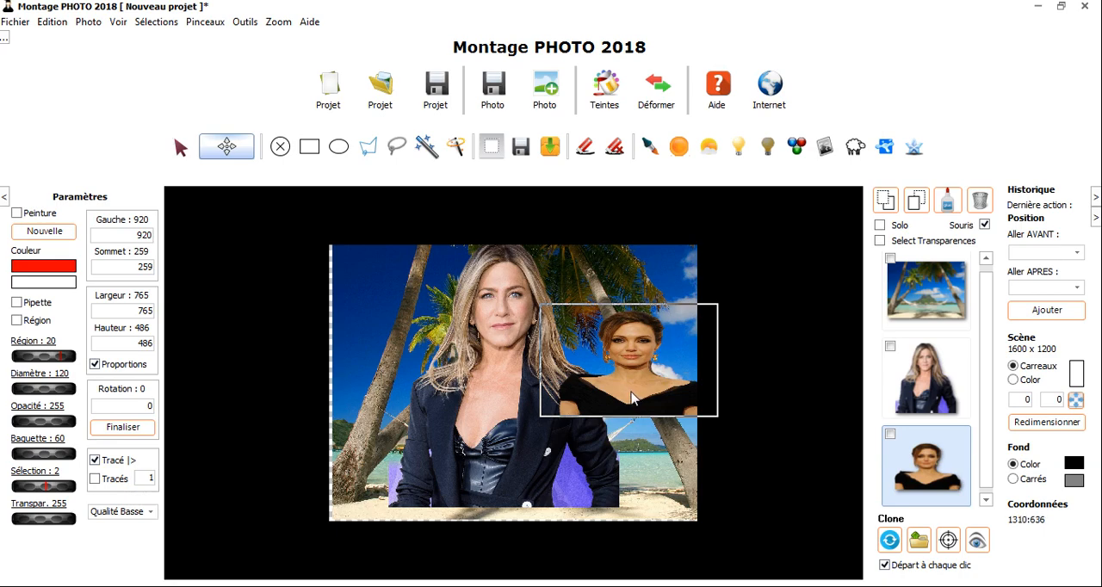
{"action": "left_click_drag", "start_coordinate": [634, 390], "coordinate": [512, 439]}
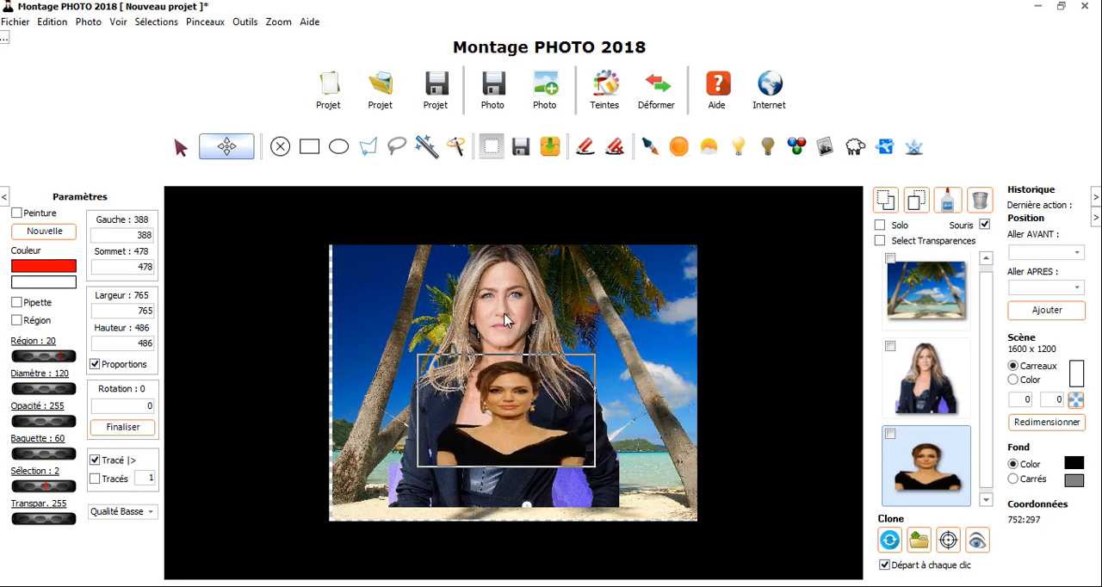
{"action": "mouse_move", "coordinate": [490, 329]}
{"action": "left_mouse_down"}
{"action": "mouse_move", "coordinate": [548, 317]}
{"action": "mouse_move", "coordinate": [493, 329]}
{"action": "left_mouse_up"}
{"action": "left_click_drag", "start_coordinate": [515, 421], "coordinate": [503, 378]}
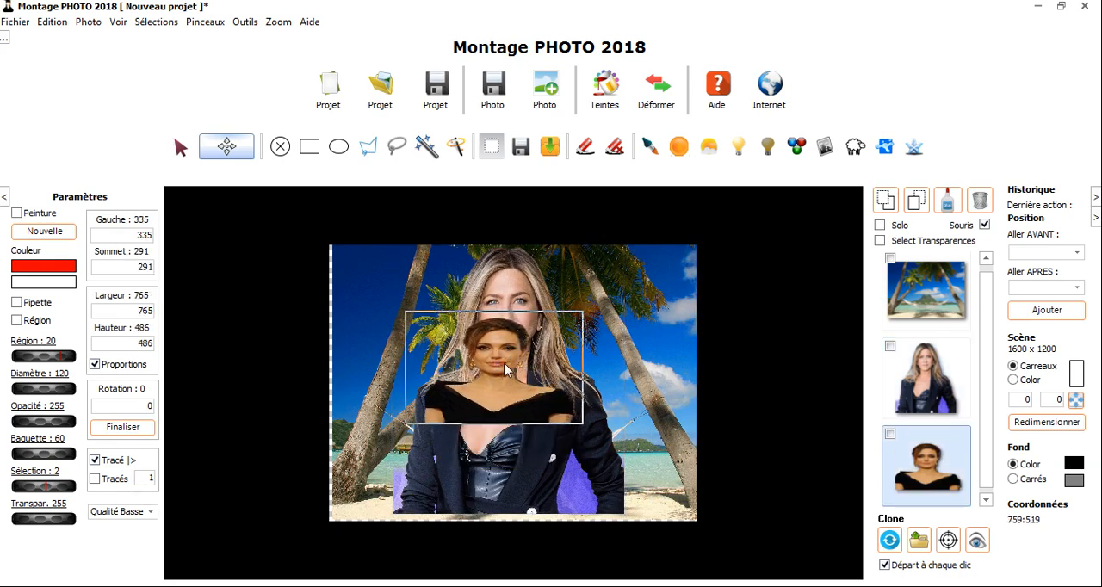
{"action": "left_click_drag", "start_coordinate": [495, 342], "coordinate": [508, 349]}
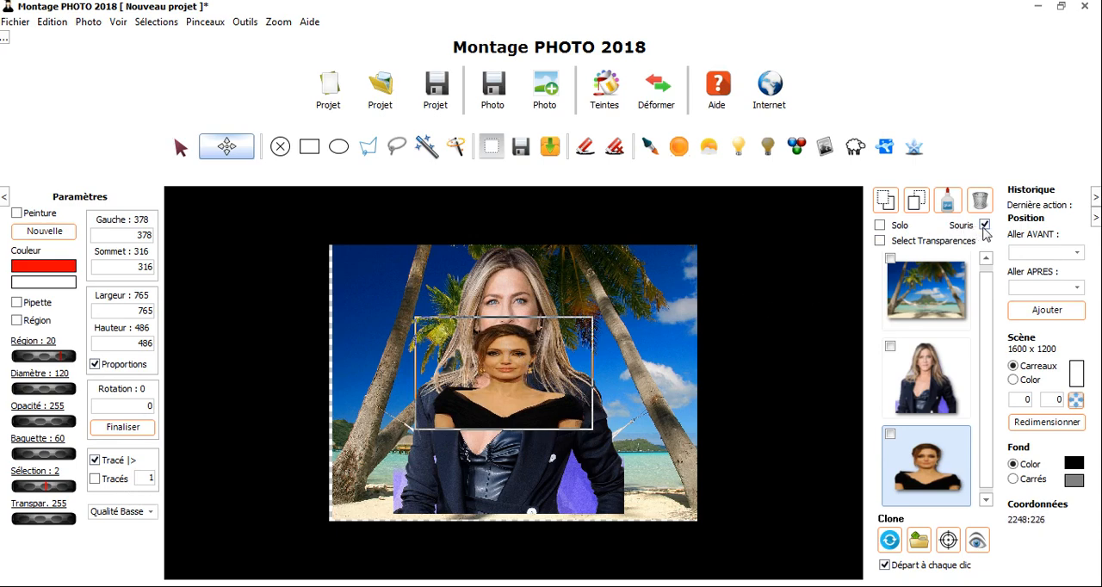
Turn off Souris, move the blonde woman's layer beneath the brunette to about Gauche 278, Sommet 110, and turn Souris back on
{"action": "left_click", "coordinate": [985, 226]}
{"action": "left_click", "coordinate": [923, 383]}
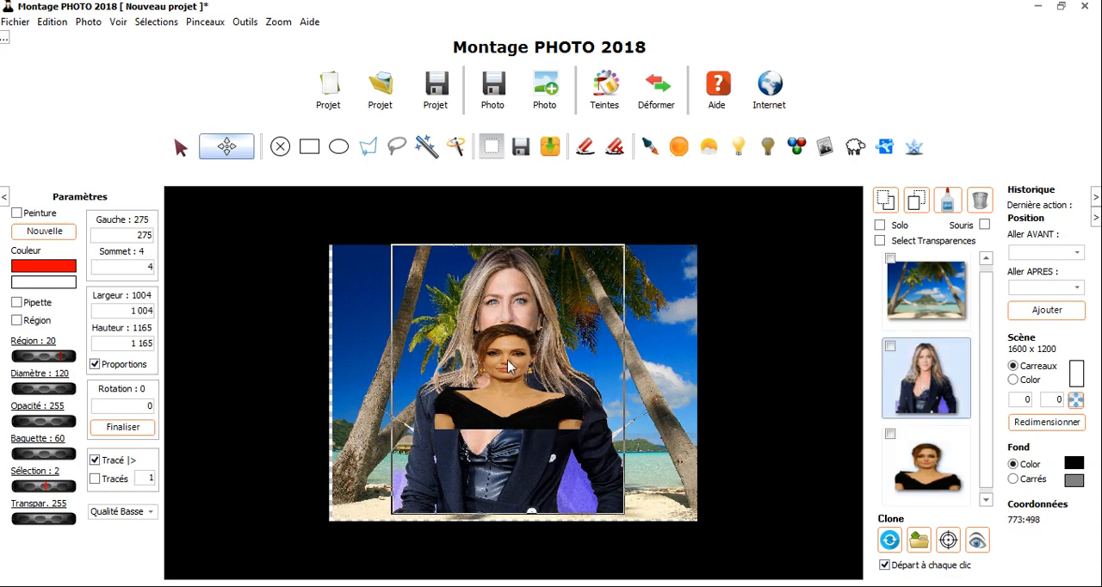
{"action": "left_click_drag", "start_coordinate": [508, 362], "coordinate": [494, 383]}
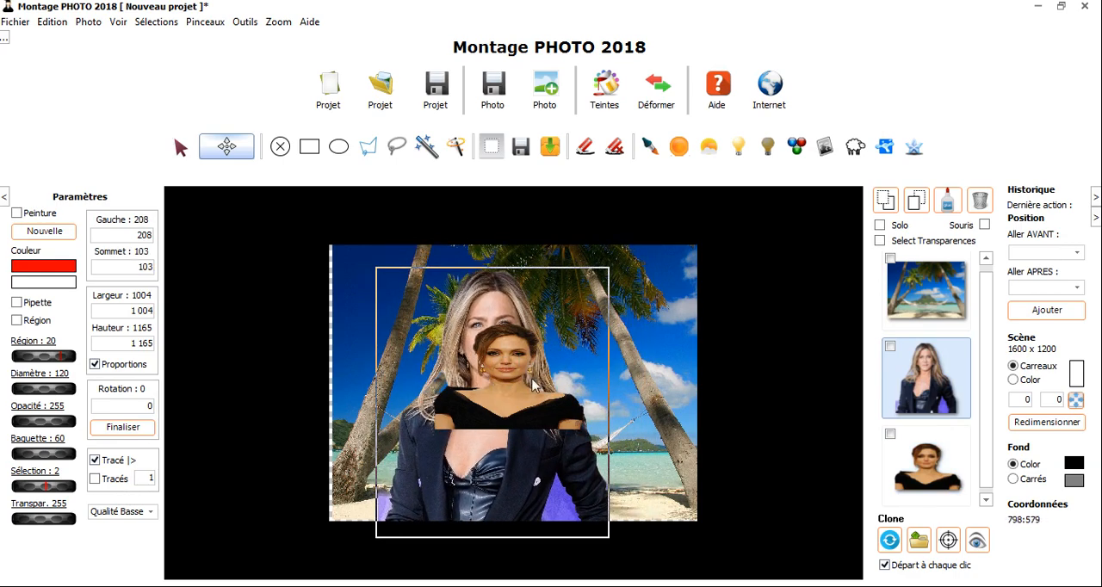
{"action": "left_click_drag", "start_coordinate": [510, 340], "coordinate": [534, 340]}
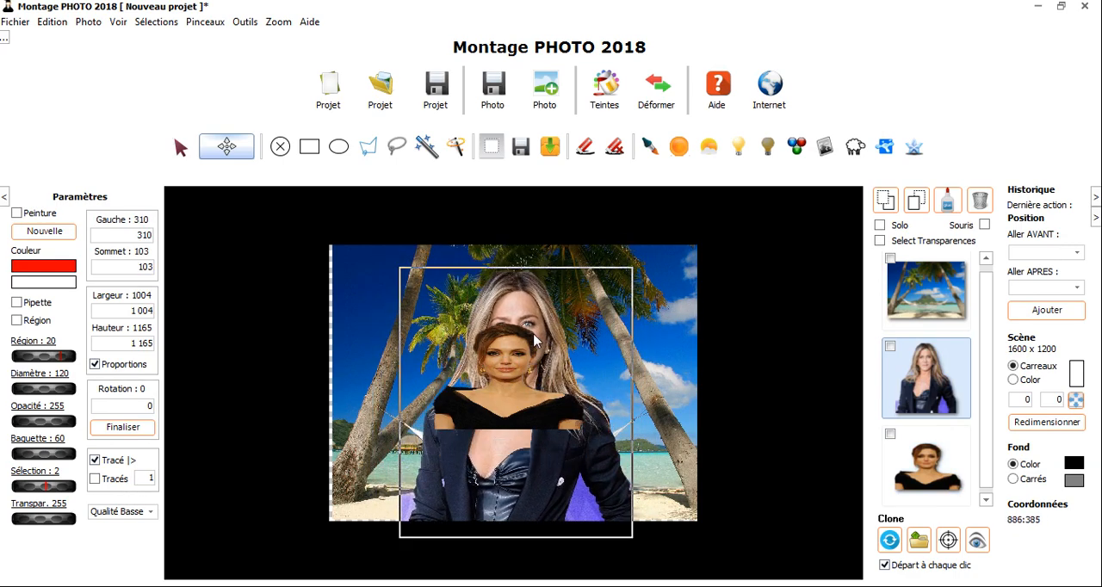
{"action": "left_click_drag", "start_coordinate": [494, 380], "coordinate": [504, 398]}
{"action": "left_click_drag", "start_coordinate": [385, 364], "coordinate": [369, 346]}
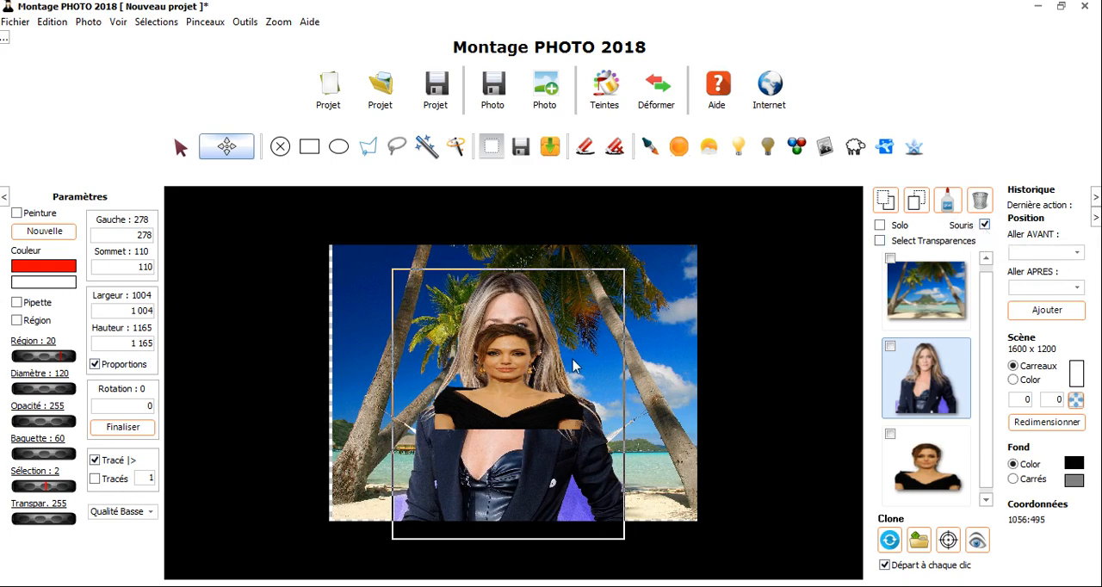
Move the brunette to the scene's lower left, the blonde woman to about Gauche 232, Sommet 177, and shift the landscape slightly right
{"action": "left_click_drag", "start_coordinate": [512, 393], "coordinate": [383, 452]}
{"action": "mouse_move", "coordinate": [521, 424]}
{"action": "left_mouse_down"}
{"action": "mouse_move", "coordinate": [557, 435]}
{"action": "mouse_move", "coordinate": [524, 433]}
{"action": "left_mouse_up"}
{"action": "left_click", "coordinate": [527, 439]}
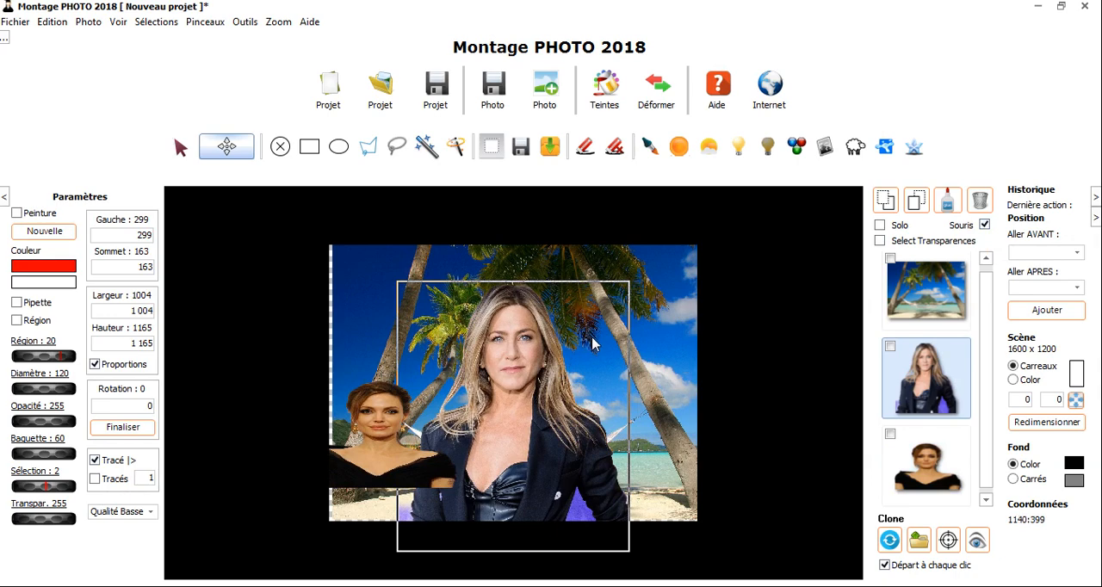
{"action": "left_click_drag", "start_coordinate": [591, 337], "coordinate": [597, 338]}
{"action": "mouse_move", "coordinate": [517, 353]}
{"action": "left_mouse_down"}
{"action": "mouse_move", "coordinate": [514, 371]}
{"action": "mouse_move", "coordinate": [522, 342]}
{"action": "left_mouse_up"}
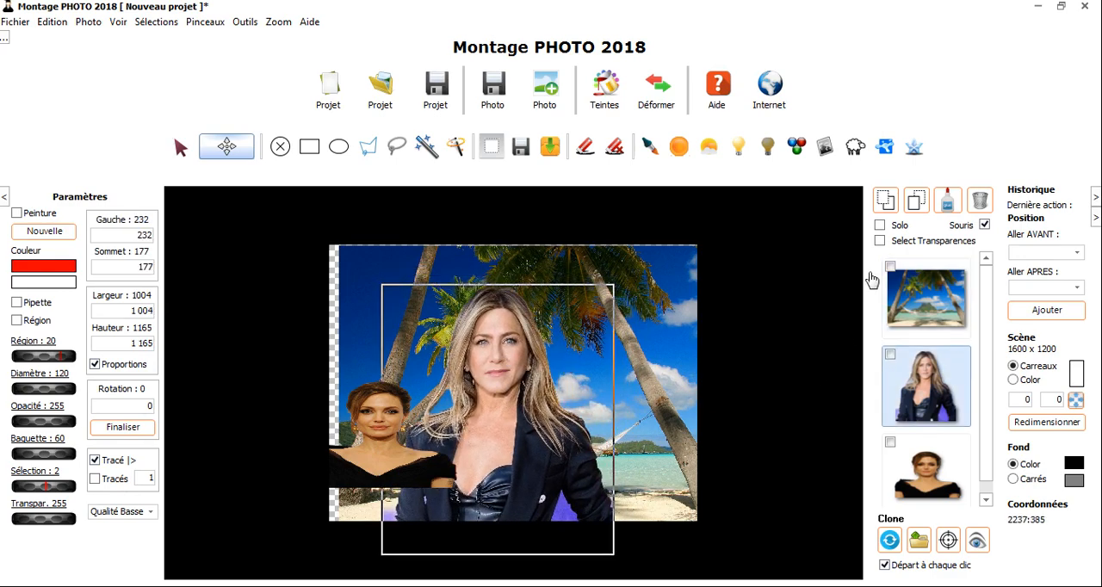
Enable Select Transparences, move the blonde woman by her transparent area, and place the brunette over her at about Gauche 254, Sommet 391
{"action": "left_click", "coordinate": [879, 242]}
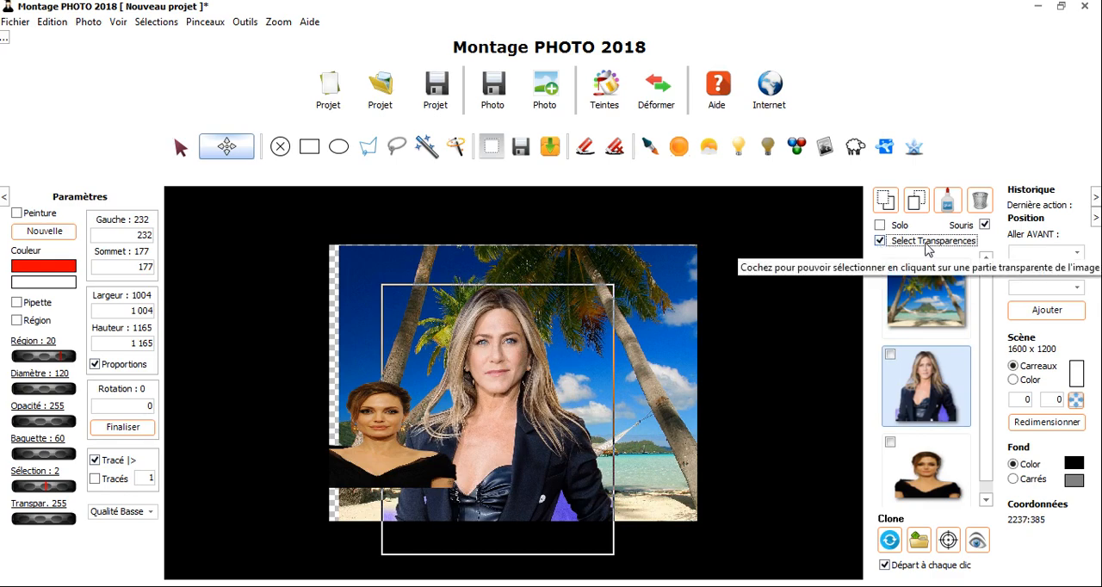
{"action": "left_click_drag", "start_coordinate": [570, 357], "coordinate": [598, 371]}
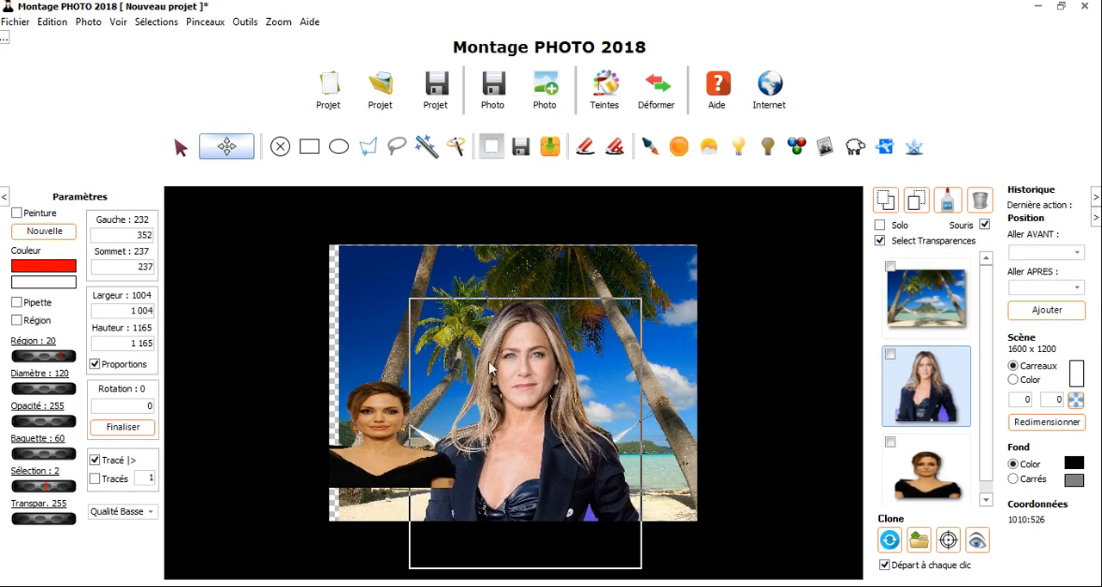
{"action": "left_click_drag", "start_coordinate": [436, 341], "coordinate": [547, 373]}
{"action": "left_click_drag", "start_coordinate": [373, 421], "coordinate": [475, 387]}
Disable Select Transparences, and move the brunette to about Gauche 222, Sommet 472 and the landscape to about Gauche 83, Sommet 38
{"action": "left_click", "coordinate": [880, 241]}
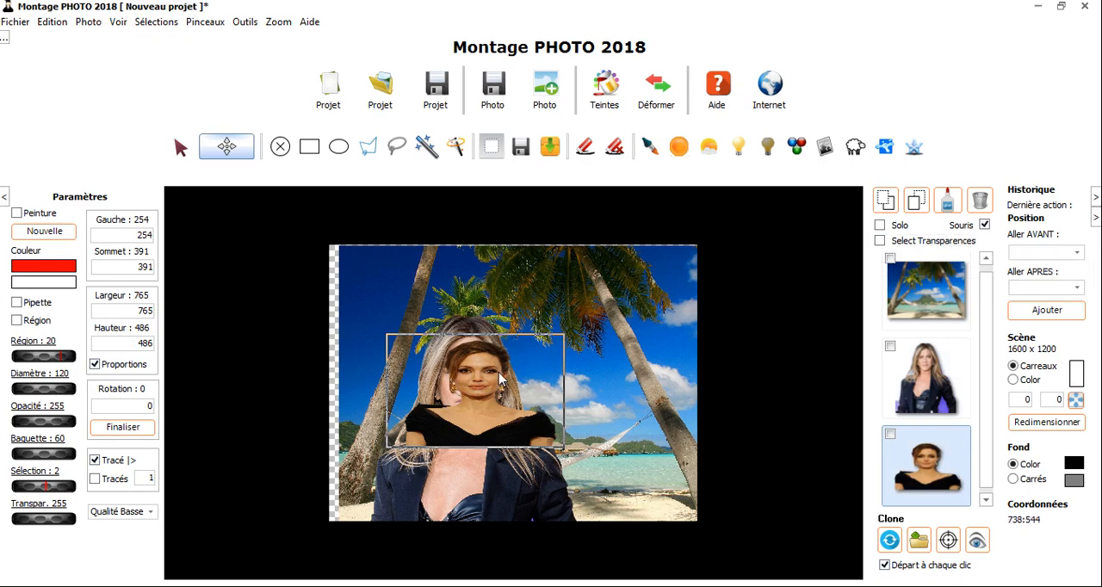
{"action": "left_click_drag", "start_coordinate": [481, 379], "coordinate": [473, 398]}
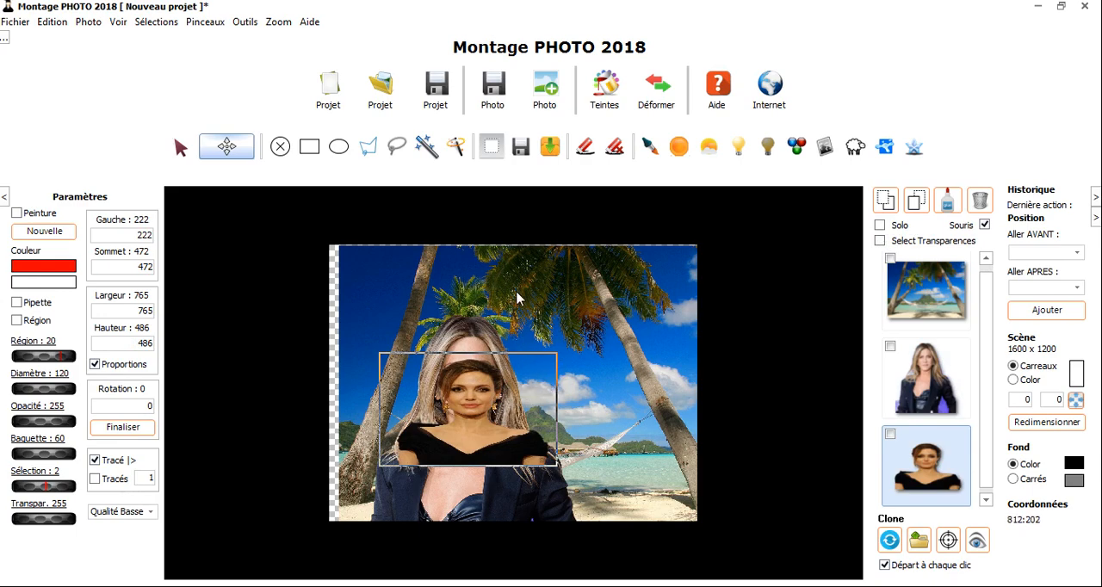
{"action": "left_click_drag", "start_coordinate": [536, 379], "coordinate": [546, 387]}
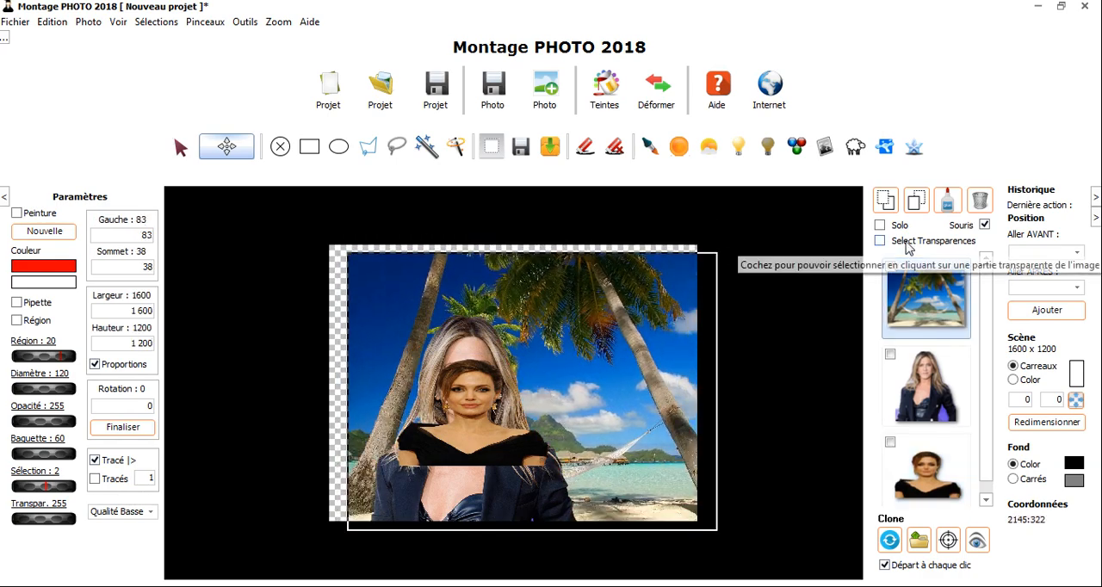
Re-enable Select Transparences, and move the brunette to about Gauche 324, Sommet 454 and the blonde woman to about Gauche 373, Sommet 169
{"action": "left_click", "coordinate": [904, 242]}
{"action": "left_click_drag", "start_coordinate": [529, 408], "coordinate": [553, 404]}
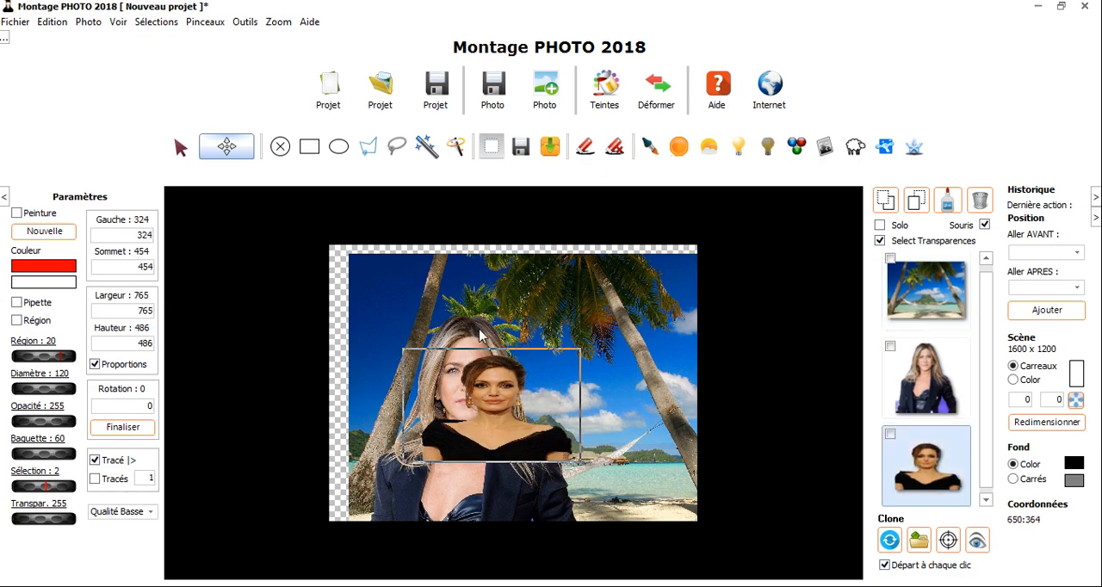
{"action": "left_click_drag", "start_coordinate": [484, 341], "coordinate": [542, 313]}
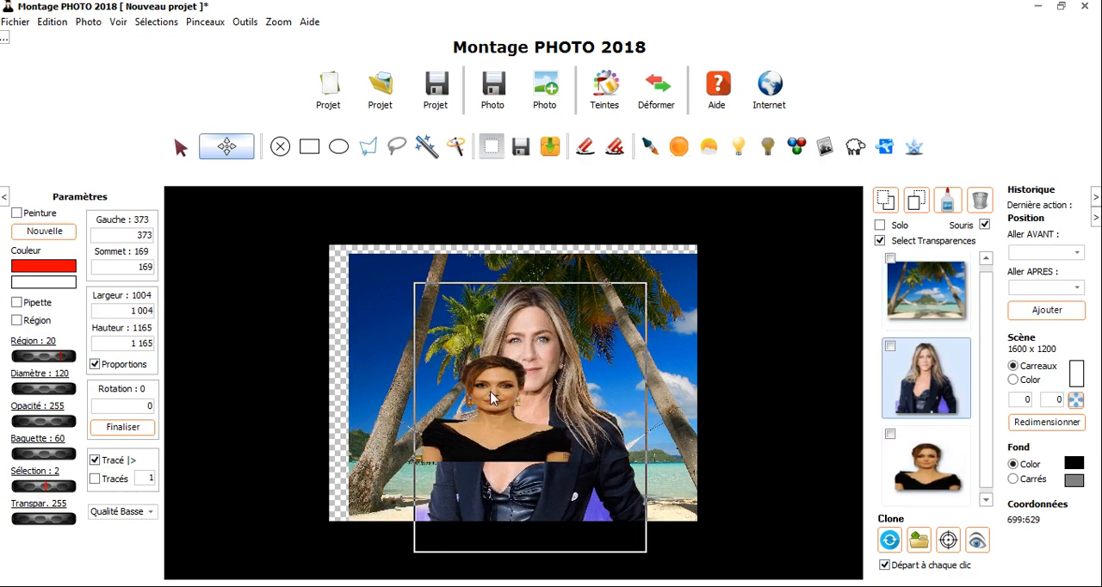
Move the brunette partly outside the scene to about Gauche -203, Sommet 538, and bring her back over the blonde woman
{"action": "left_click_drag", "start_coordinate": [491, 398], "coordinate": [524, 406]}
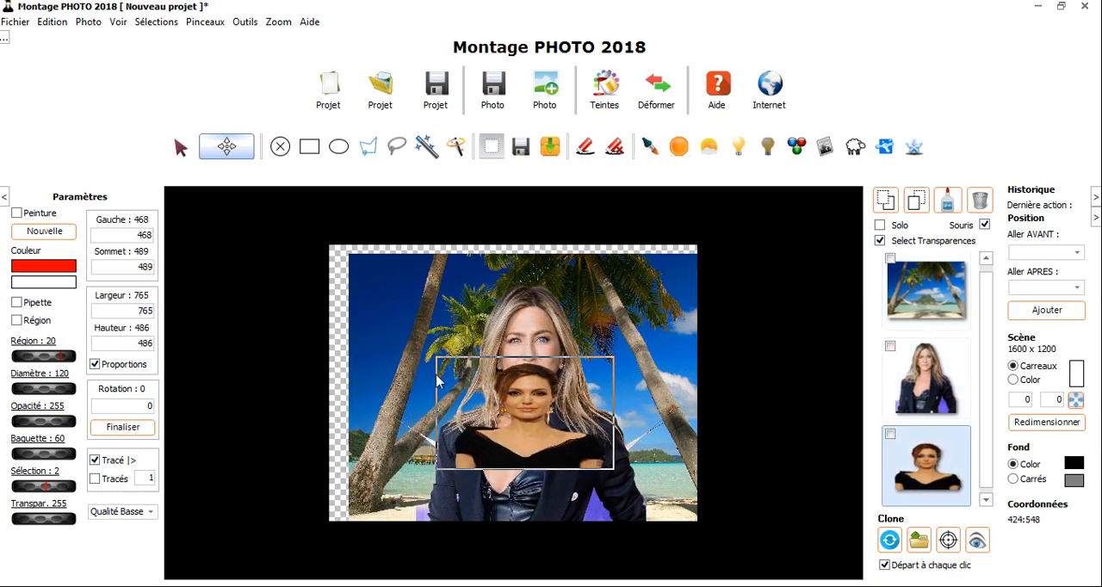
{"action": "left_click_drag", "start_coordinate": [495, 462], "coordinate": [342, 474]}
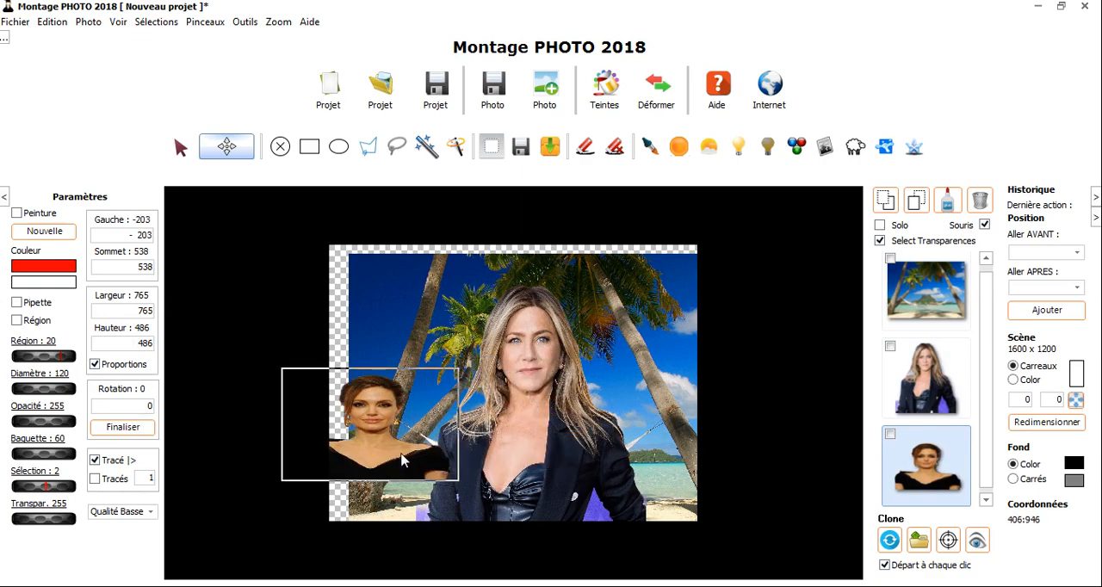
{"action": "left_click_drag", "start_coordinate": [401, 459], "coordinate": [538, 417]}
Select the blonde woman's layer, view it alone with Solo, and show all the photos again
{"action": "left_click", "coordinate": [904, 370]}
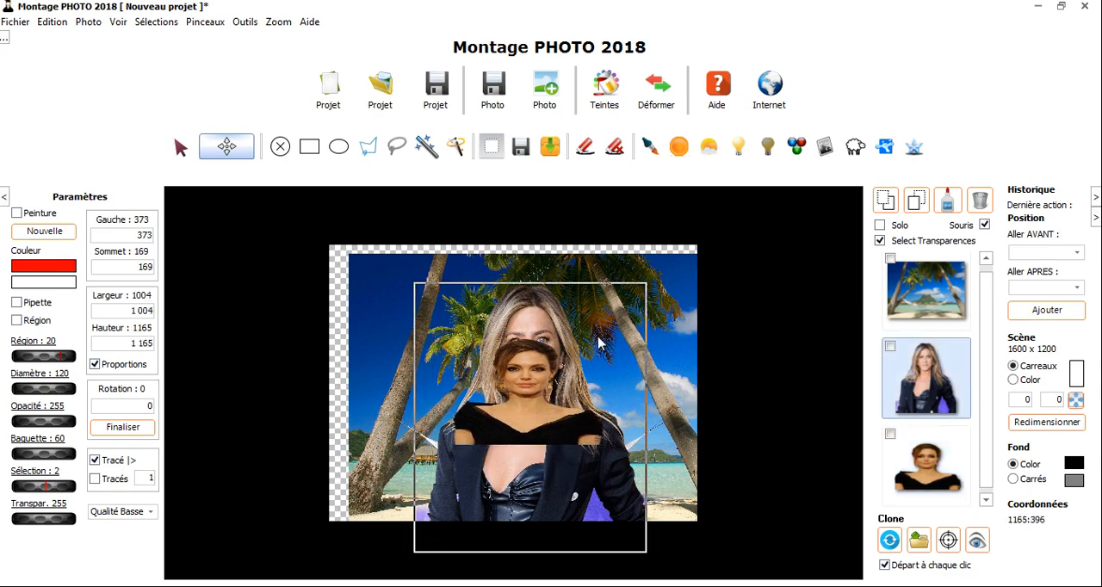
{"action": "left_click", "coordinate": [879, 226]}
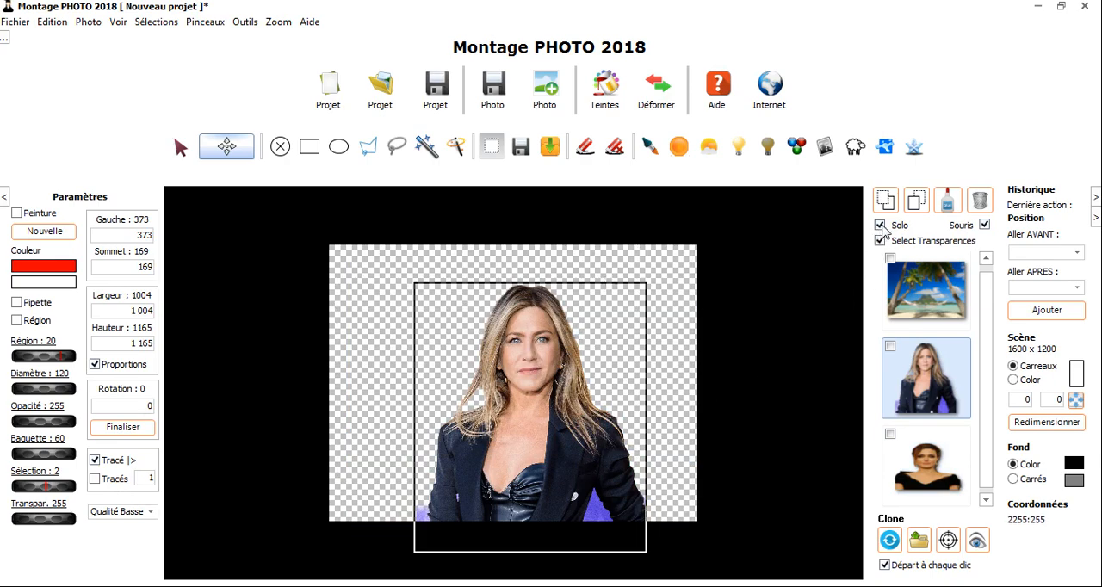
{"action": "left_click", "coordinate": [879, 226]}
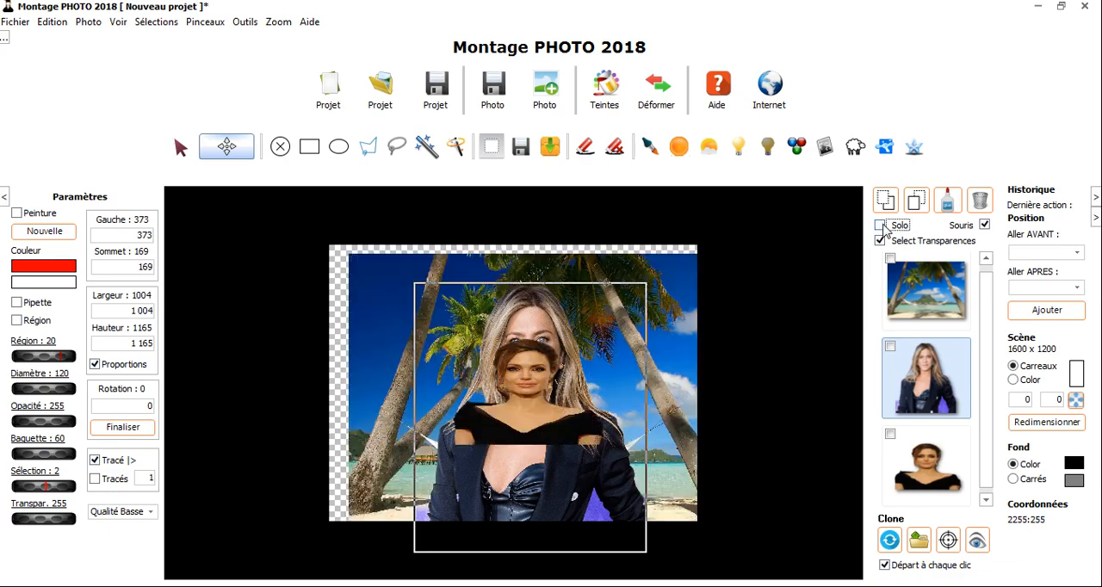
Move the brunette to about Gauche 655, Sommet 405, send her behind the blonde woman, and shift the blonde woman slightly left
{"action": "left_click", "coordinate": [532, 417]}
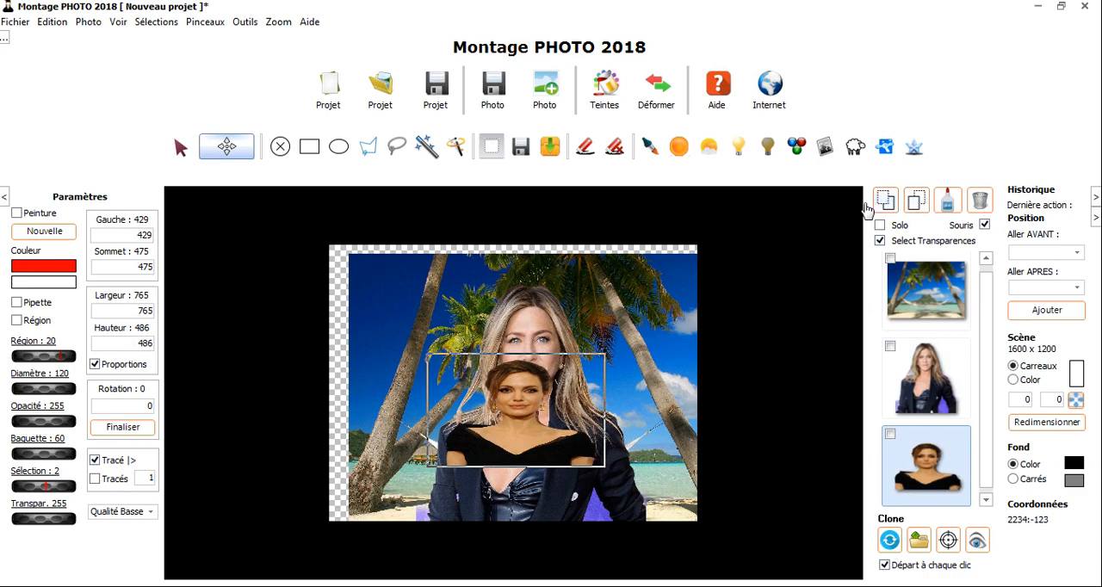
{"action": "left_click_drag", "start_coordinate": [521, 417], "coordinate": [576, 385]}
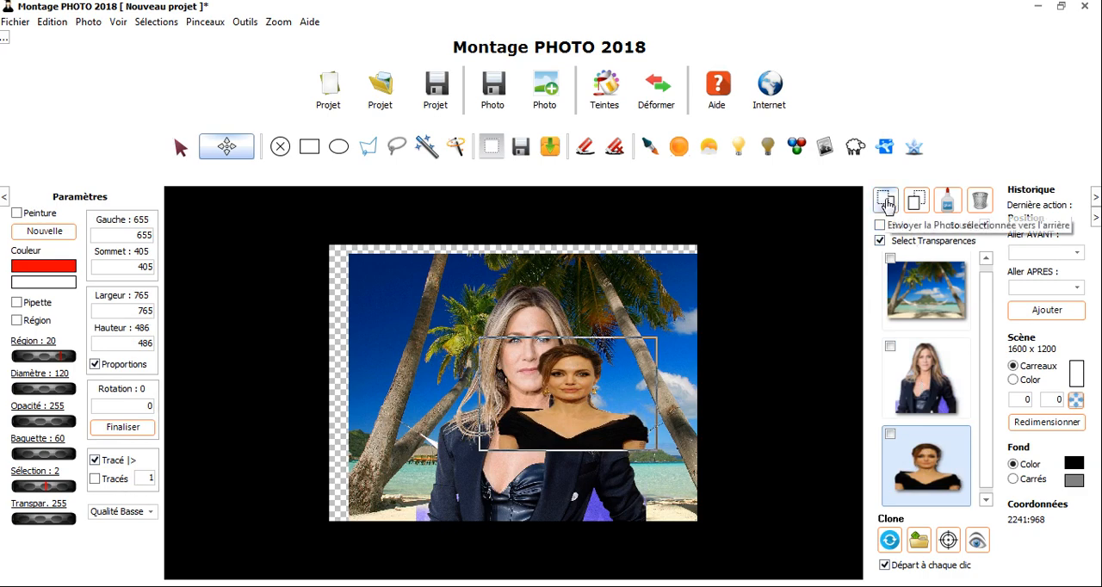
{"action": "left_click", "coordinate": [886, 200]}
{"action": "left_click", "coordinate": [558, 449]}
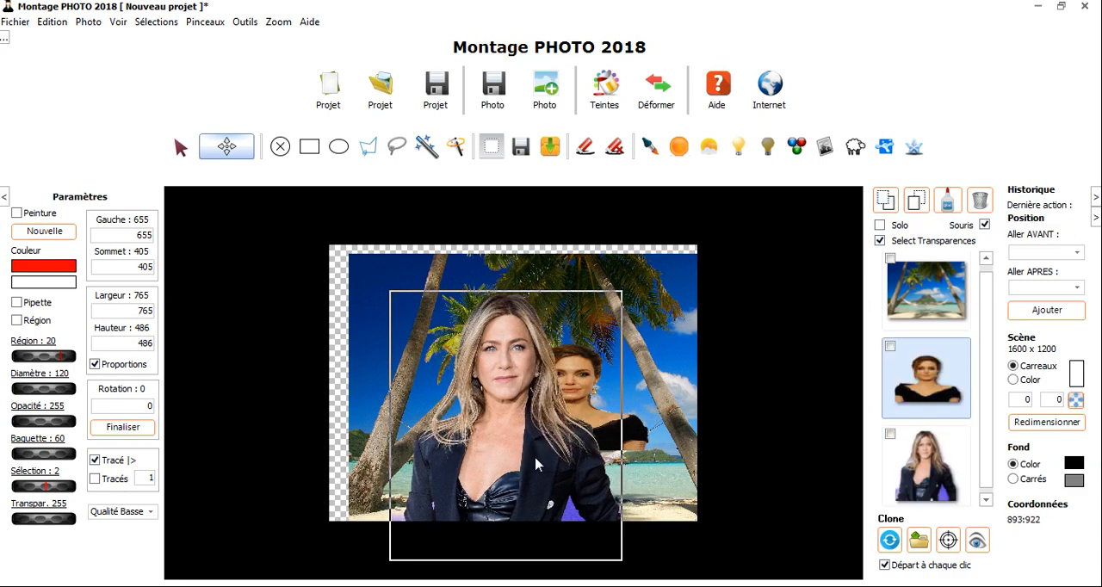
Send the brunette's layer behind the landscape, and move the landscape to about Gauche 73, Sommet 35
{"action": "left_click", "coordinate": [935, 384]}
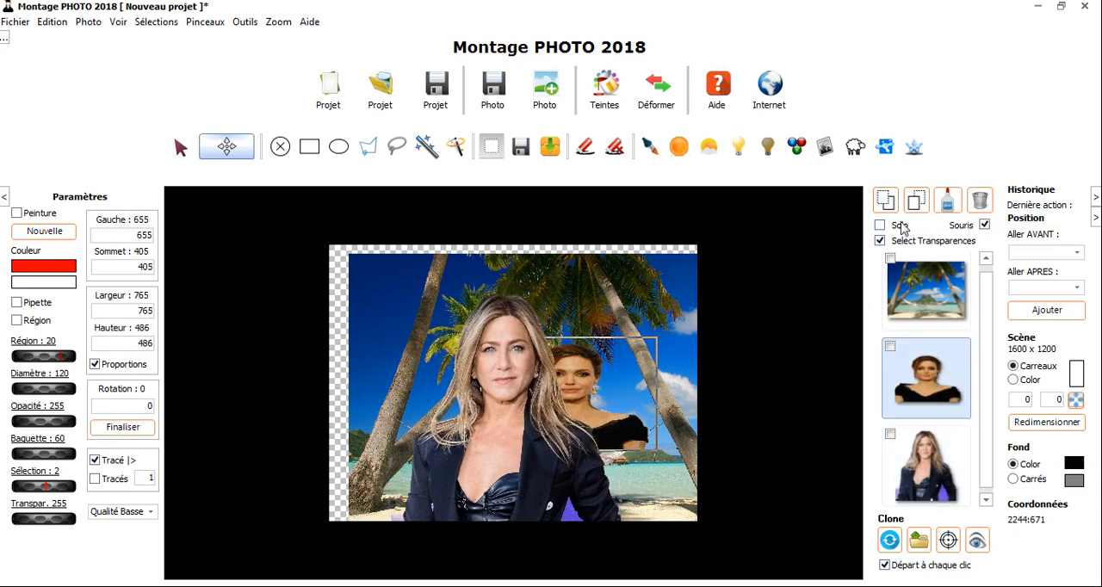
{"action": "left_click", "coordinate": [886, 200]}
{"action": "mouse_move", "coordinate": [668, 347]}
{"action": "left_mouse_down"}
{"action": "mouse_move", "coordinate": [612, 430]}
{"action": "mouse_move", "coordinate": [544, 486]}
{"action": "mouse_move", "coordinate": [665, 346]}
{"action": "left_mouse_up"}
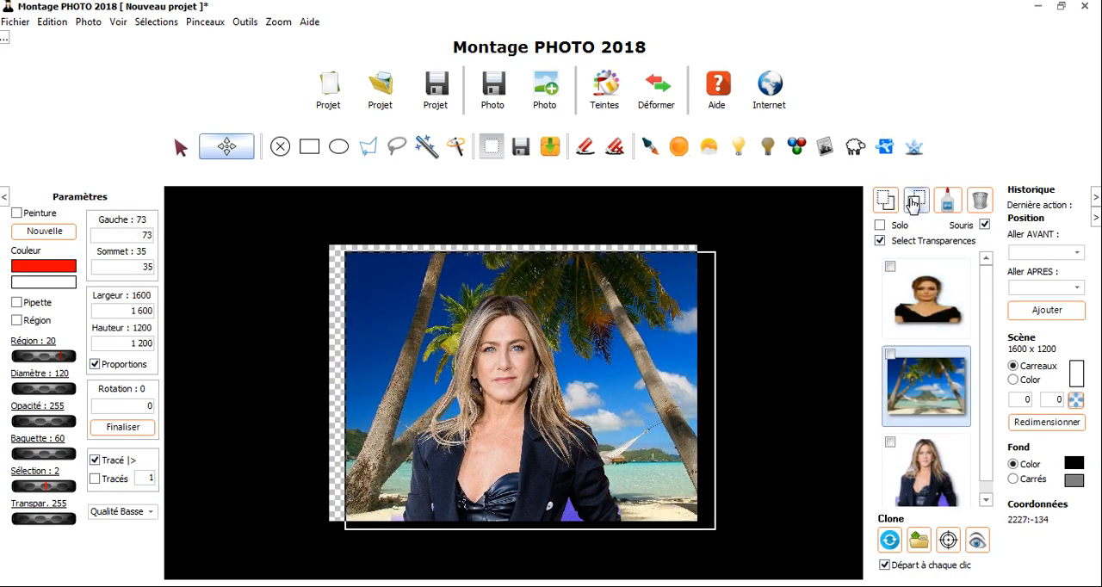
Bring the landscape in front of both portraits, and send it back behind both of them
{"action": "left_click", "coordinate": [916, 200]}
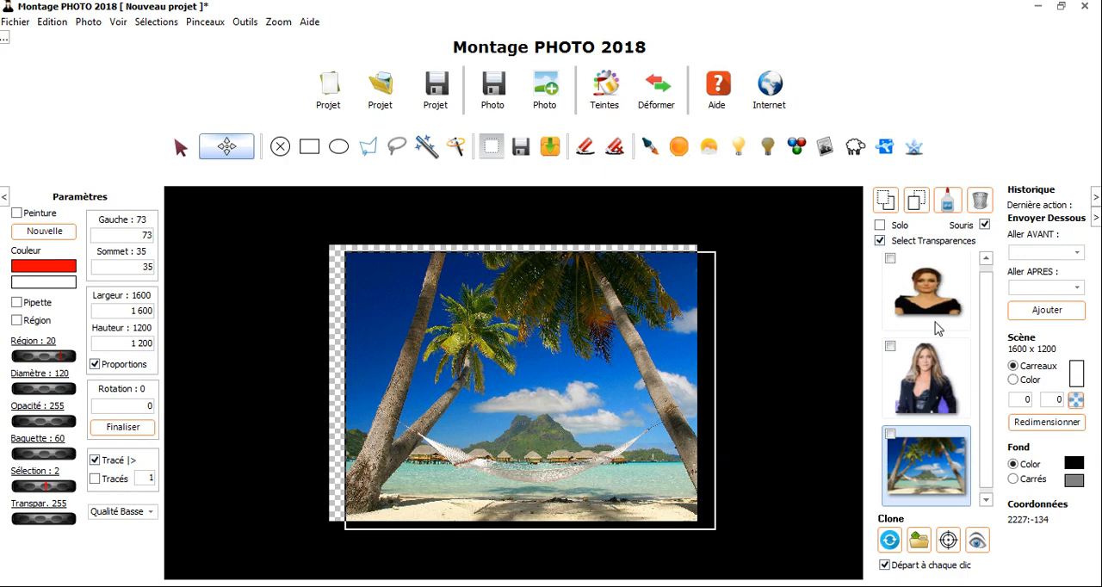
{"action": "left_click", "coordinate": [925, 291]}
{"action": "left_click", "coordinate": [930, 461]}
{"action": "left_click", "coordinate": [885, 201]}
{"action": "left_click", "coordinate": [885, 201]}
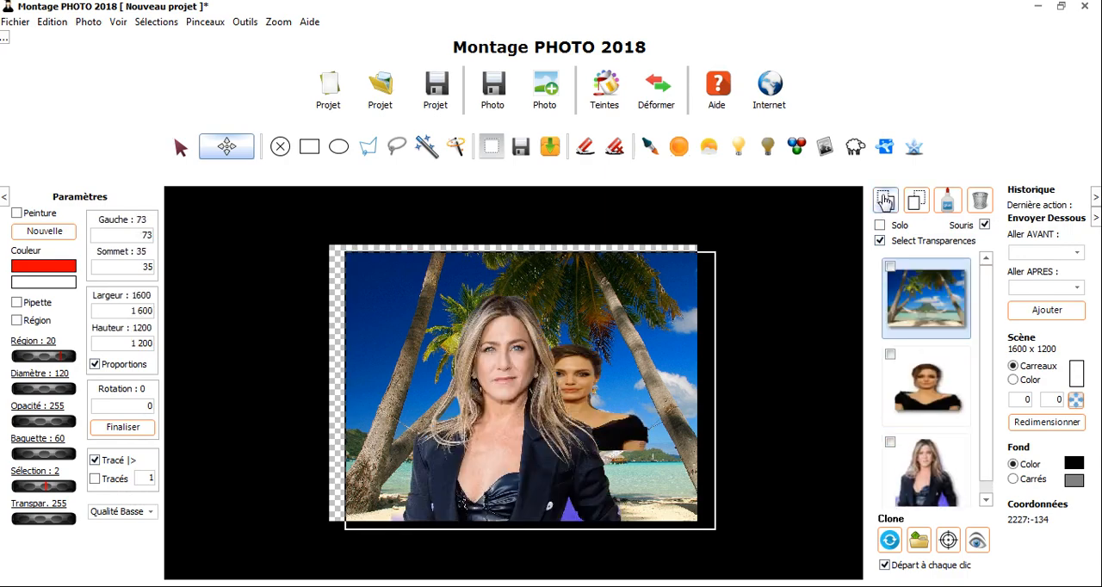
Move the brunette in front of the blonde woman to about Gauche 468, Sommet 486, then send her to the back and return her to the front
{"action": "left_click", "coordinate": [929, 382]}
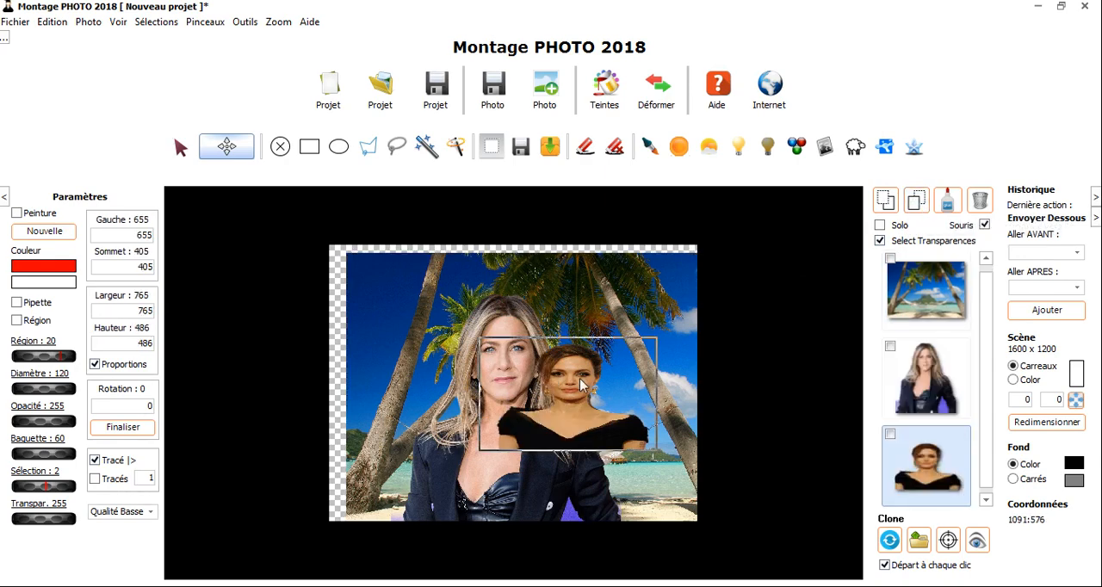
{"action": "left_click_drag", "start_coordinate": [580, 378], "coordinate": [538, 397]}
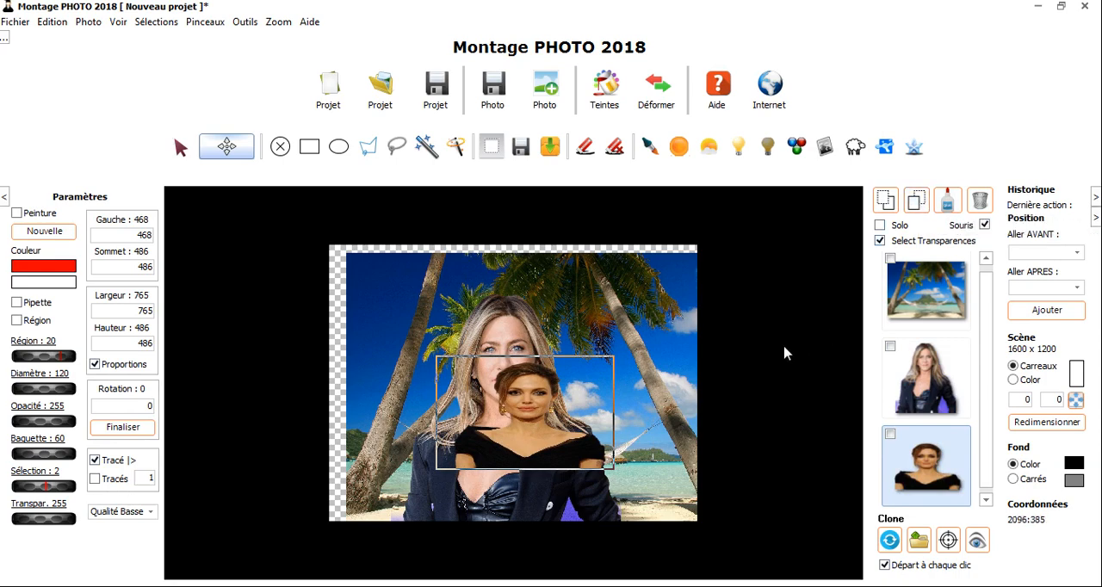
{"action": "scroll", "coordinate": [529, 424], "scroll_direction": "up", "scroll_amount": 1}
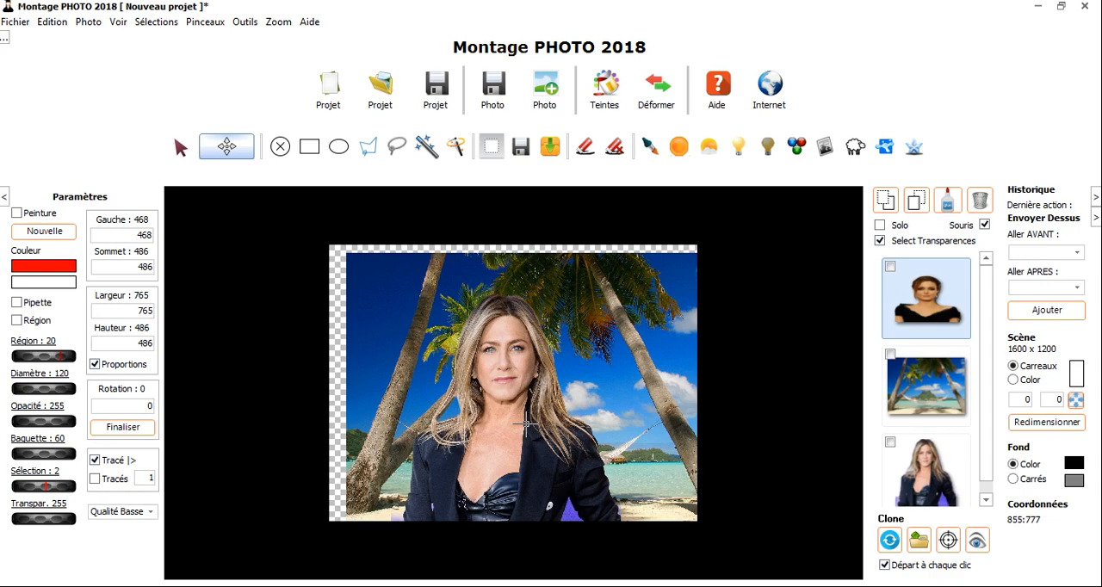
{"action": "scroll", "coordinate": [527, 423], "scroll_direction": "down", "scroll_amount": 2}
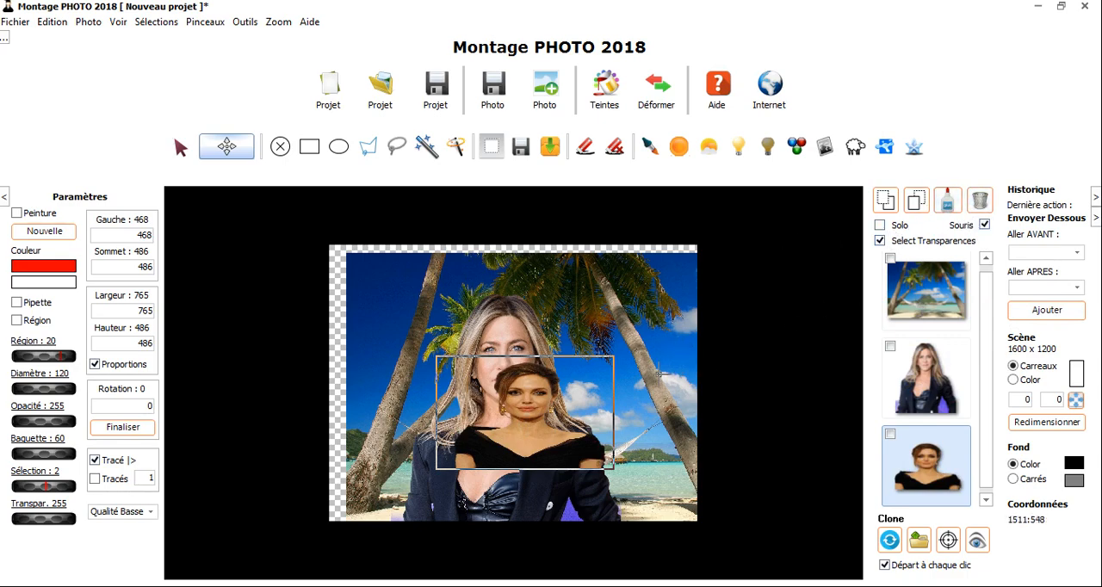
Reposition the portraits, with the brunette at about Gauche 204, Sommet 510 and the blonde woman at about Gauche 440, Sommet 194
{"action": "left_click_drag", "start_coordinate": [534, 416], "coordinate": [485, 418]}
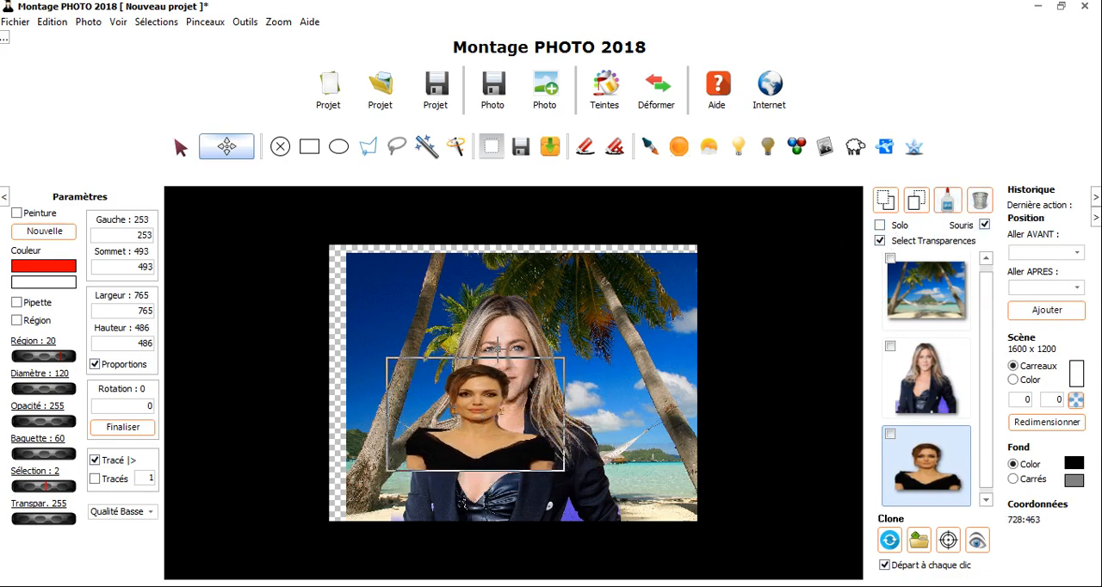
{"action": "left_click", "coordinate": [505, 336]}
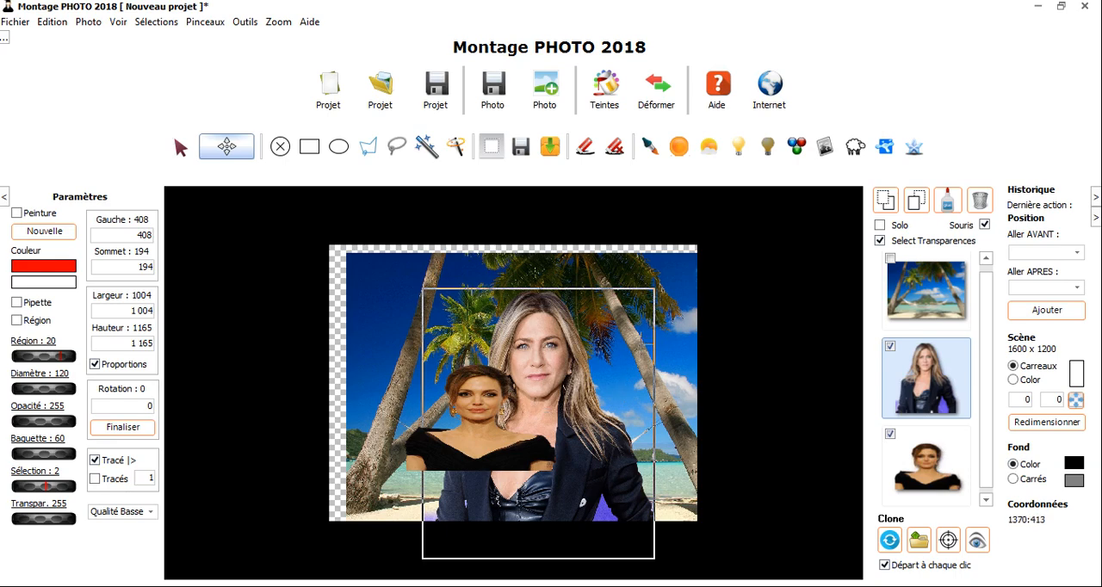
{"action": "left_click_drag", "start_coordinate": [481, 393], "coordinate": [469, 397]}
{"action": "left_click_drag", "start_coordinate": [553, 354], "coordinate": [561, 354]}
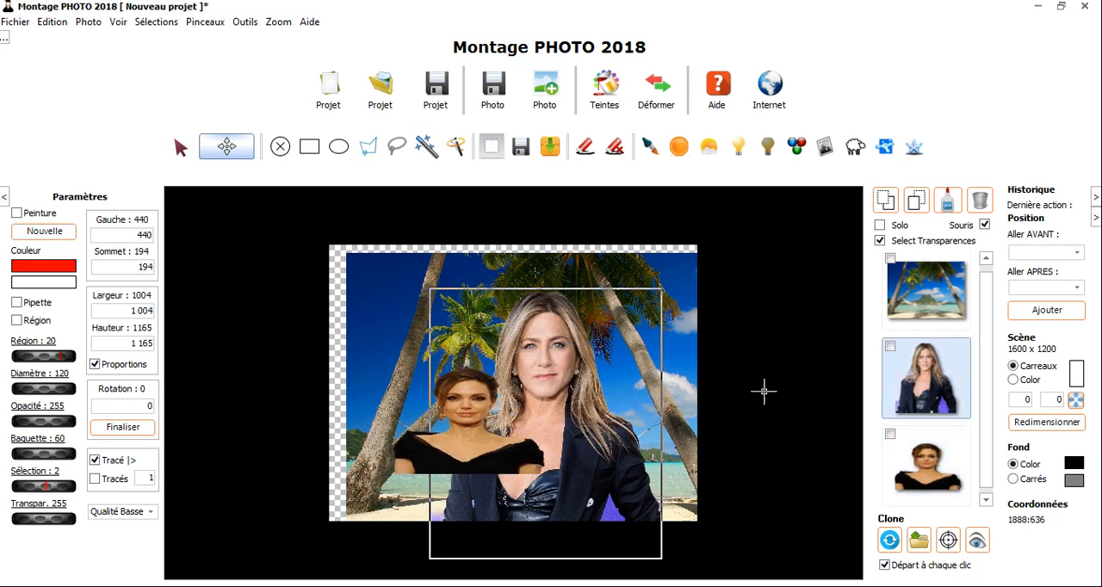
Glue the two portraits together into one photo and move it to about Gauche 162, Sommet 130
{"action": "left_click", "coordinate": [899, 436]}
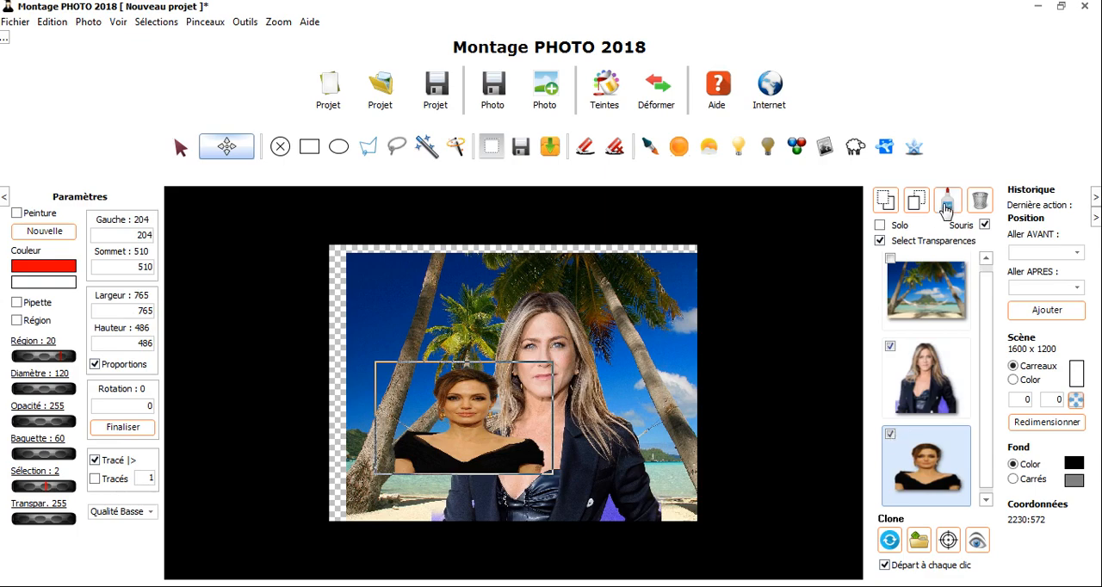
{"action": "left_click", "coordinate": [948, 200]}
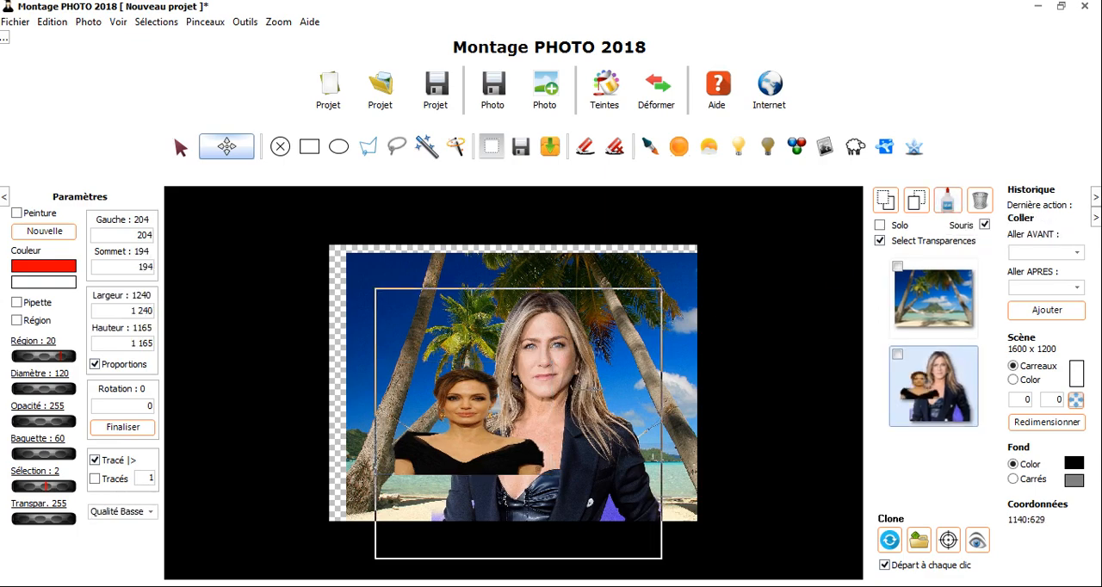
{"action": "mouse_move", "coordinate": [544, 407]}
{"action": "left_mouse_down"}
{"action": "mouse_move", "coordinate": [493, 364]}
{"action": "mouse_move", "coordinate": [540, 317]}
{"action": "mouse_move", "coordinate": [514, 362]}
{"action": "mouse_move", "coordinate": [535, 391]}
{"action": "left_mouse_up"}
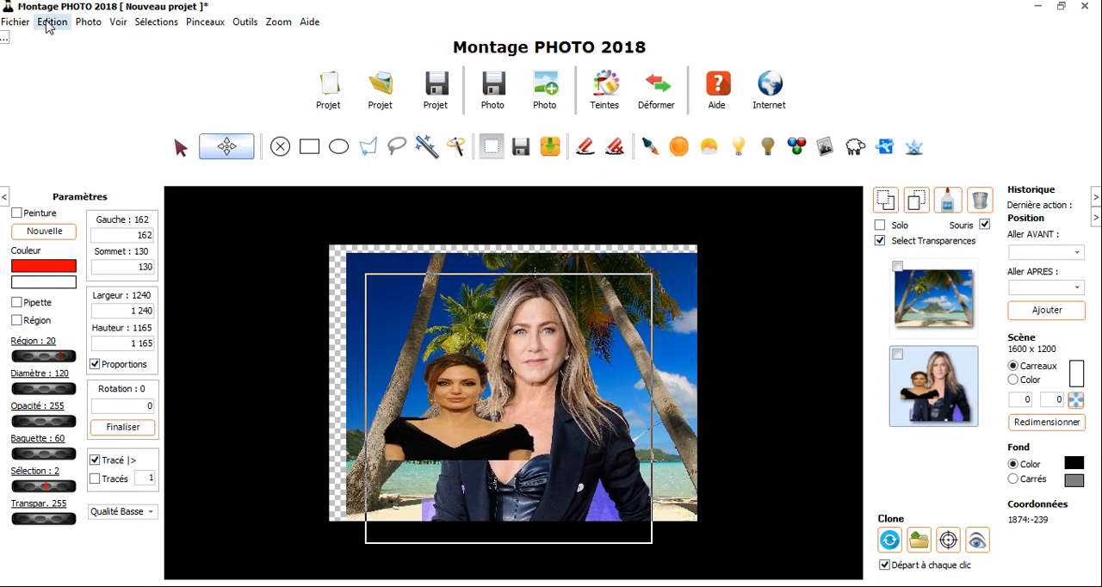
Undo the move of the glued photo and the gluing of the two portraits
{"action": "left_click", "coordinate": [47, 26]}
{"action": "left_click", "coordinate": [60, 38]}
{"action": "left_click", "coordinate": [53, 21]}
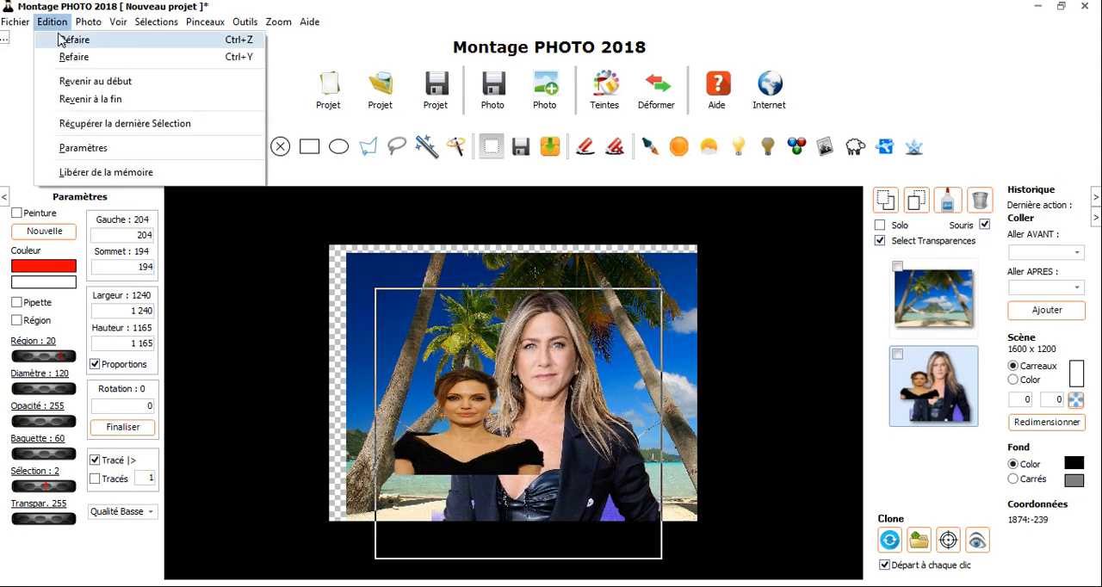
{"action": "left_click", "coordinate": [60, 39]}
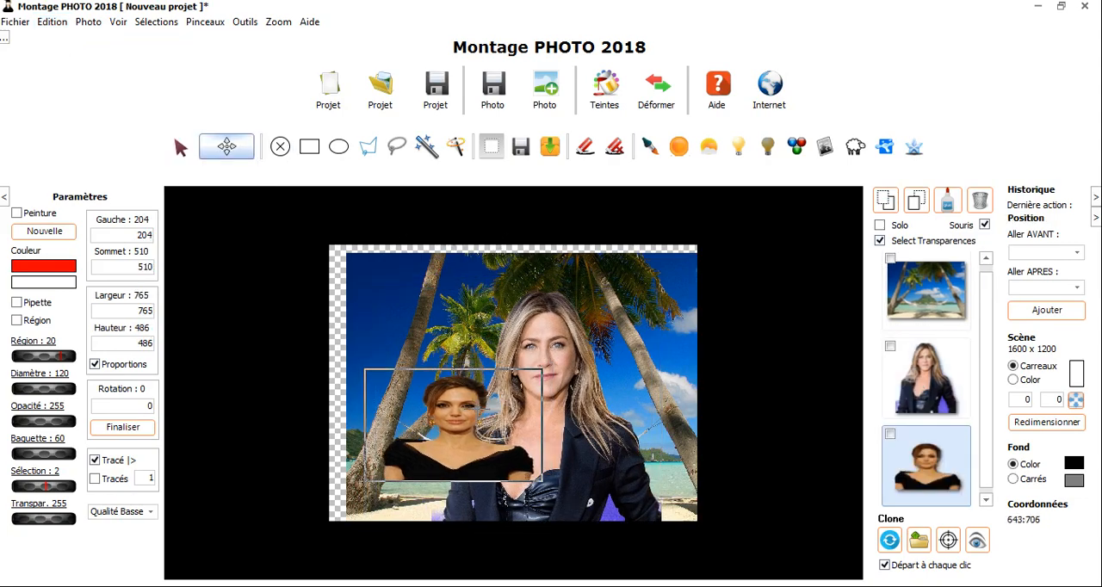
Move the brunette to about Gauche 183, Sommet 563, and the blonde woman to about Gauche 317, Sommet 74
{"action": "left_click", "coordinate": [572, 405]}
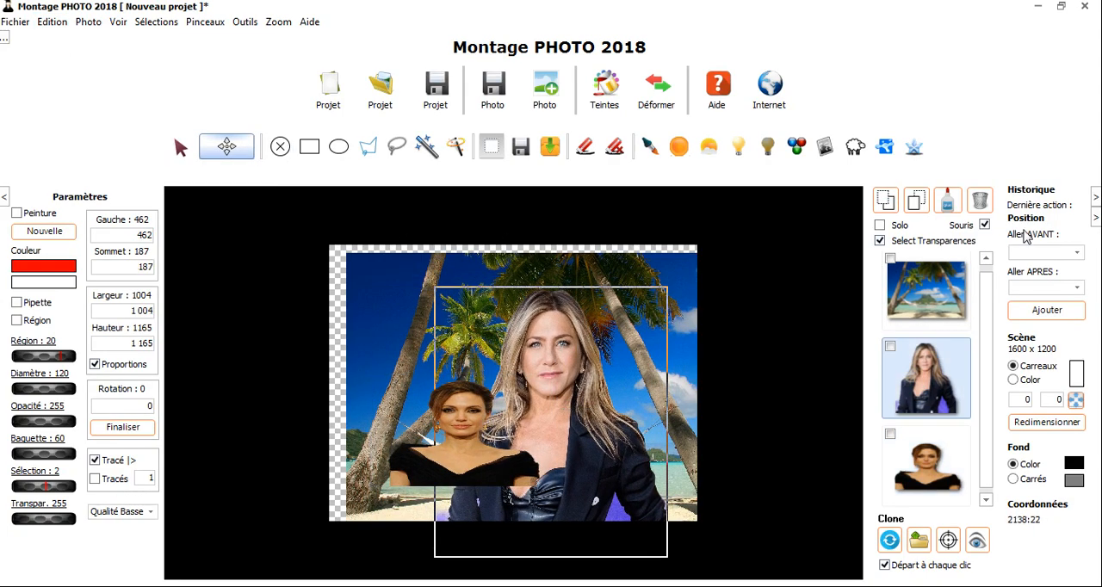
{"action": "left_click_drag", "start_coordinate": [549, 388], "coordinate": [552, 334]}
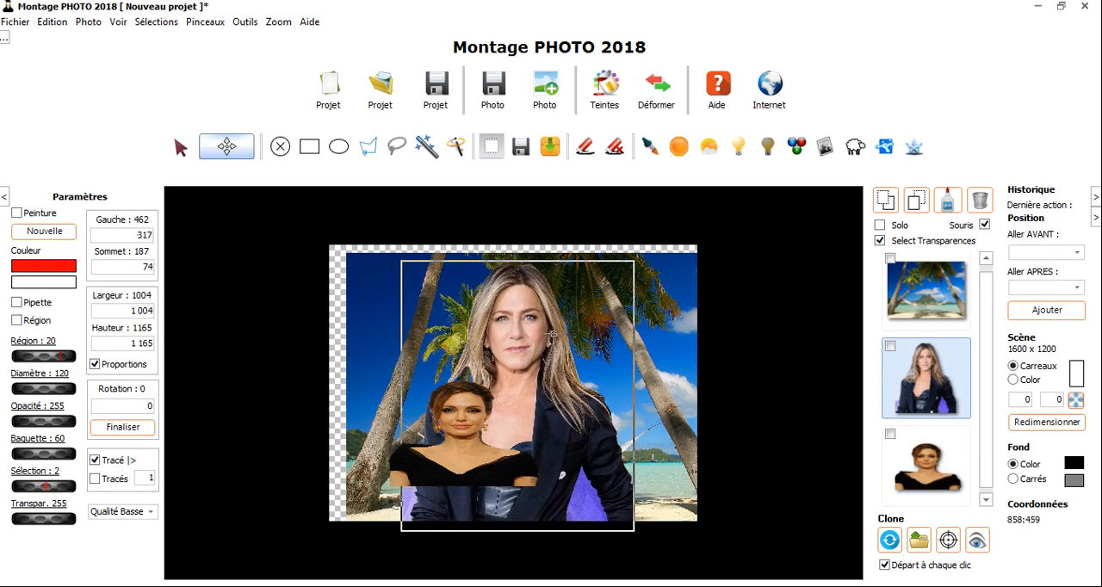
Delete the blonde woman's photo, confirm the removal, and undo the deletion
{"action": "left_click", "coordinate": [980, 200]}
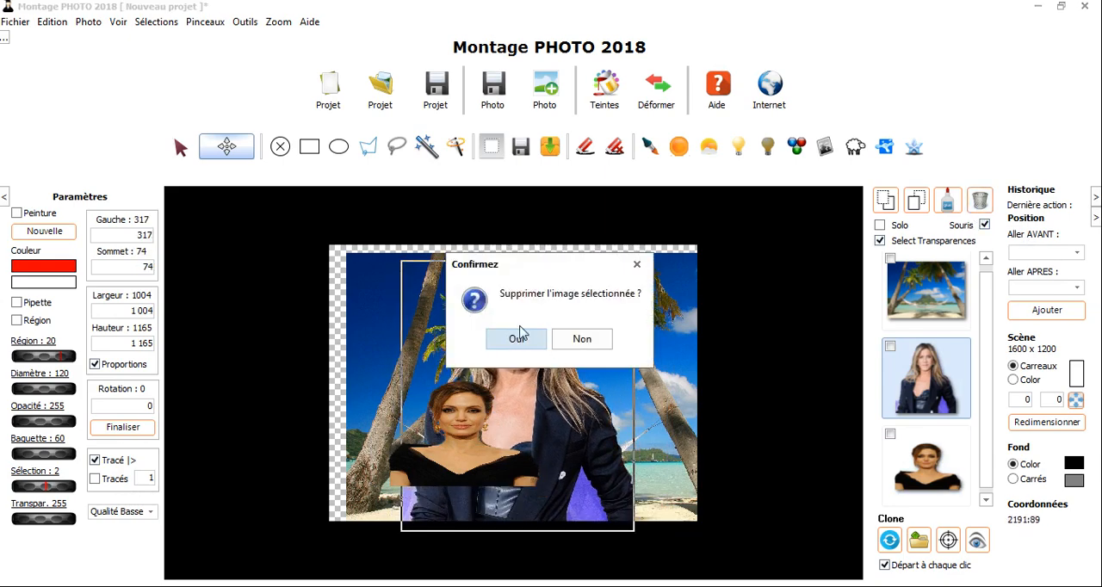
{"action": "left_click", "coordinate": [521, 334]}
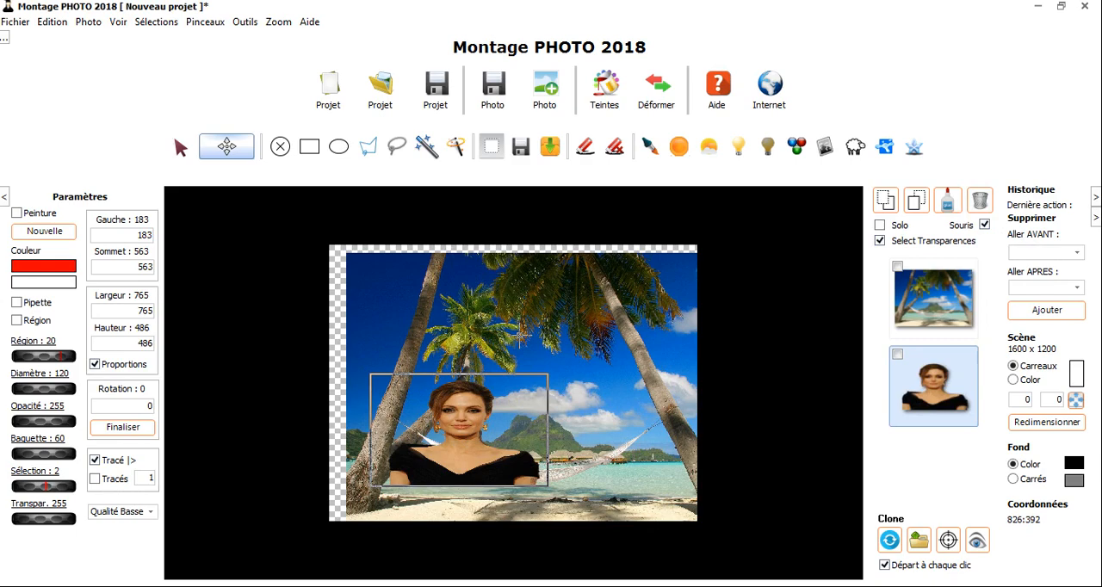
{"action": "left_click", "coordinate": [50, 22]}
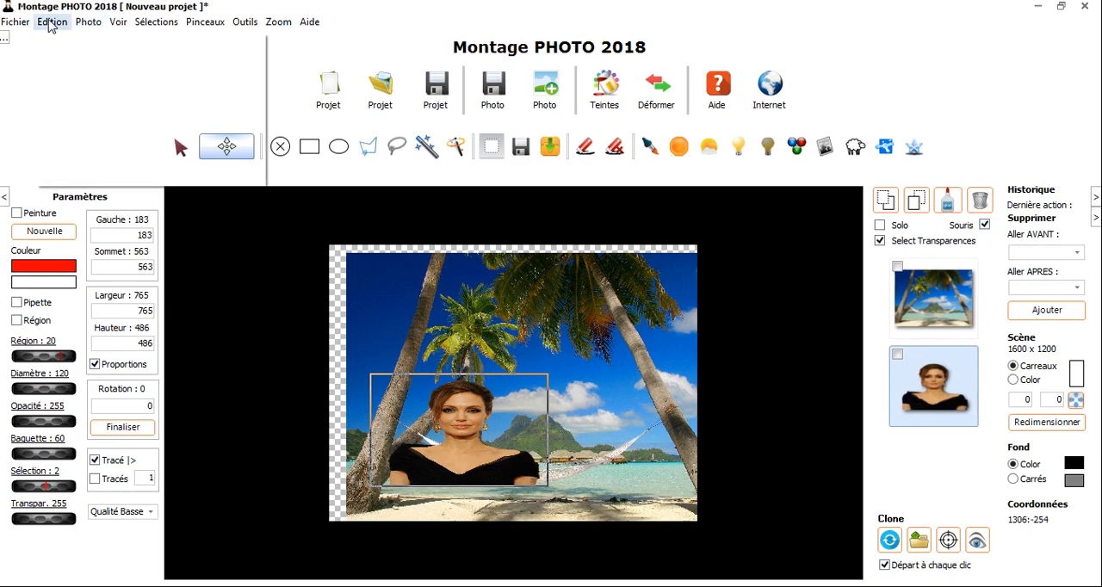
{"action": "left_click", "coordinate": [52, 39]}
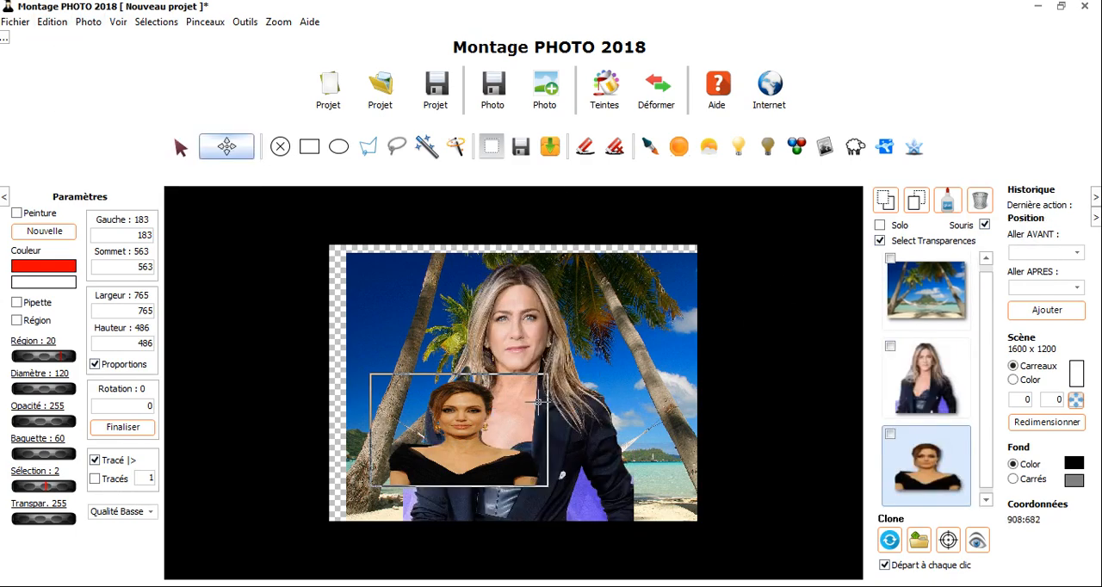
Move the brunette to about Gauche 708, Sommet 725, and set the landscape's position to Gauche 0, Sommet 0
{"action": "left_click_drag", "start_coordinate": [539, 402], "coordinate": [660, 438]}
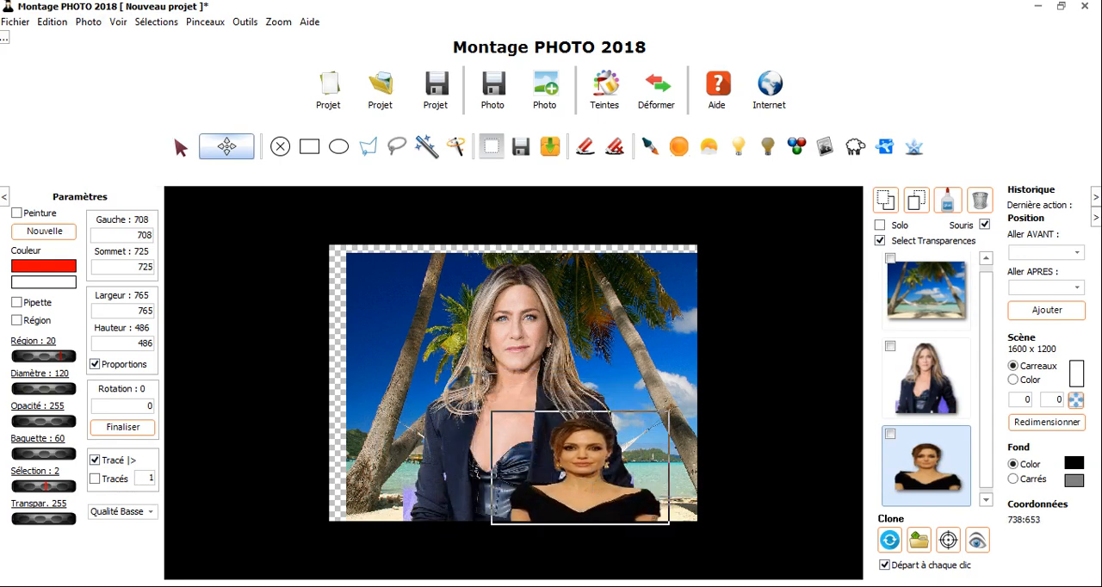
{"action": "left_click", "coordinate": [389, 290]}
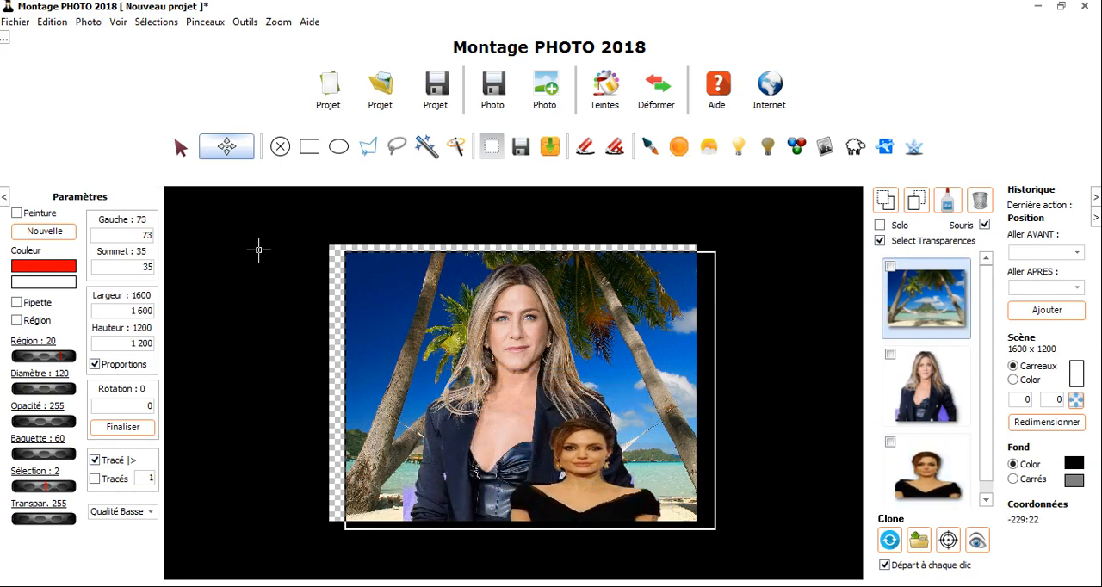
{"action": "double_click", "coordinate": [111, 234]}
{"action": "type", "text": "0"}
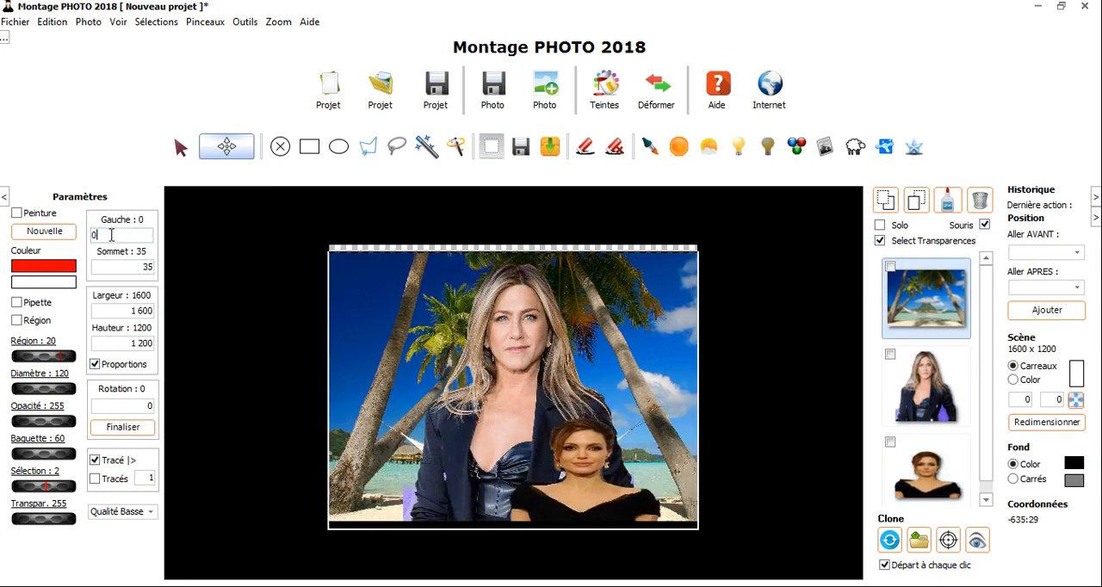
{"action": "double_click", "coordinate": [135, 268]}
{"action": "type", "text": "0"}
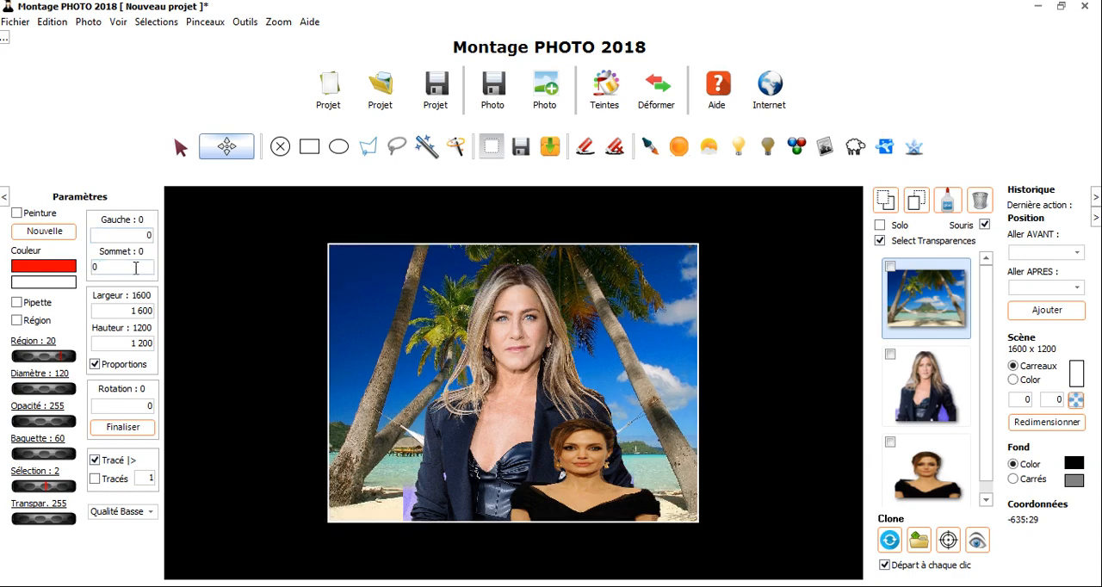
Delete the brunette's photo from the montage and confirm the removal
{"action": "left_click", "coordinate": [581, 470]}
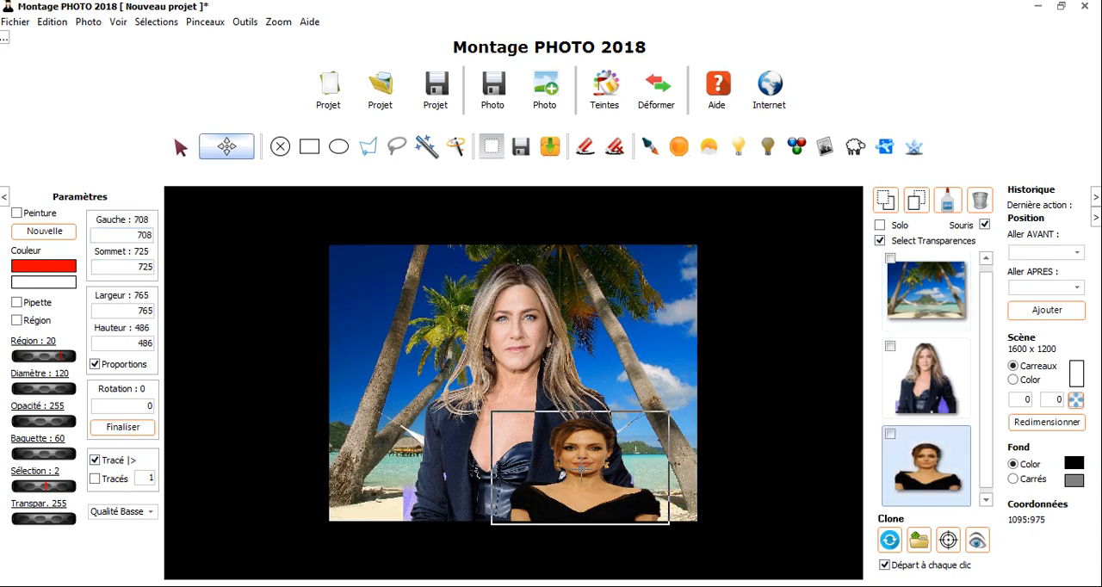
{"action": "key", "text": "Delete"}
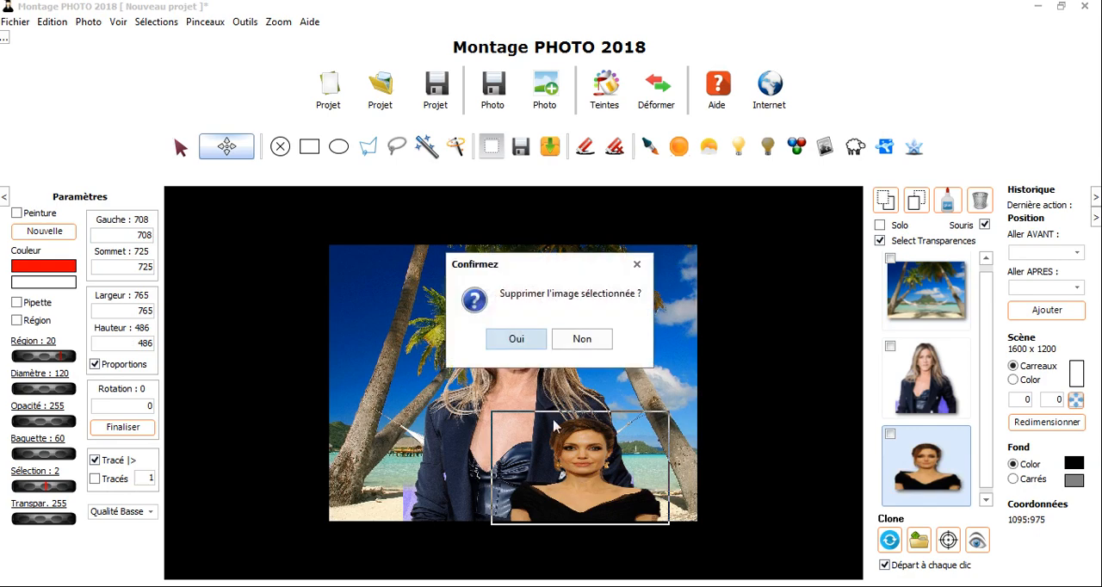
{"action": "left_click", "coordinate": [522, 339]}
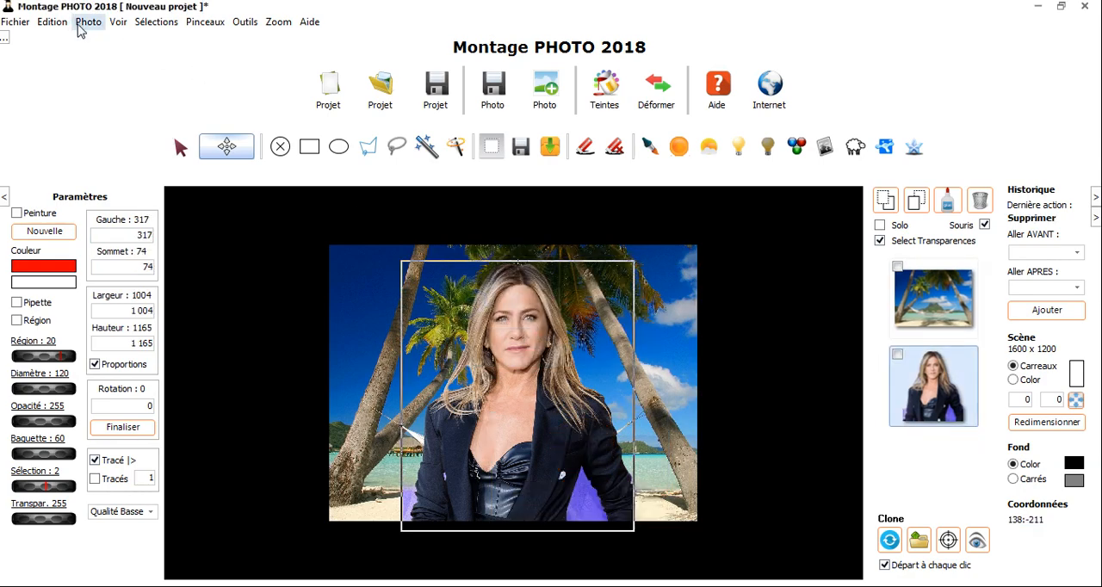
{"action": "left_click", "coordinate": [89, 22]}
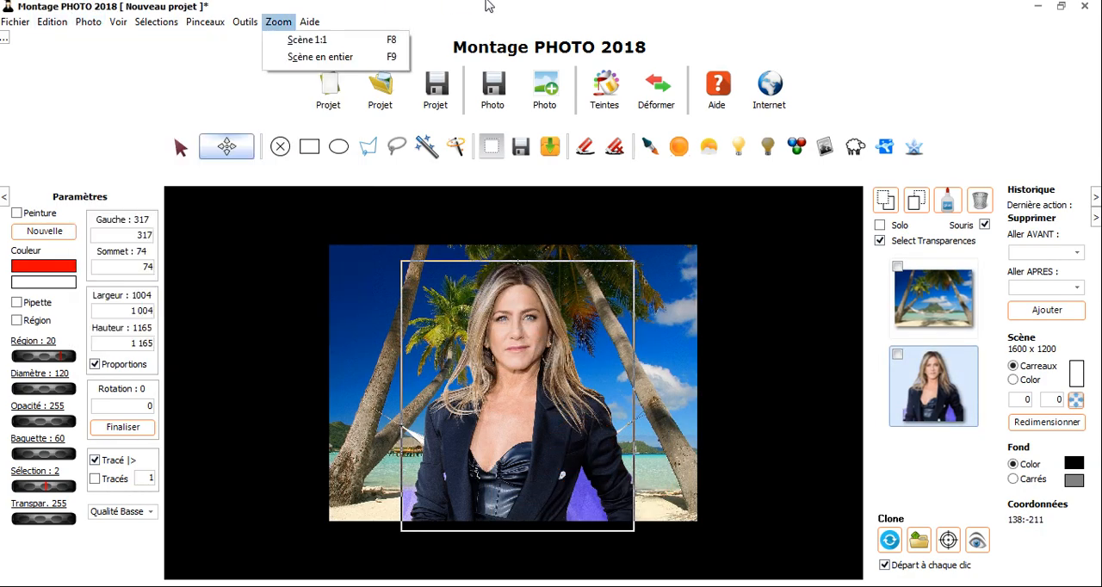
{"action": "left_click", "coordinate": [511, 15]}
Move the blonde woman to about Gauche 540, Sommet 385, and select the landscape layer
{"action": "left_click_drag", "start_coordinate": [551, 422], "coordinate": [568, 492]}
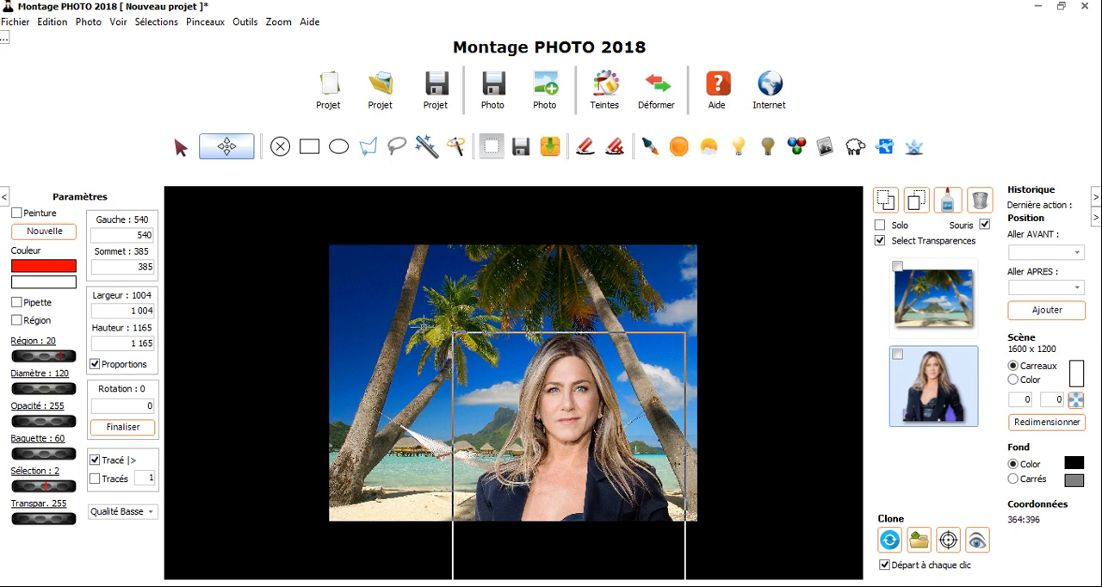
{"action": "left_click", "coordinate": [532, 292]}
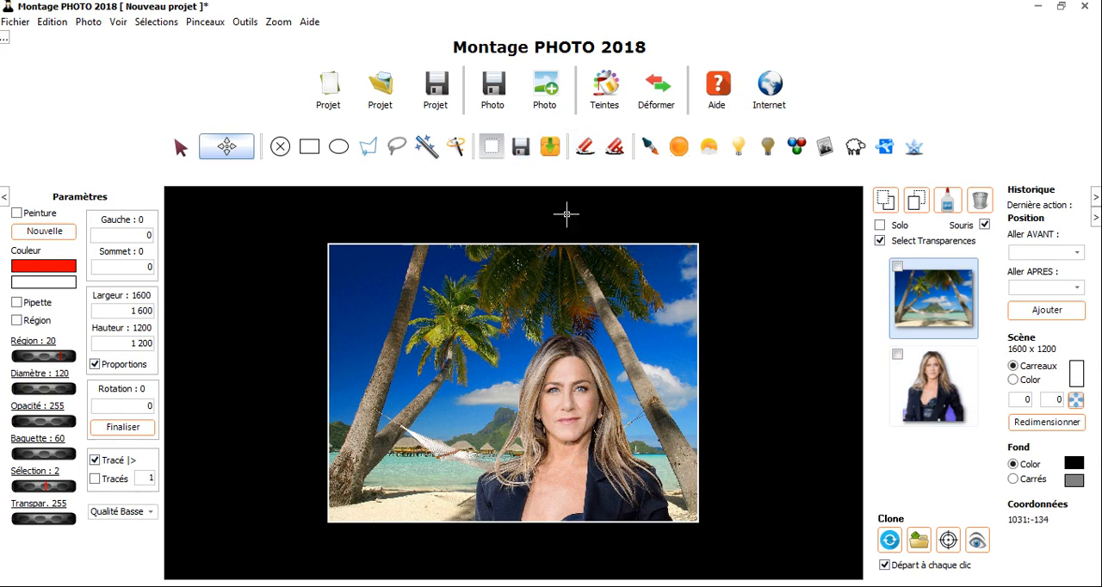
Save the montage as the image 00000.png, replacing the existing file, and dismiss the photo viewer preview
{"action": "left_click", "coordinate": [498, 90]}
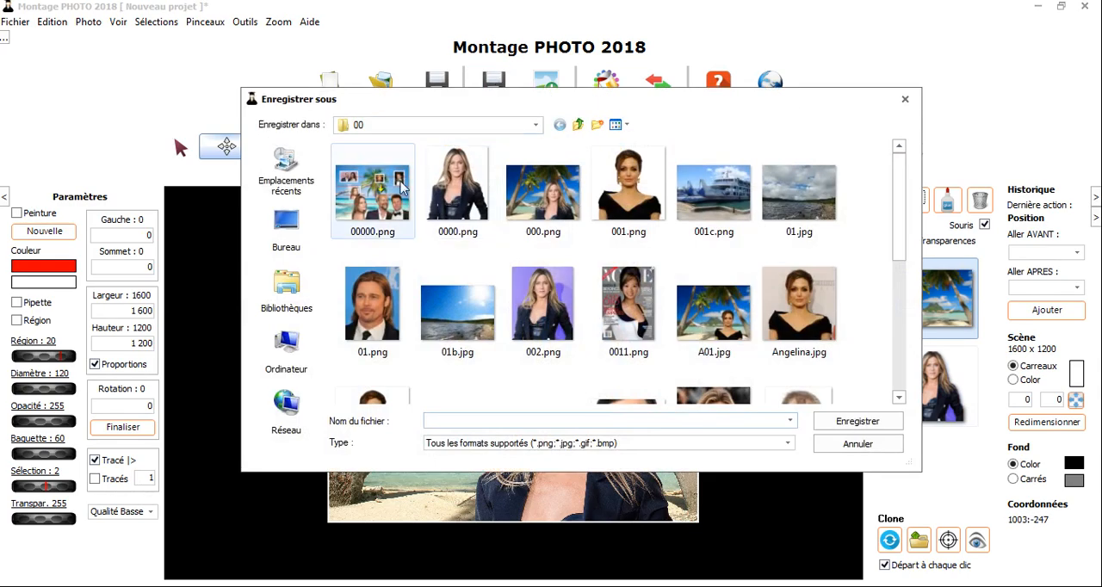
{"action": "left_click", "coordinate": [384, 202]}
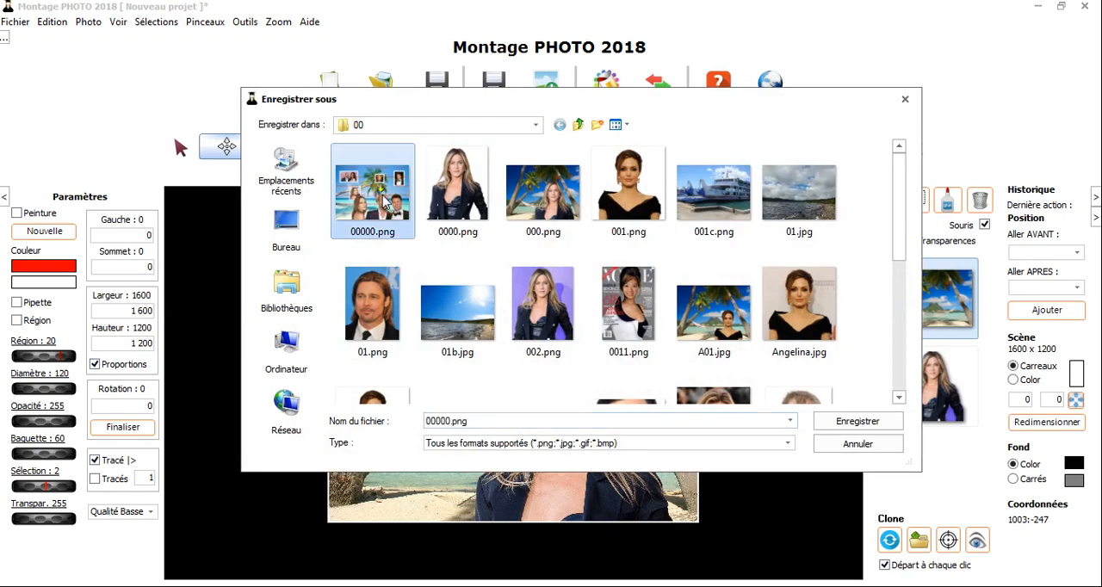
{"action": "left_click", "coordinate": [853, 424]}
{"action": "left_click", "coordinate": [602, 309]}
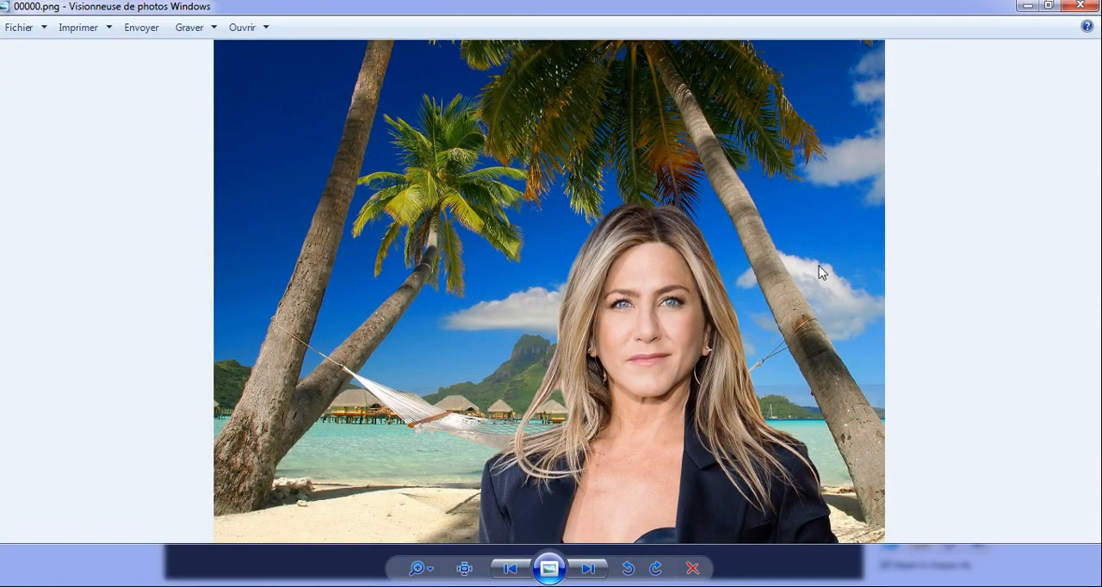
{"action": "left_click", "coordinate": [1027, 5]}
Save the montage again in JPG format as 00000.jpg, and close the photo viewer preview
{"action": "left_click", "coordinate": [486, 111]}
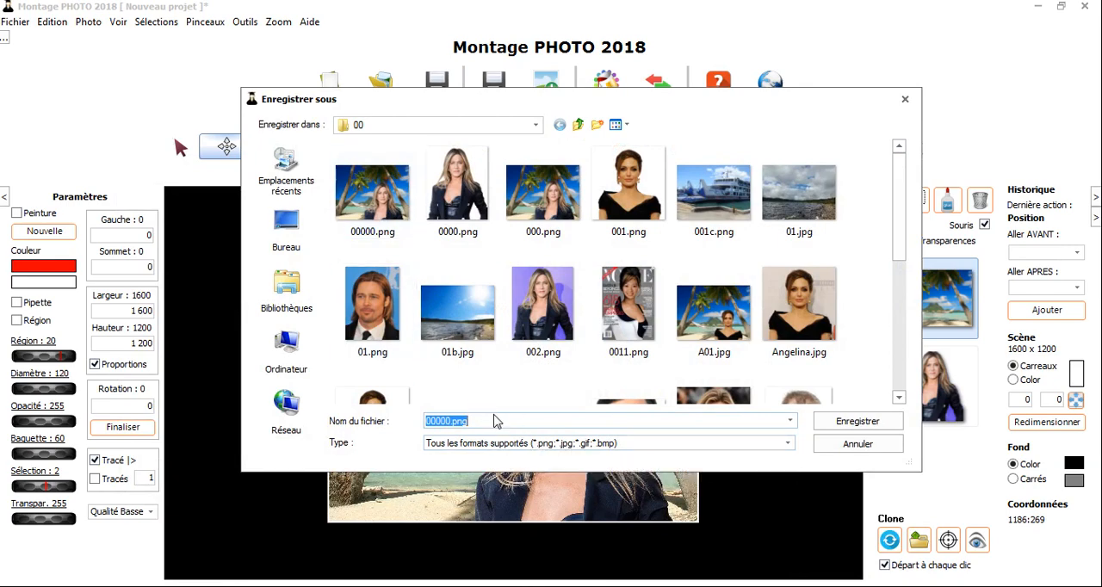
{"action": "left_click", "coordinate": [598, 445]}
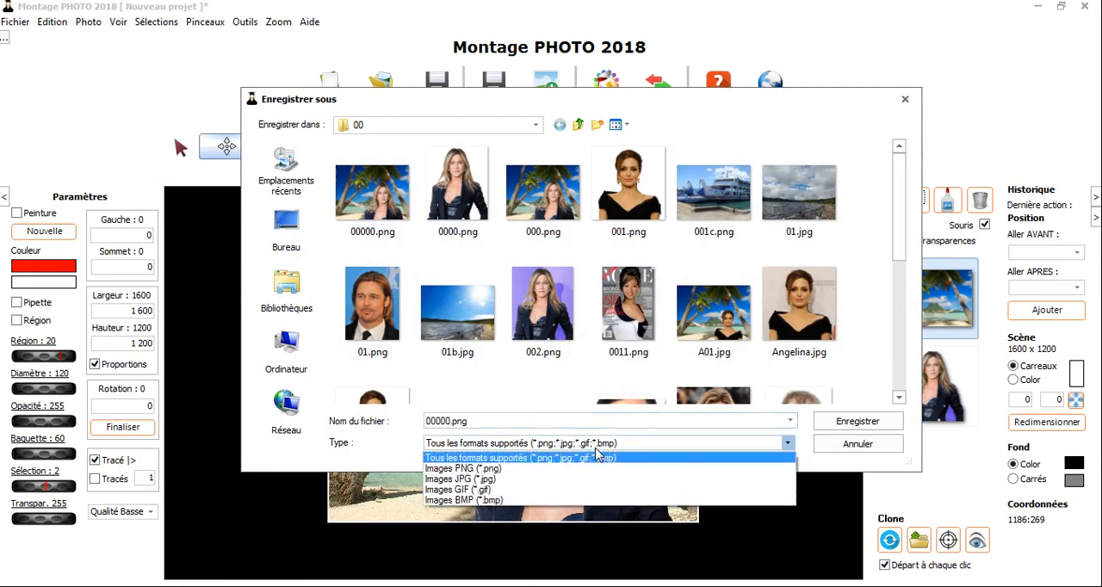
{"action": "left_click", "coordinate": [541, 479]}
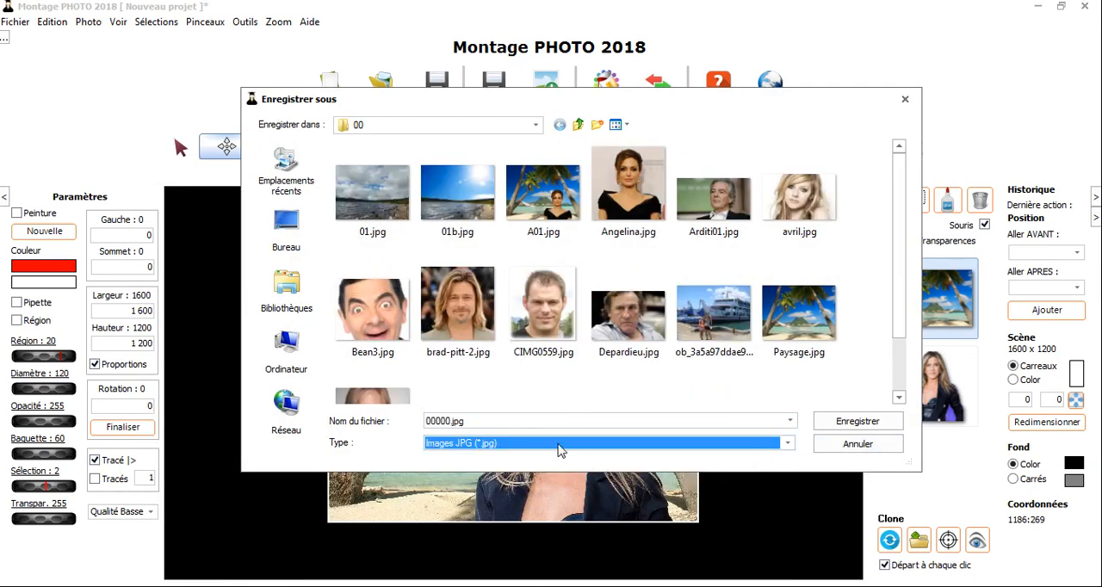
{"action": "left_click", "coordinate": [880, 427]}
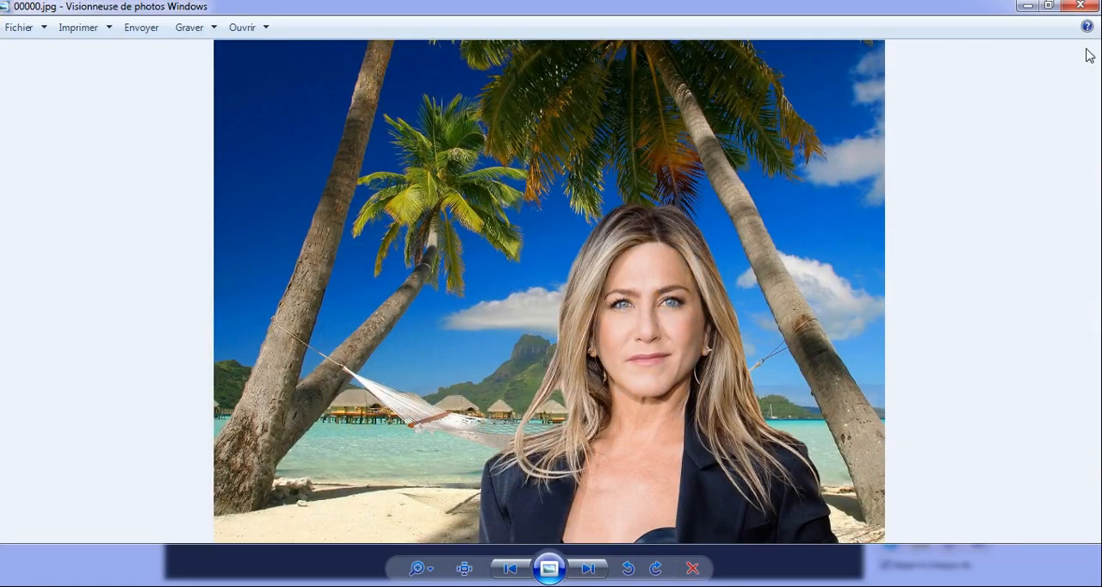
{"action": "left_click", "coordinate": [1080, 5]}
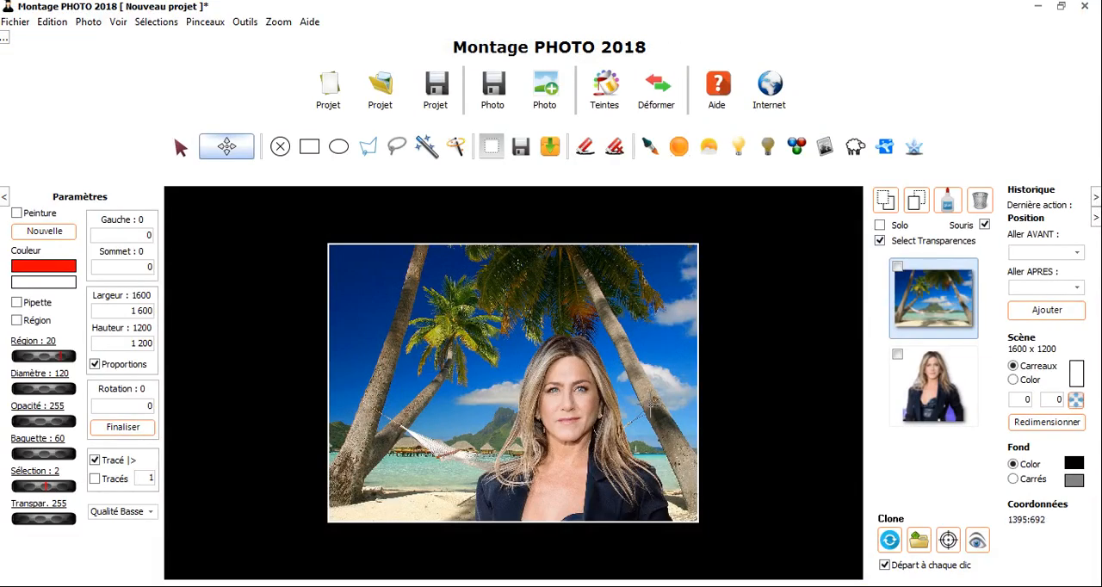